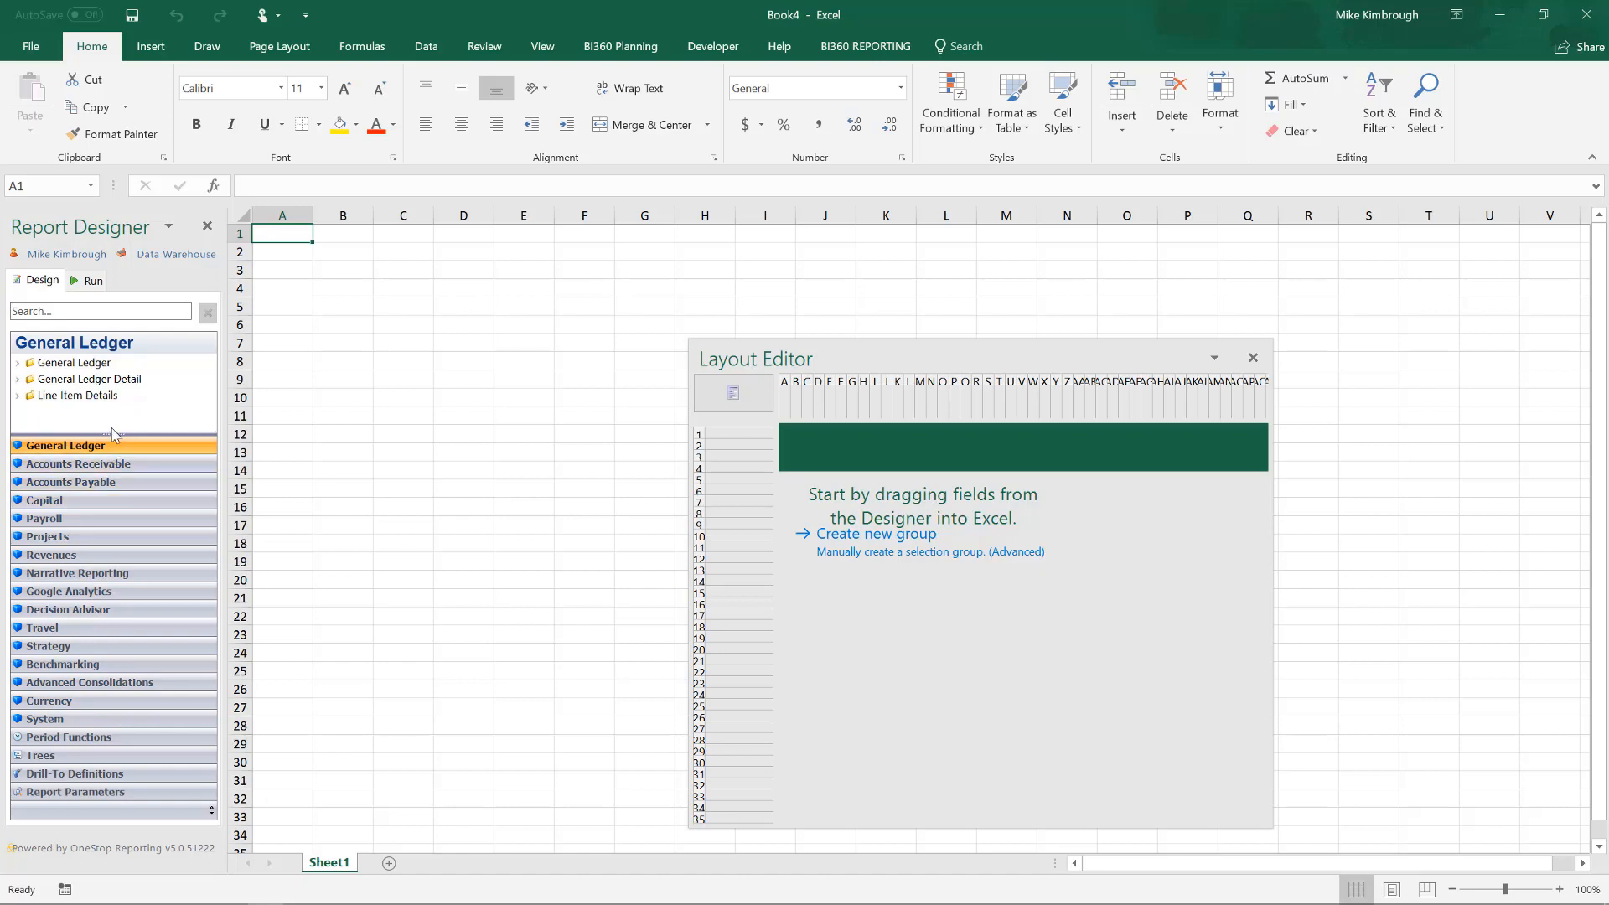
# Enlarge the Report Designer's field list and expand the General Ledger folder to show its dimensions.
pyautogui.moveTo(109, 435); pyautogui.dragTo(109, 561)
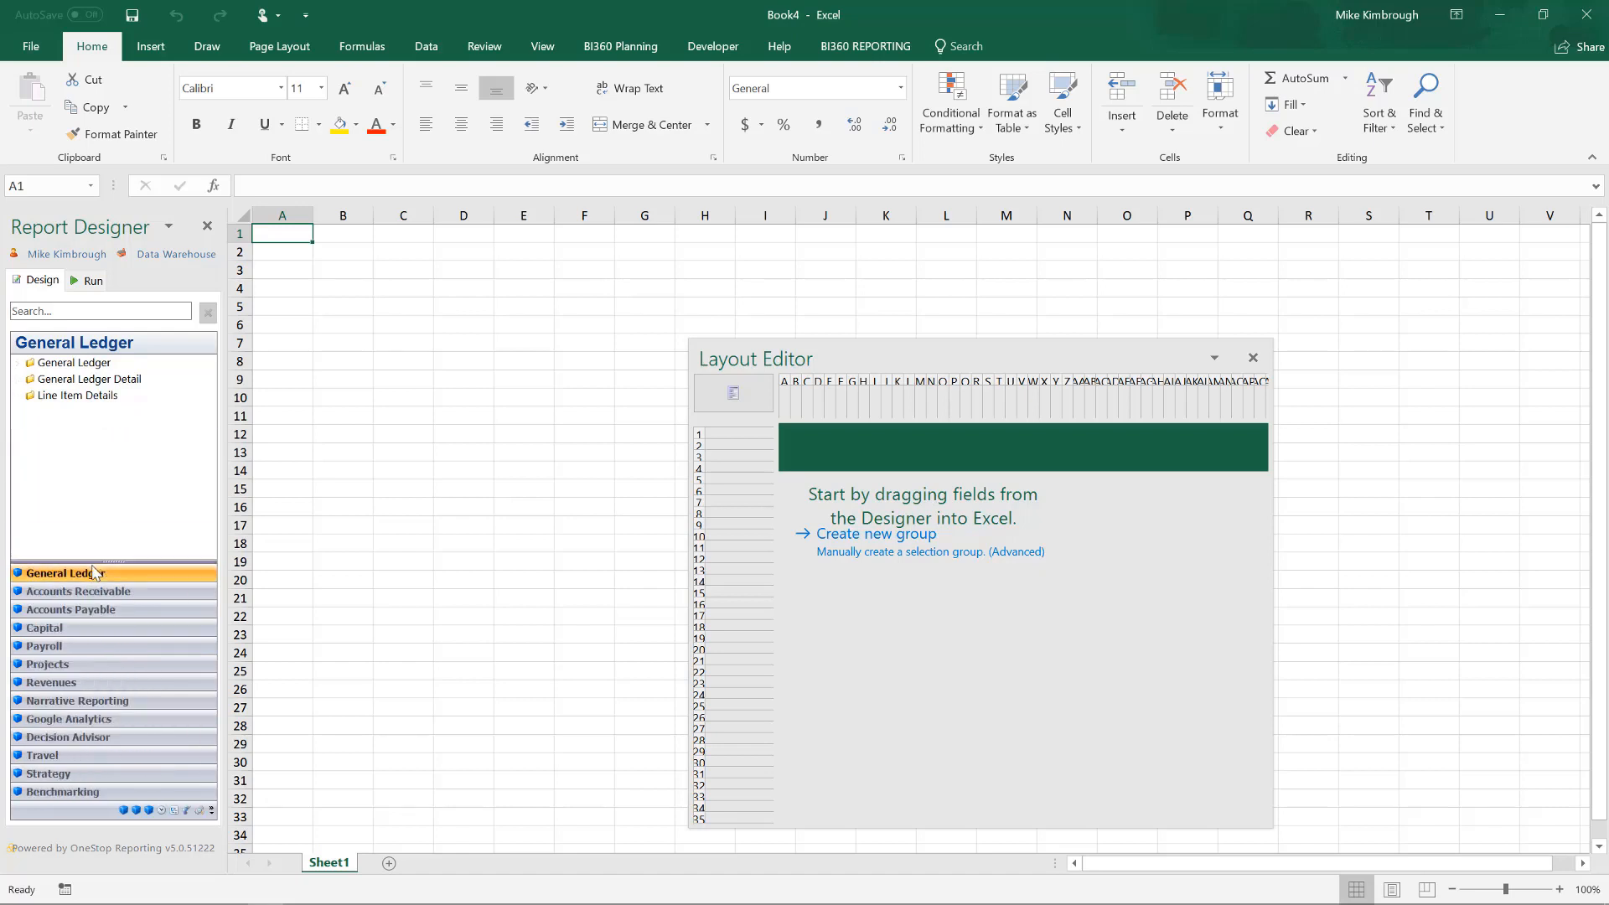
pyautogui.click(19, 364)
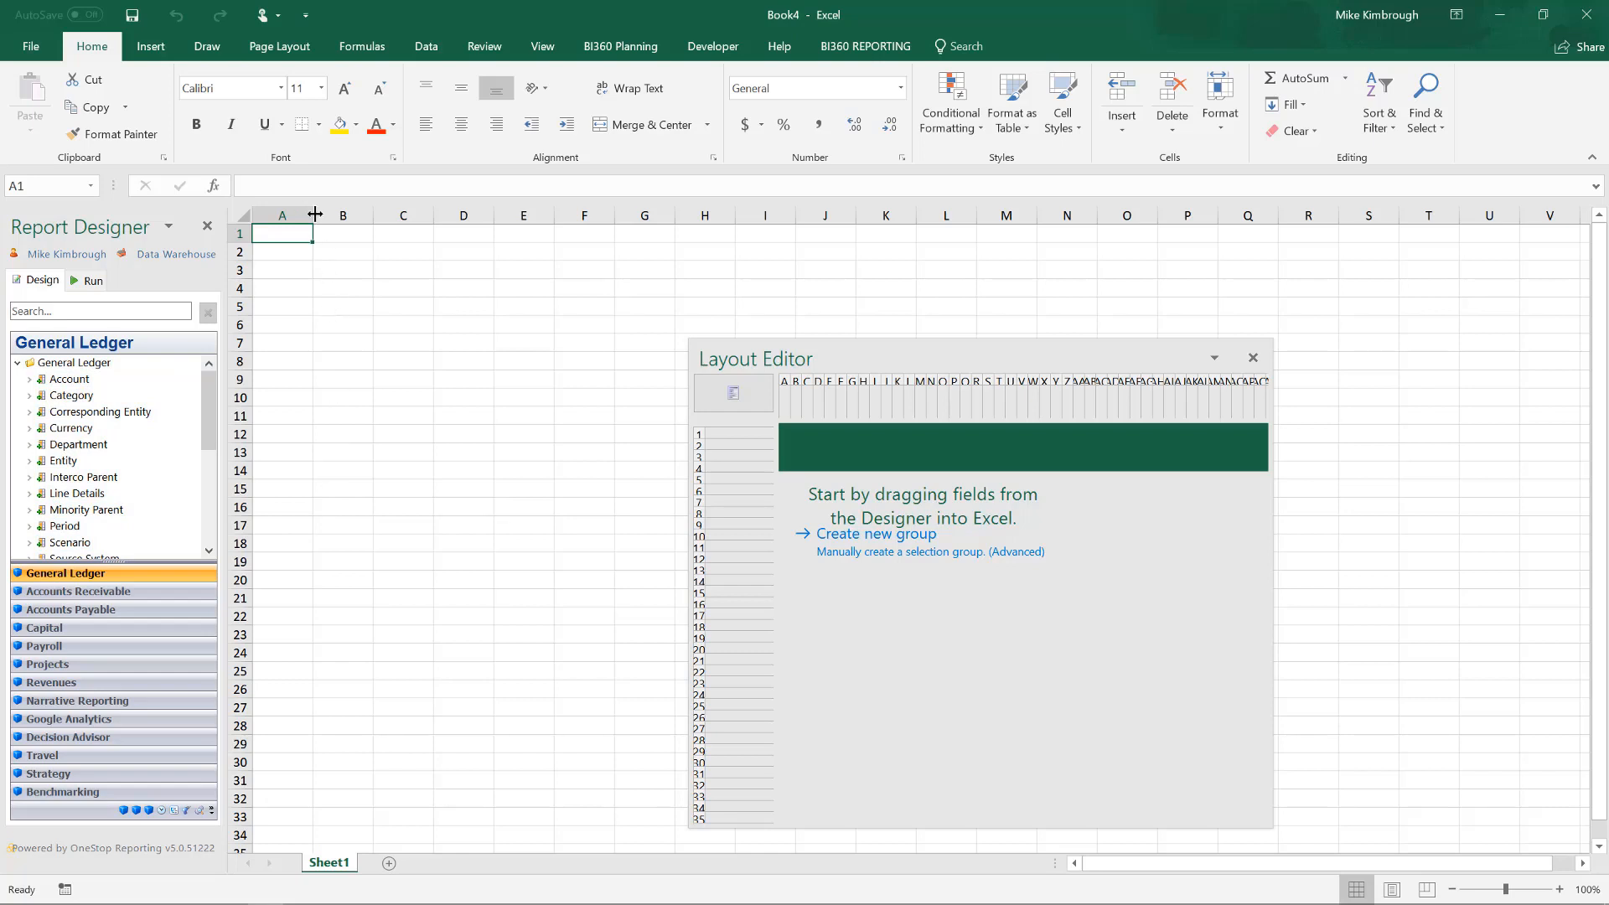
# Narrow column A, widen column B, and enter the title "Trial Balance" in cell B2.
pyautogui.moveTo(314, 214); pyautogui.dragTo(380, 220)
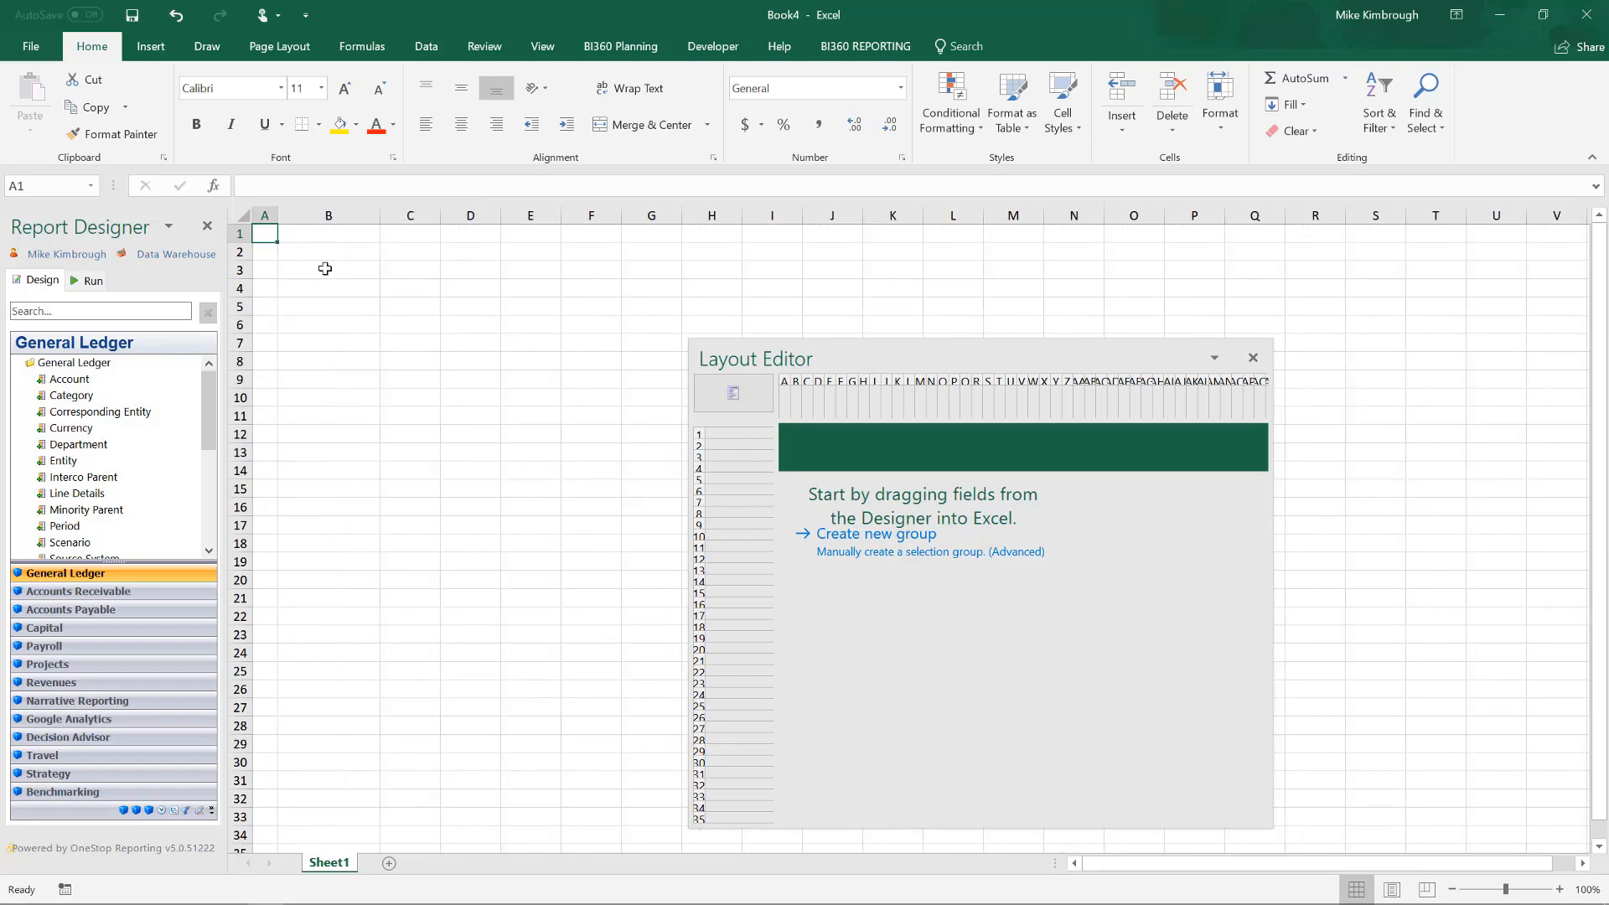
pyautogui.click(326, 242)
pyautogui.click(332, 250)
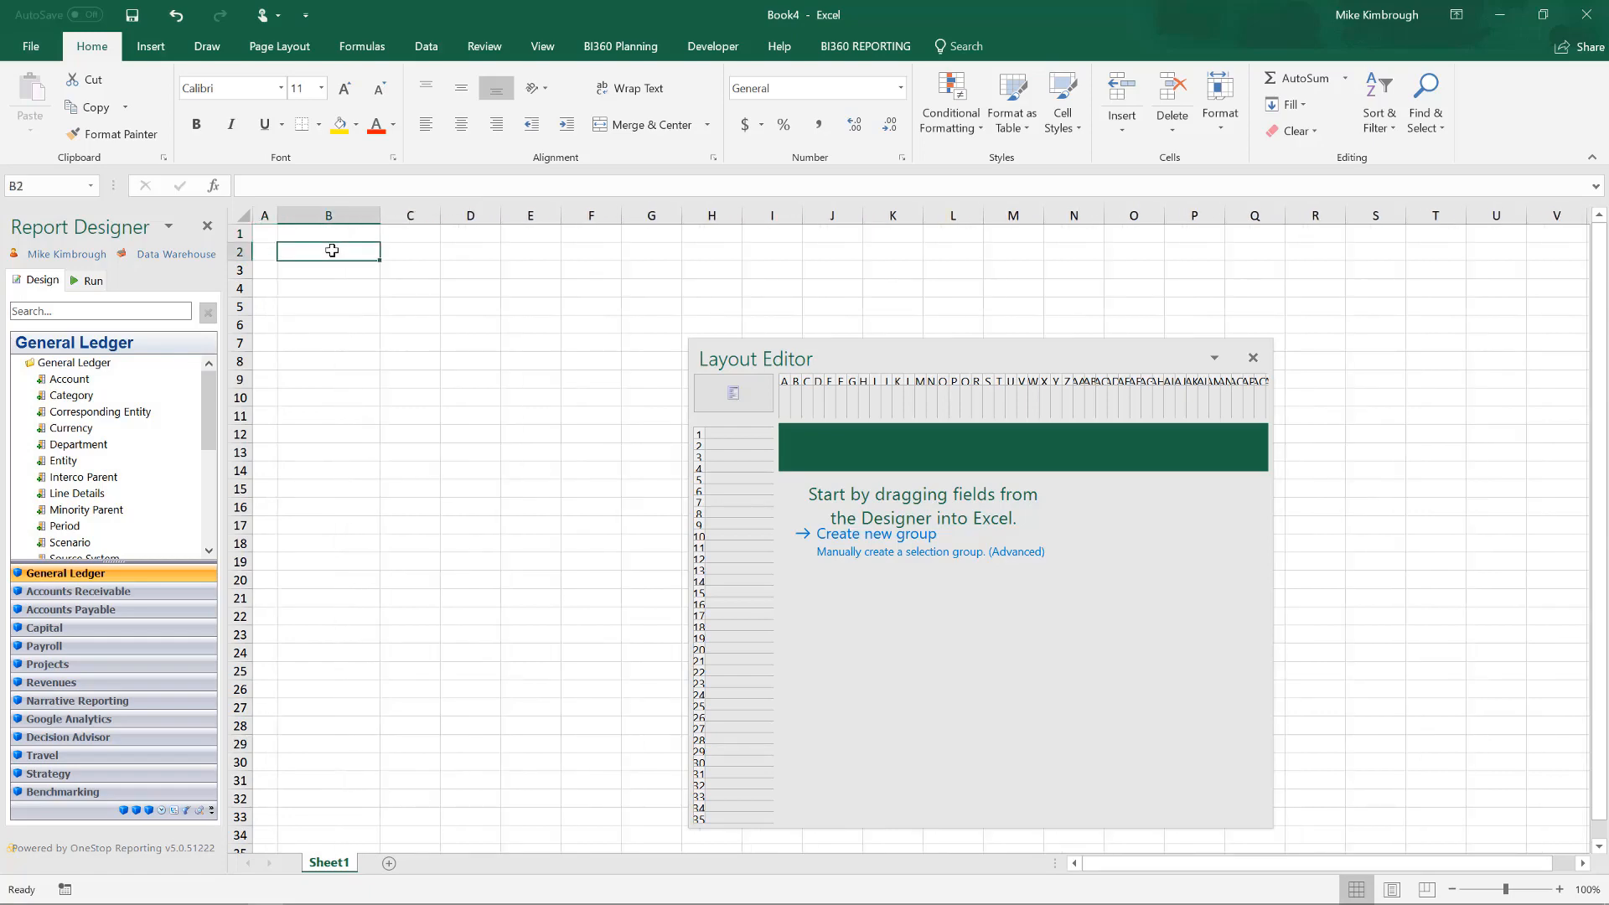
pyautogui.write('Trial Balance')
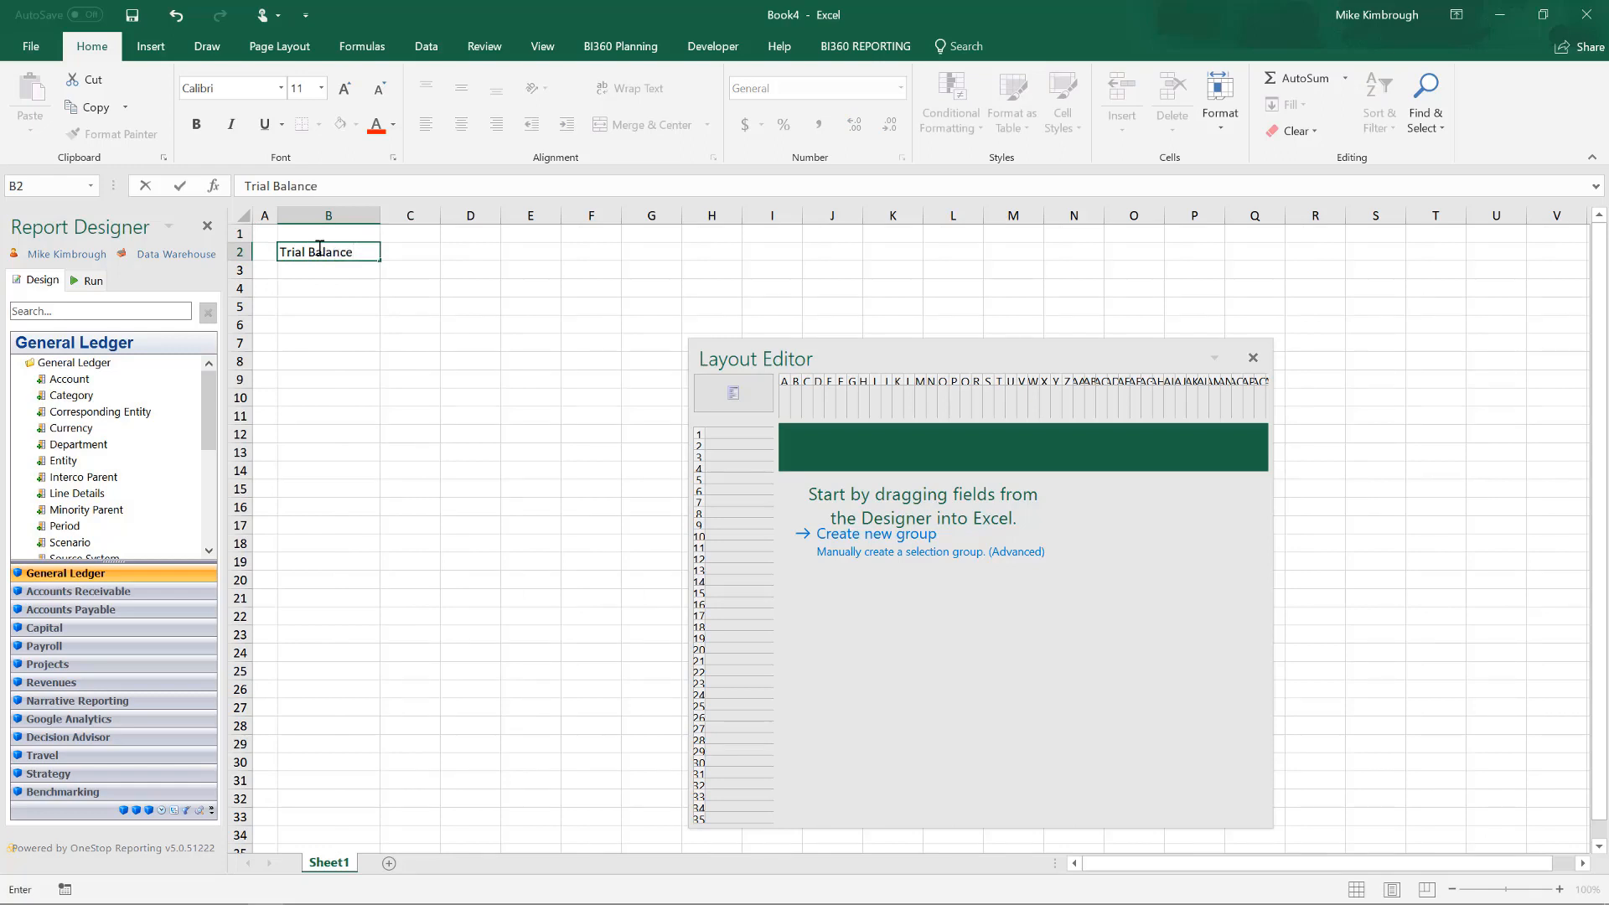
pyautogui.click(446, 233)
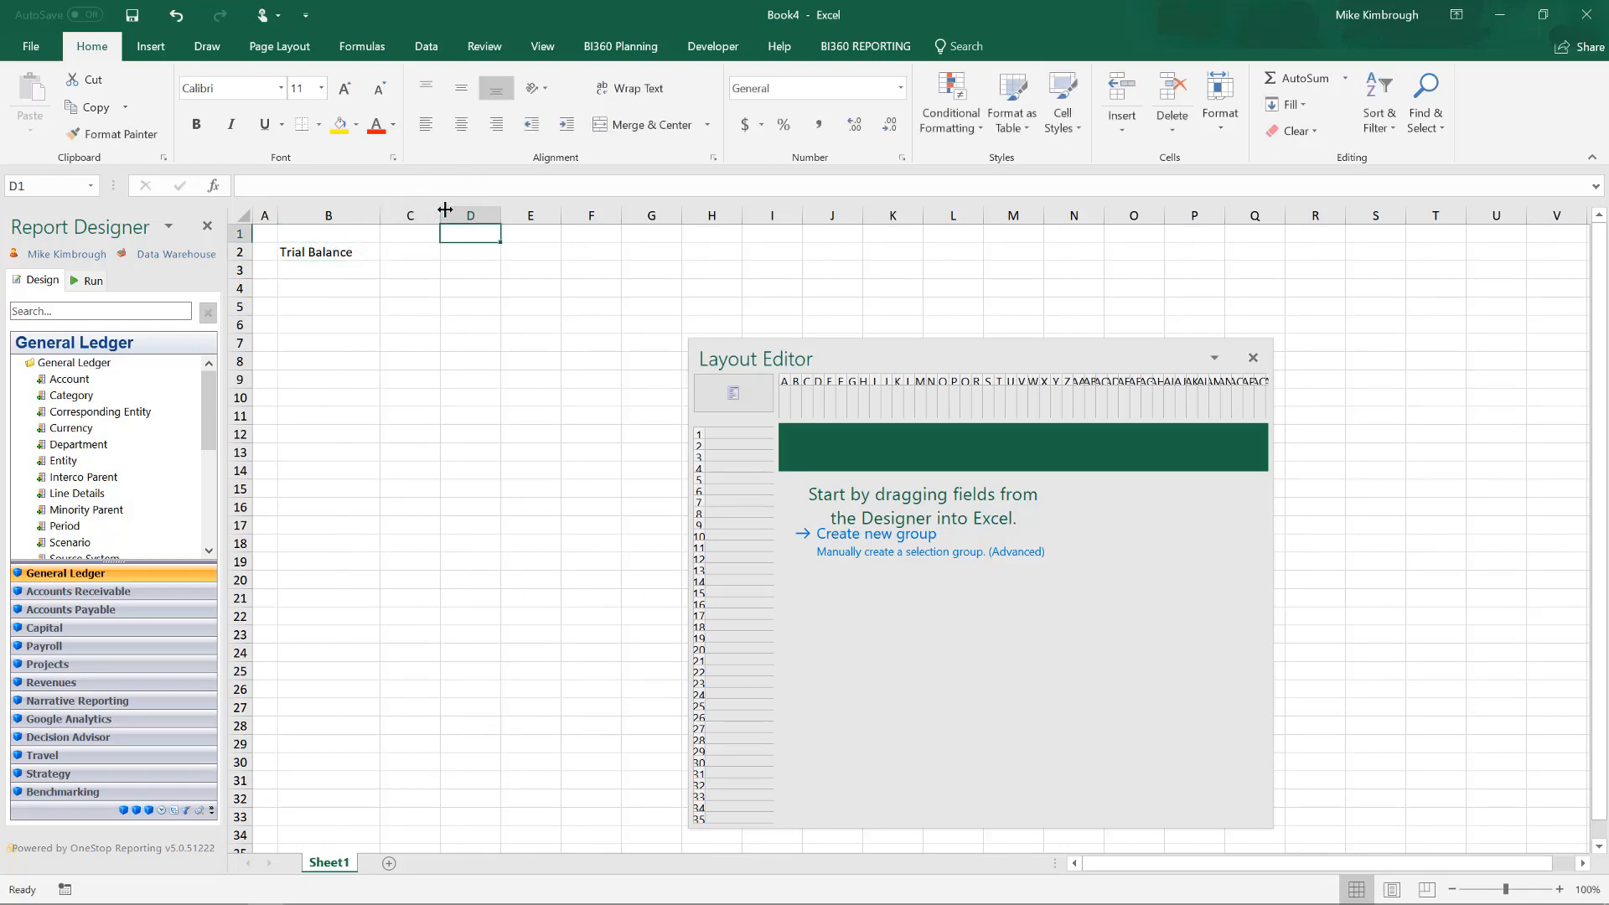
# Widen columns D through F equally and make column C wide enough for account descriptions.
pyautogui.moveTo(441, 213); pyautogui.dragTo(875, 216)
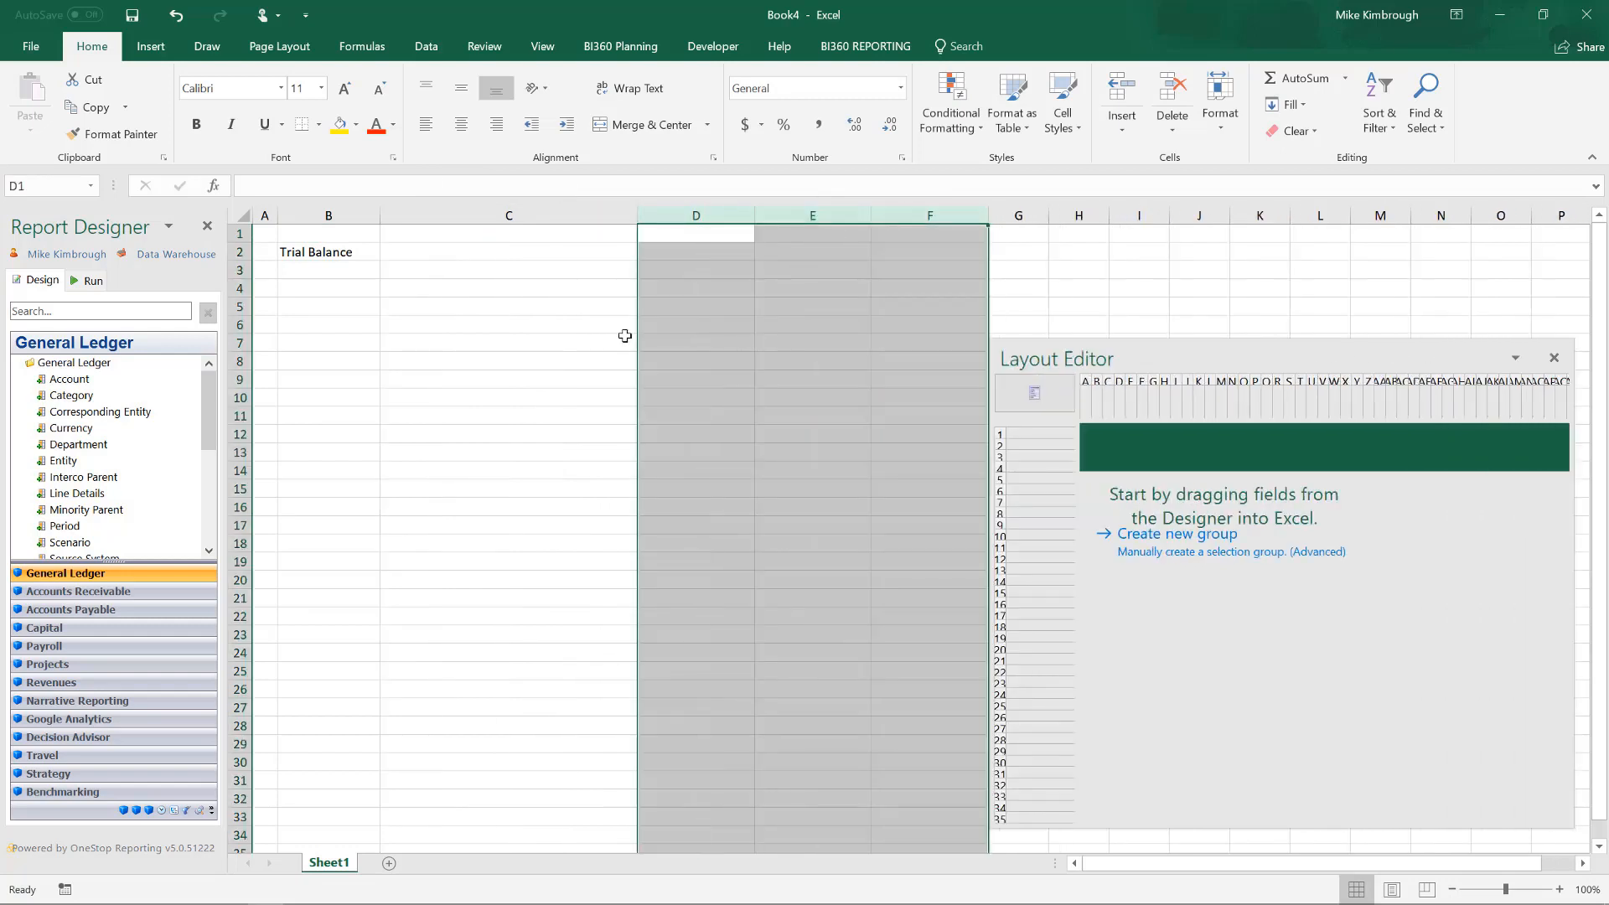
pyautogui.moveTo(634, 215); pyautogui.dragTo(656, 238)
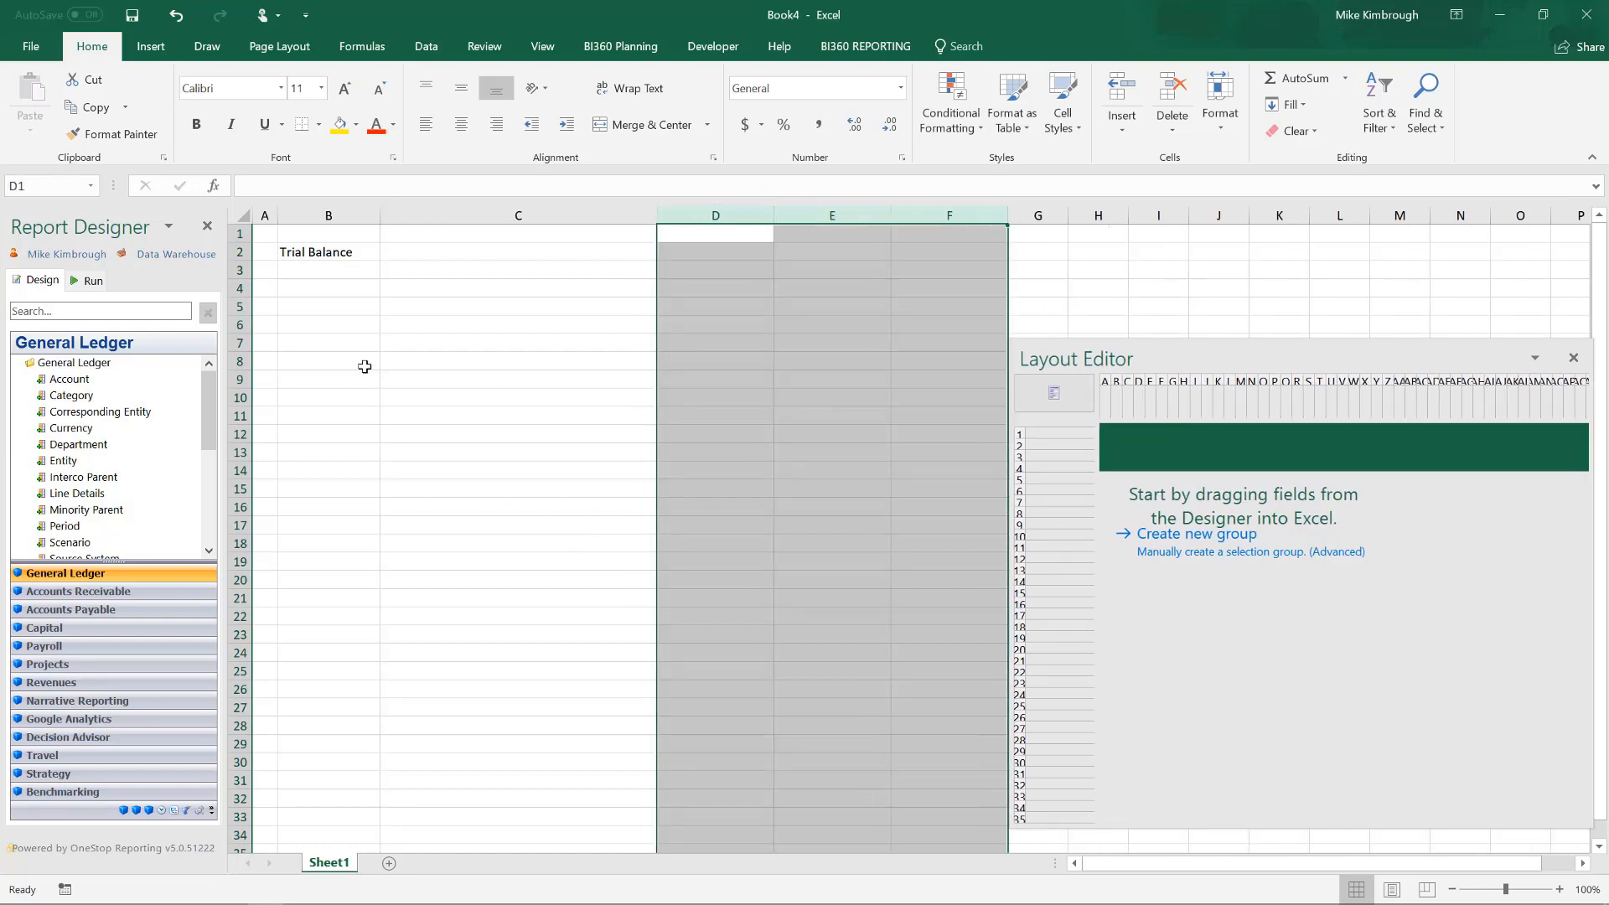
# Enter the column headings "Account" in B8 and "Description" in C8.
pyautogui.click(340, 359)
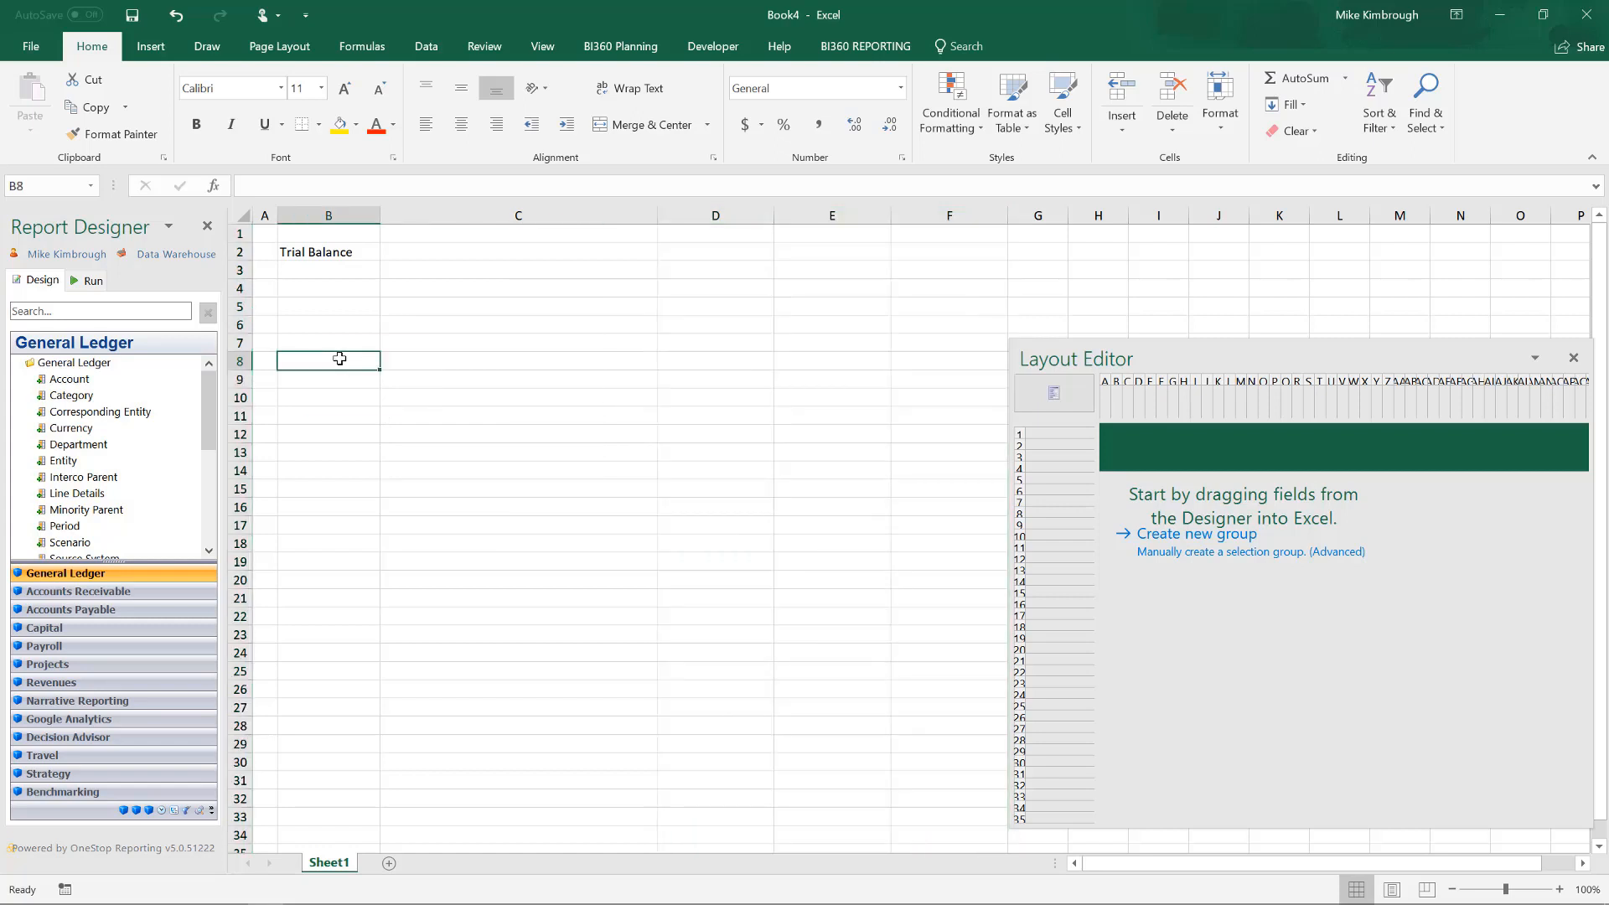
pyautogui.write('Acco')
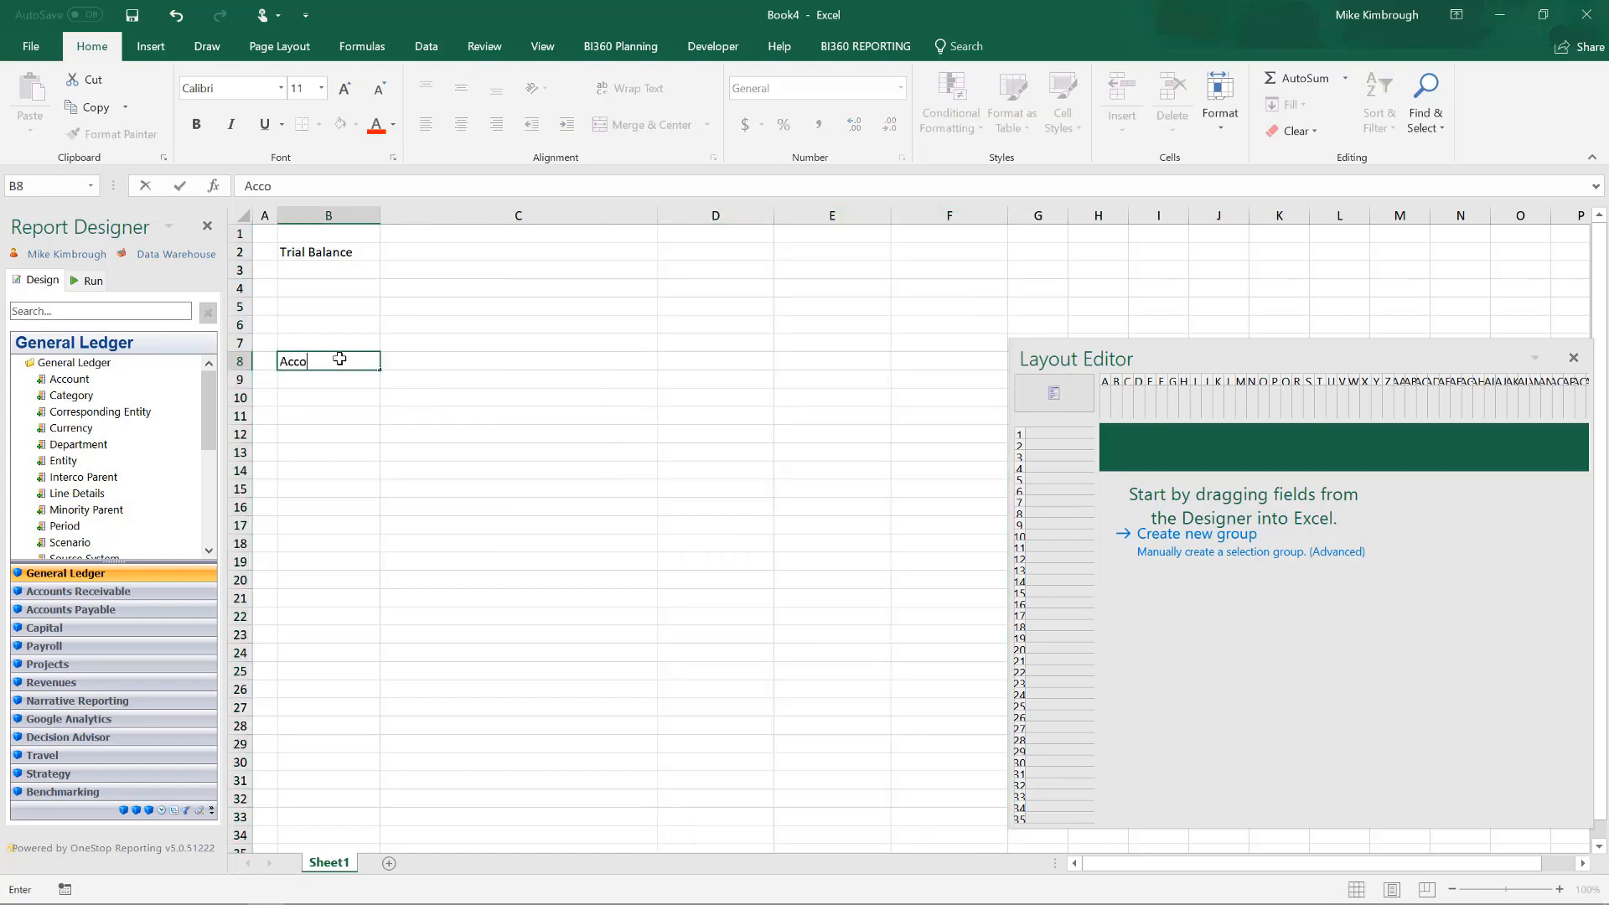
pyautogui.write('unt')
pyautogui.press('Tab')
pyautogui.write('De')
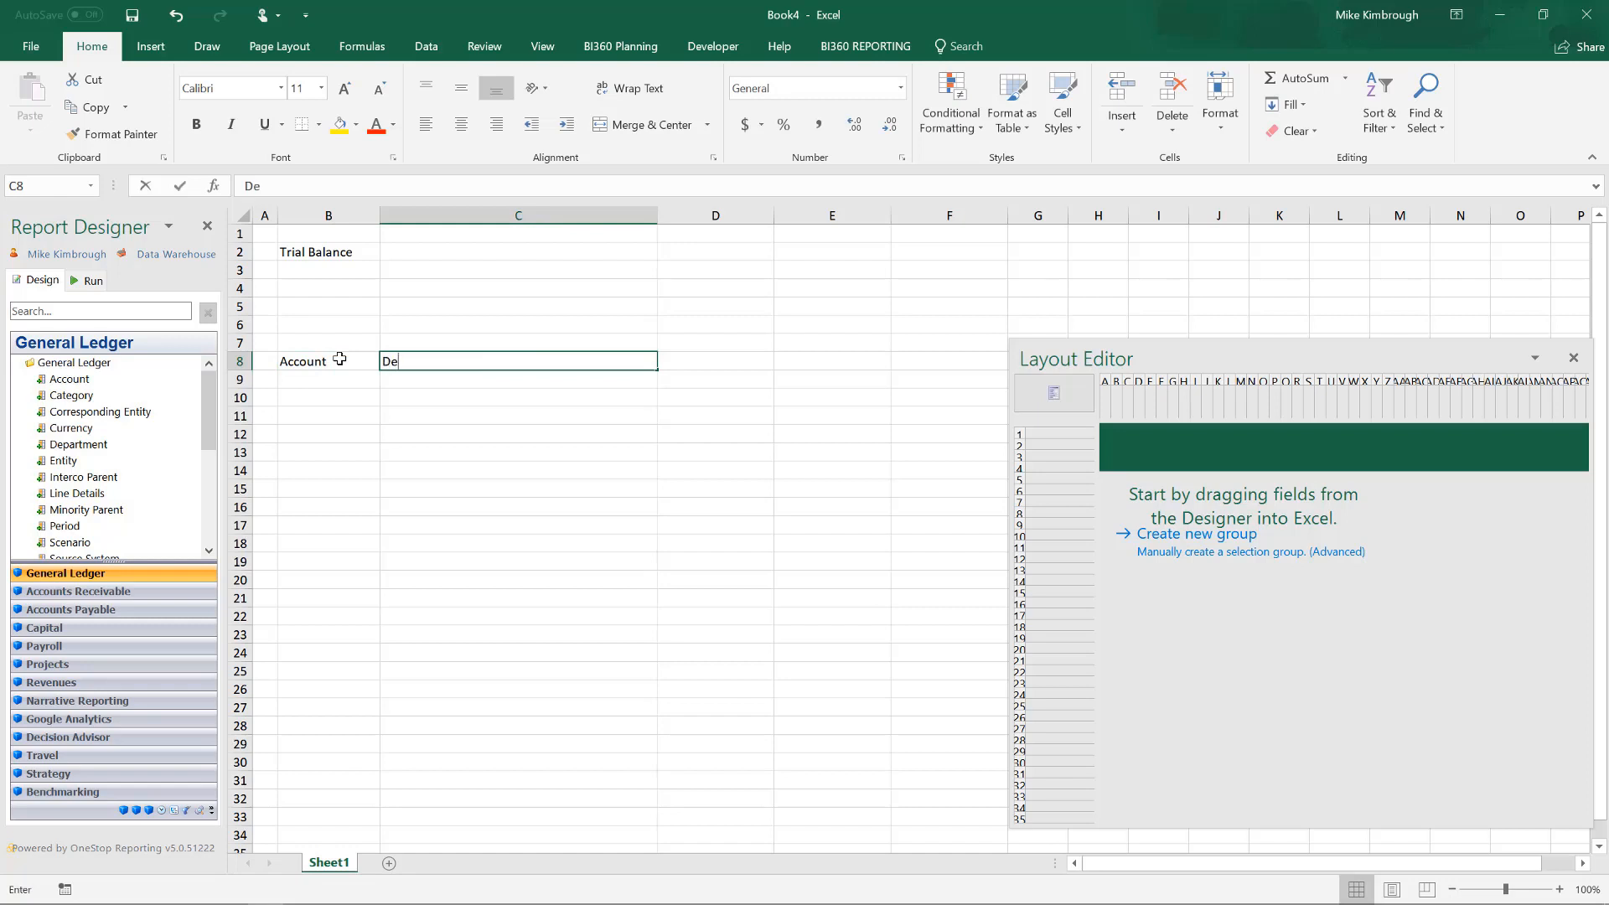
pyautogui.write('scription')
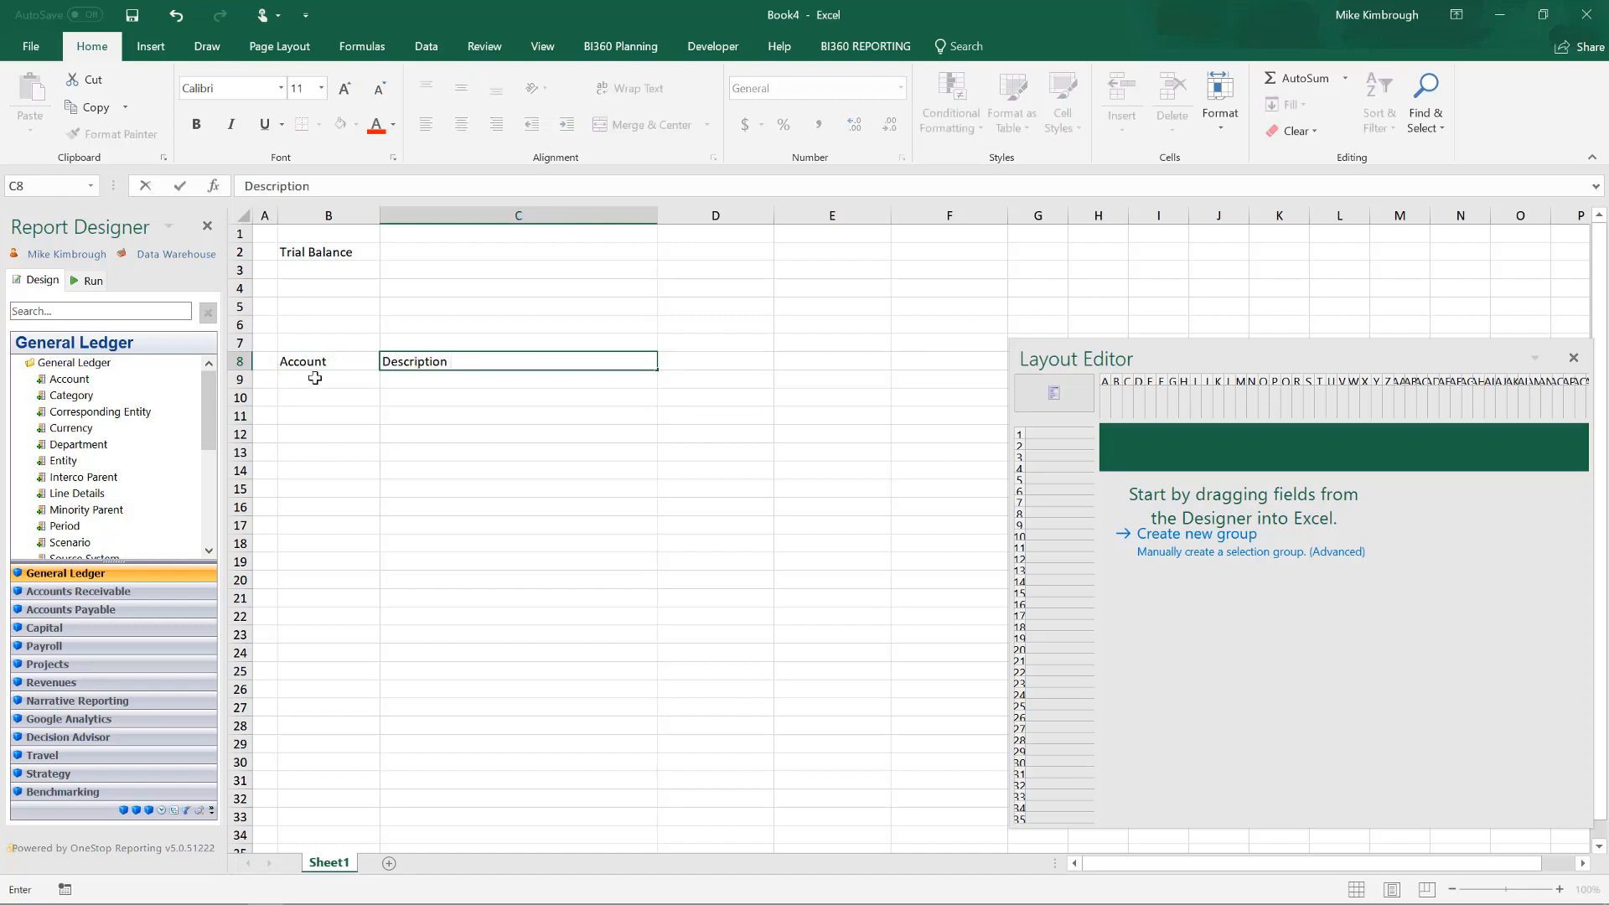
# Place the Account field in cell B9 and create a new selection group on the row.
pyautogui.click(312, 382)
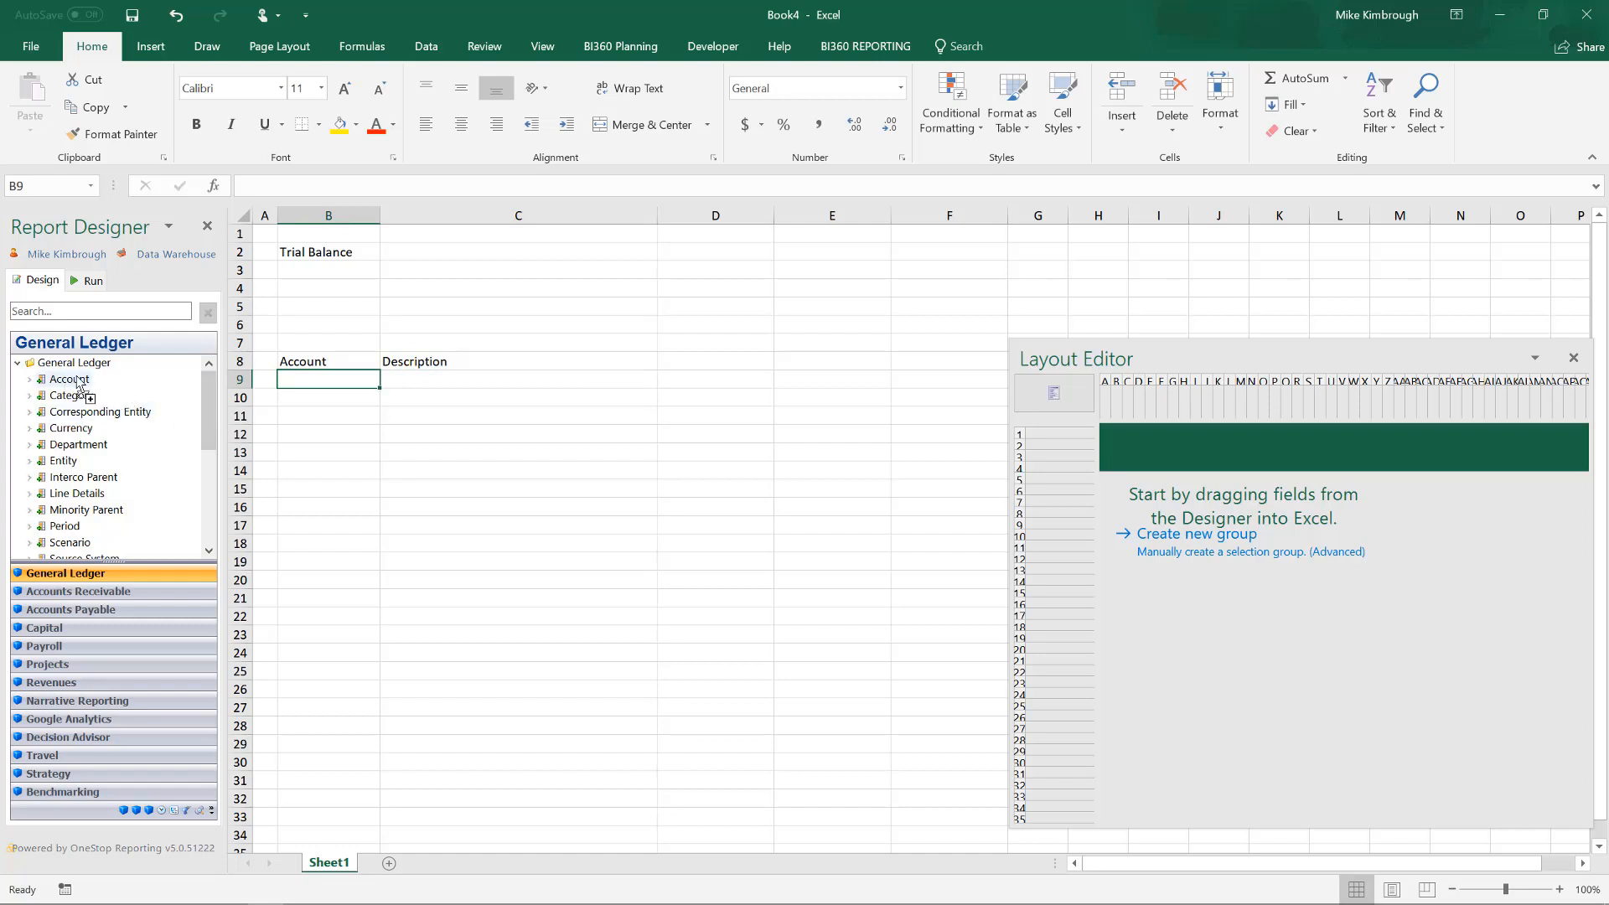
pyautogui.moveTo(68, 379); pyautogui.dragTo(352, 386)
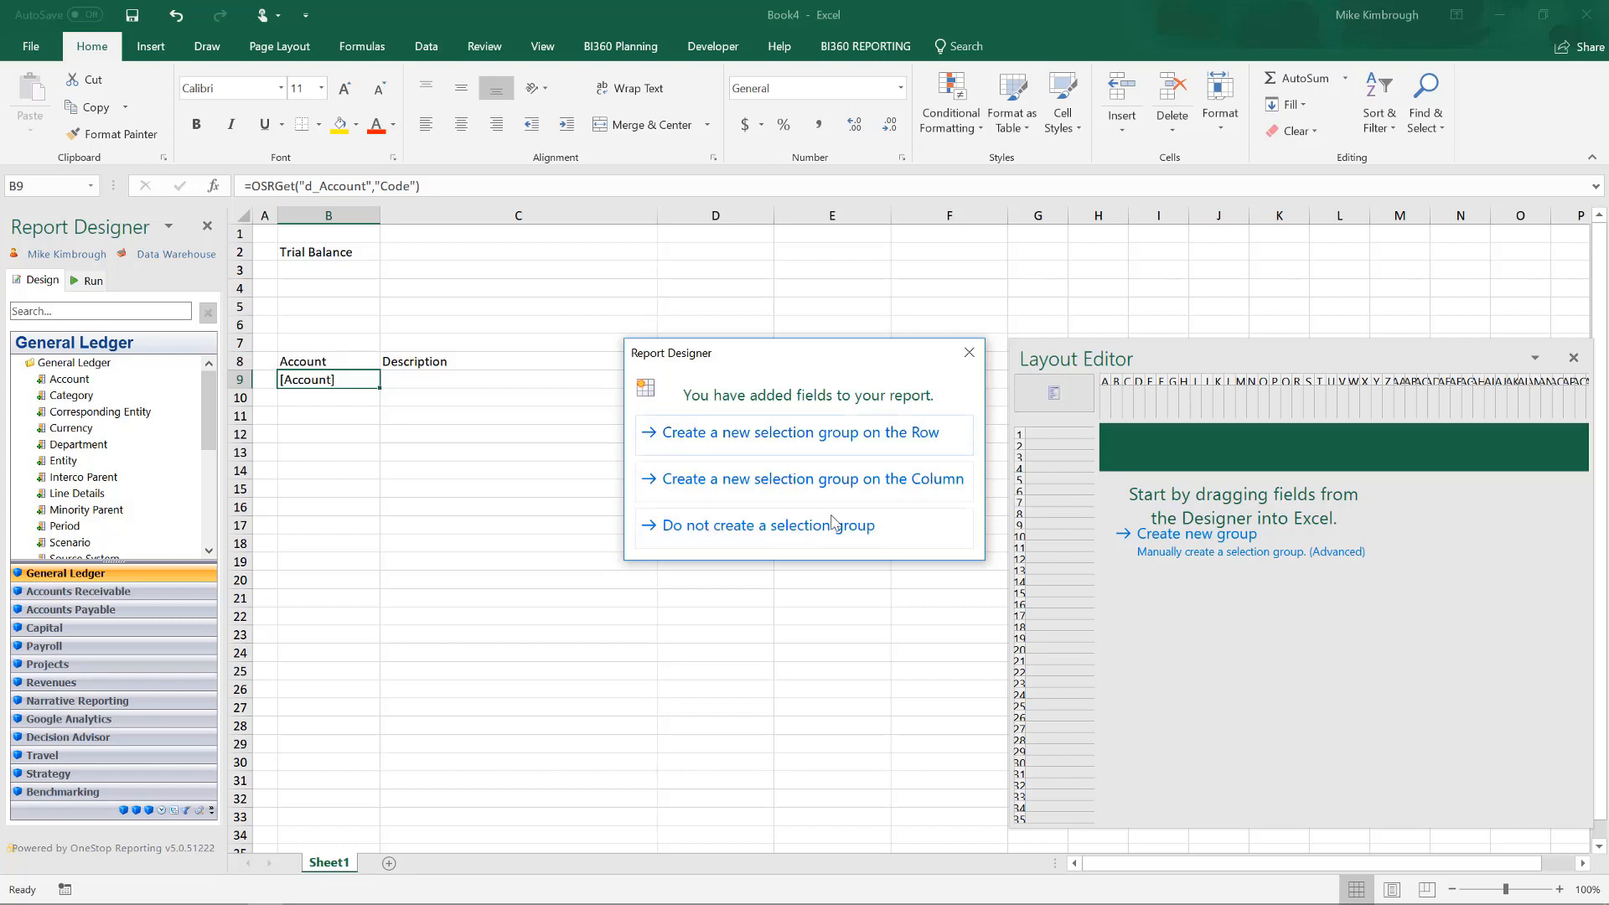
pyautogui.click(816, 436)
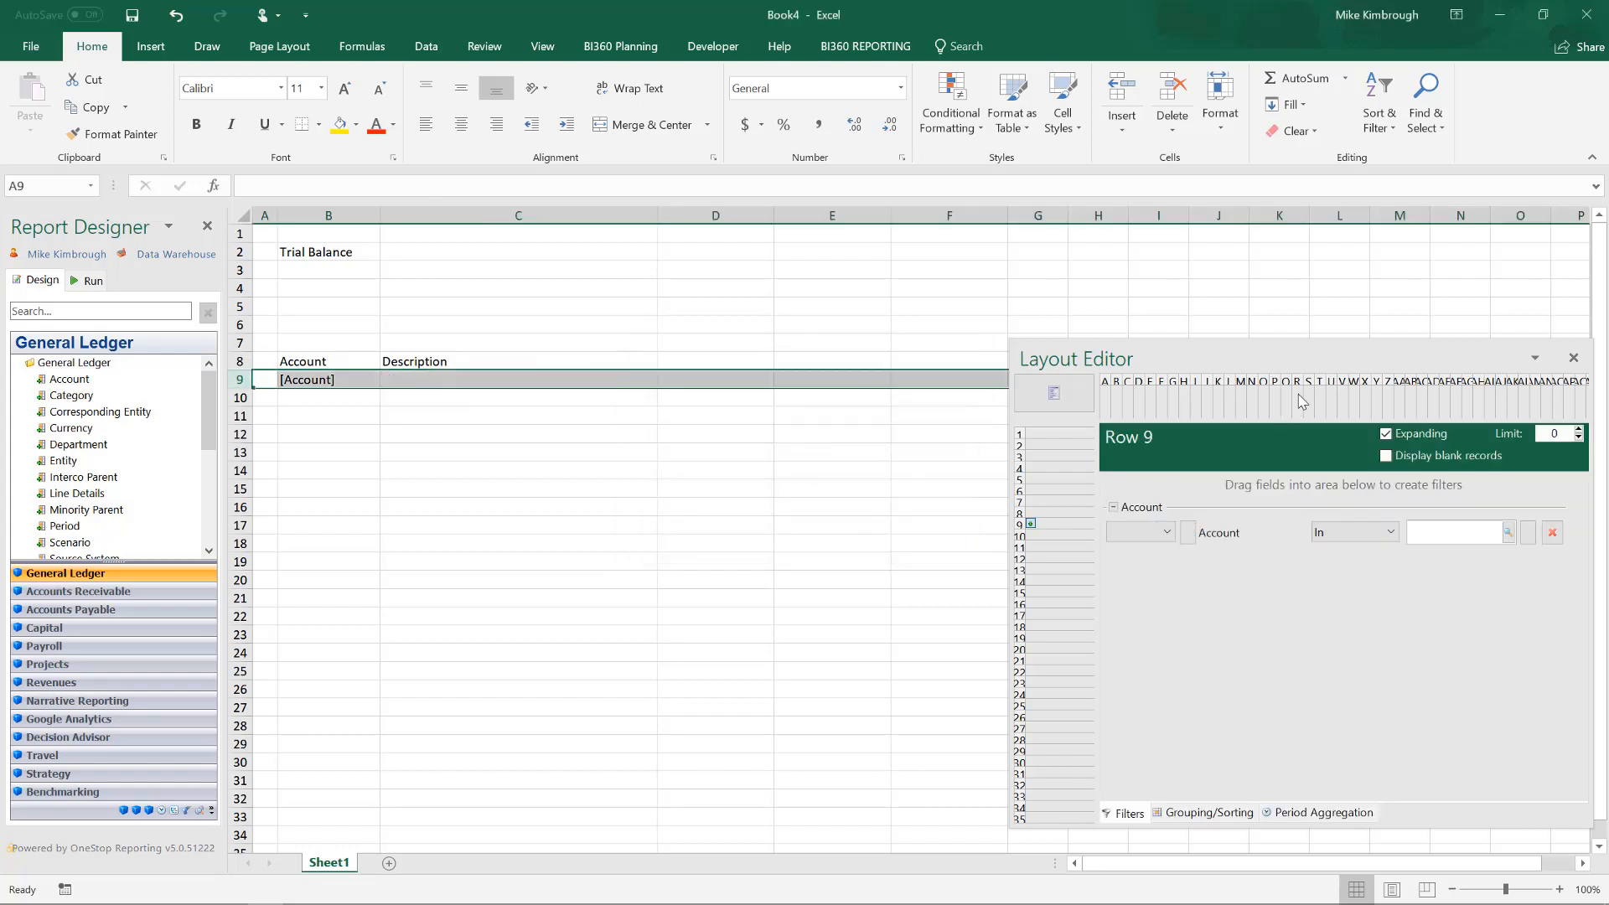
# Move the Layout Editor clear of the window's edge and open the value lookup for row 9's Account filter.
pyautogui.moveTo(1325, 348); pyautogui.dragTo(996, 312)
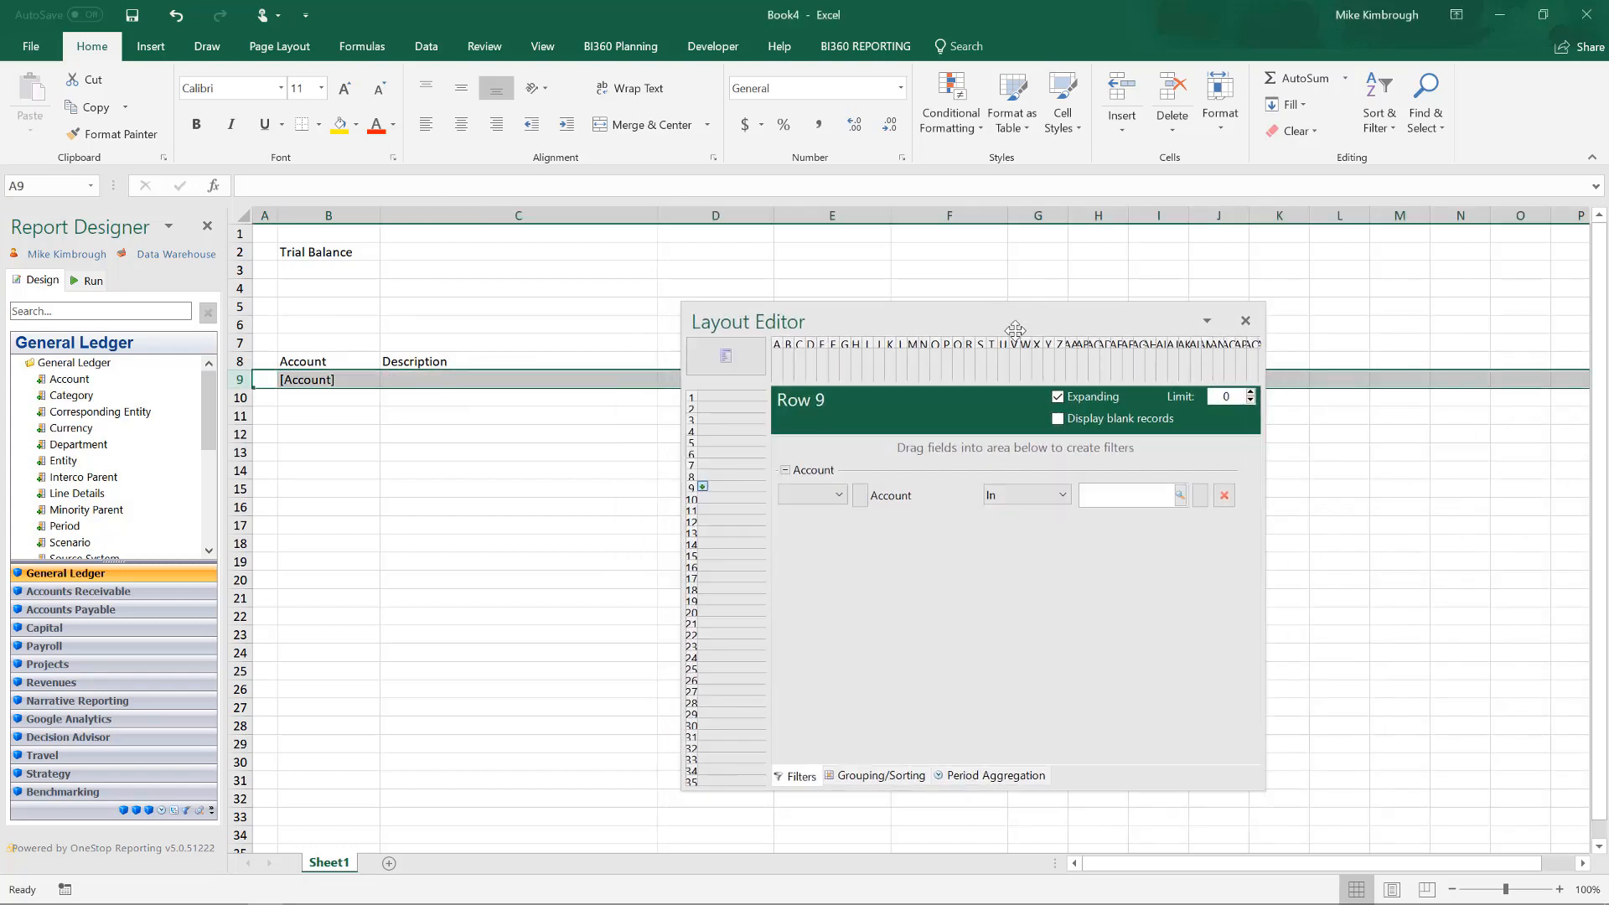
pyautogui.click(1181, 495)
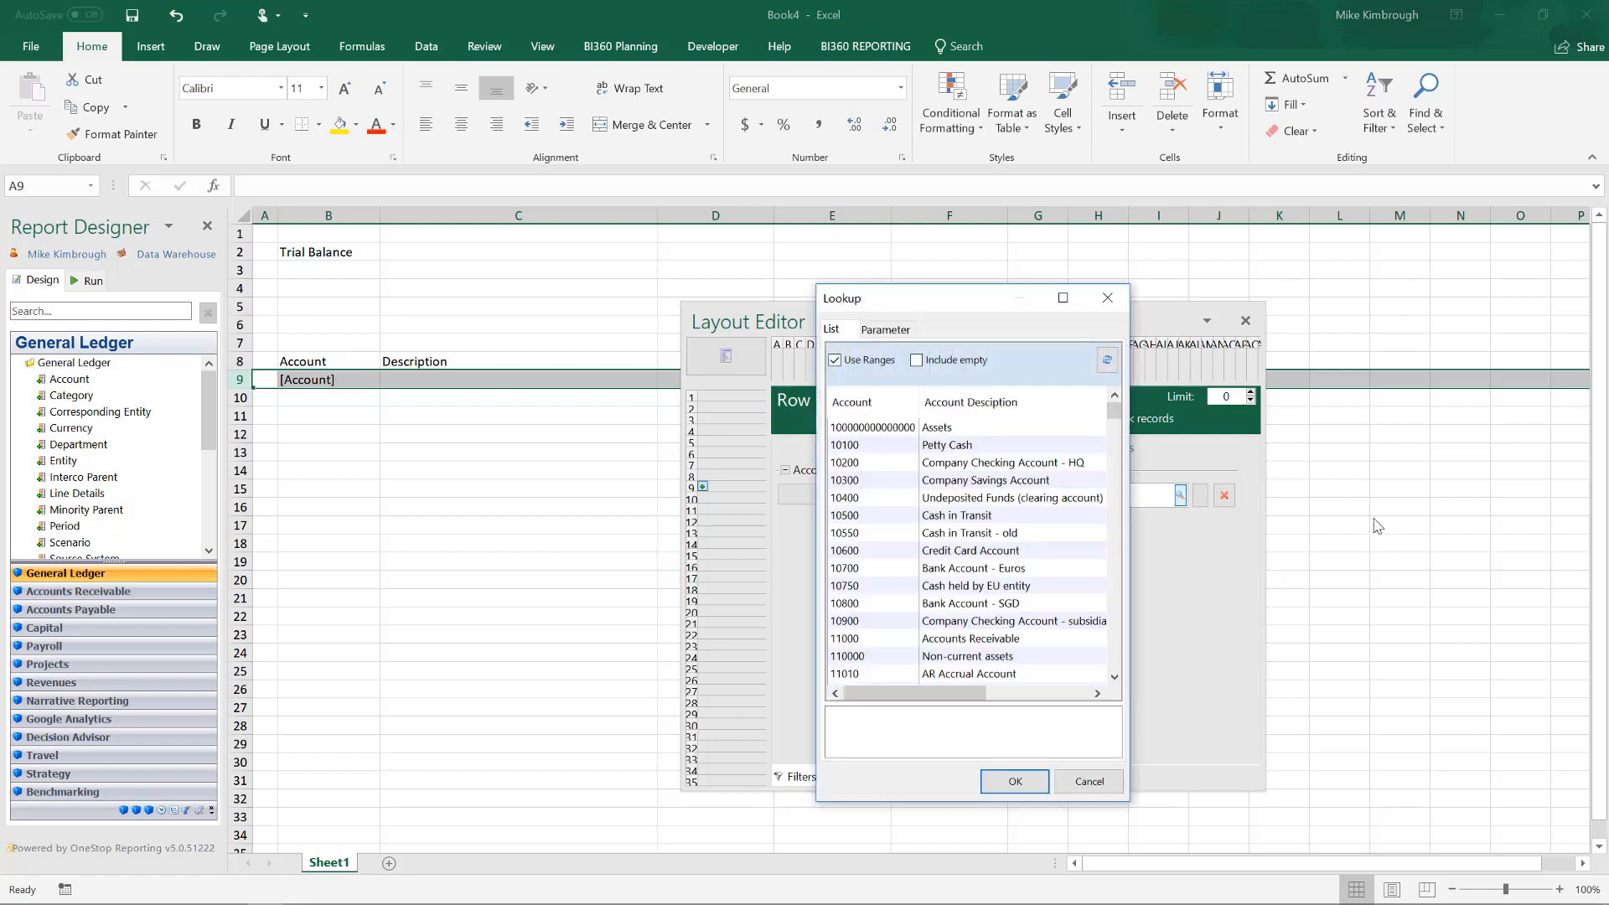
# Try a non-contiguous account selection: choose 10100 through 11000, then exclude 10800, 10600 and 10500.
pyautogui.moveTo(902, 444); pyautogui.dragTo(929, 633)
pyautogui.keyDown('ctrl'); pyautogui.click(925, 604); pyautogui.keyUp('ctrl')
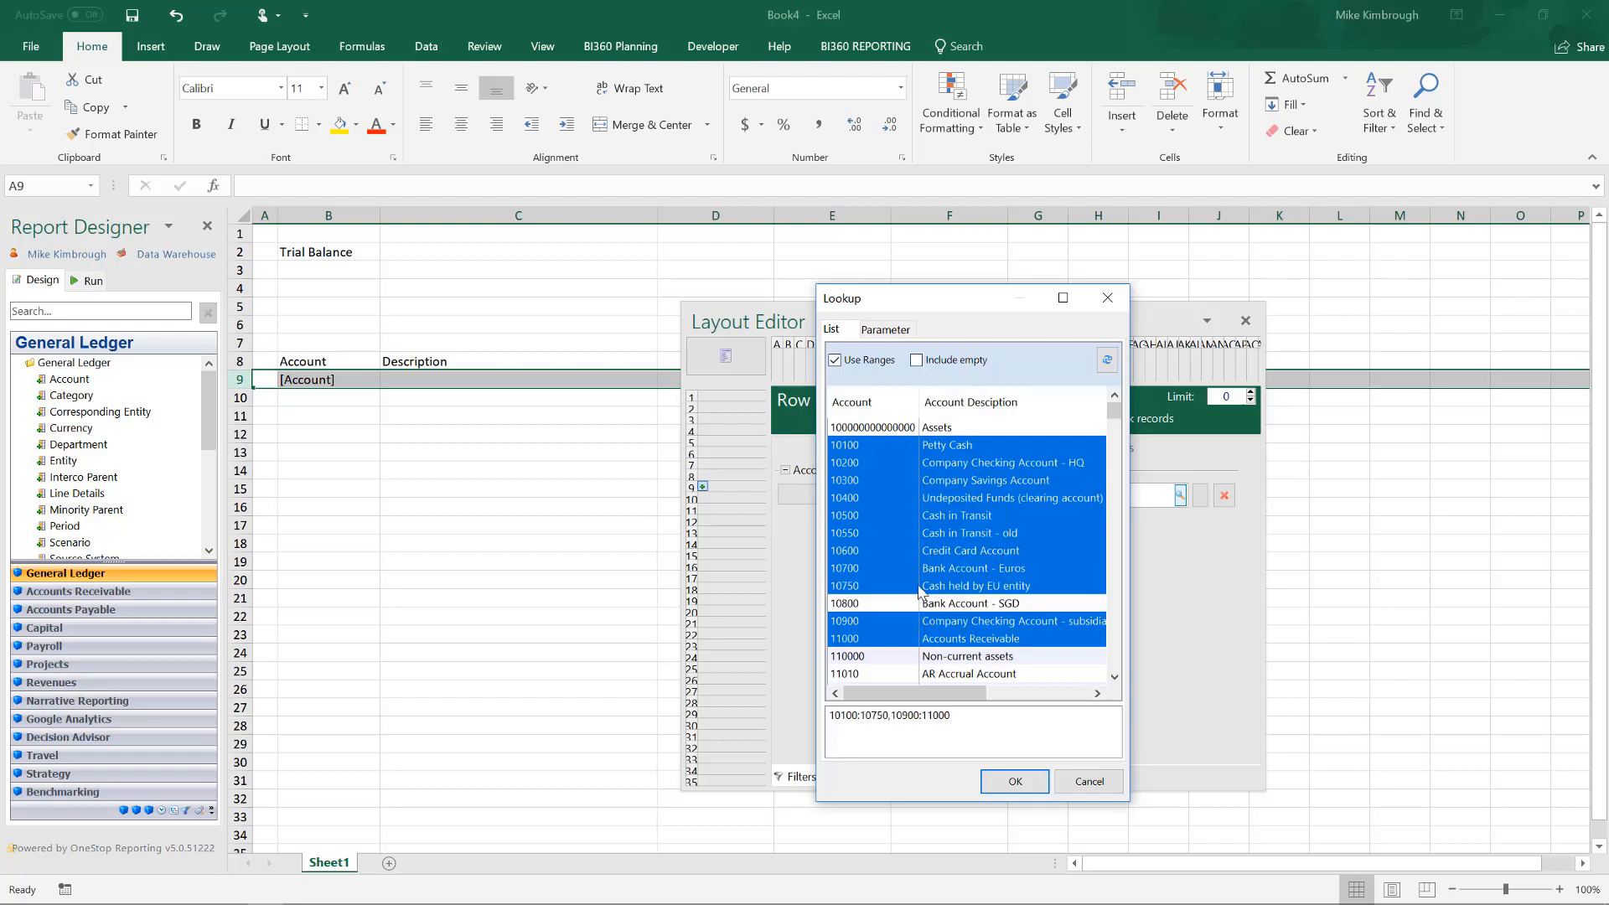
pyautogui.keyDown('ctrl'); pyautogui.click(922, 552); pyautogui.keyUp('ctrl')
pyautogui.keyDown('ctrl'); pyautogui.click(919, 516); pyautogui.keyUp('ctrl')
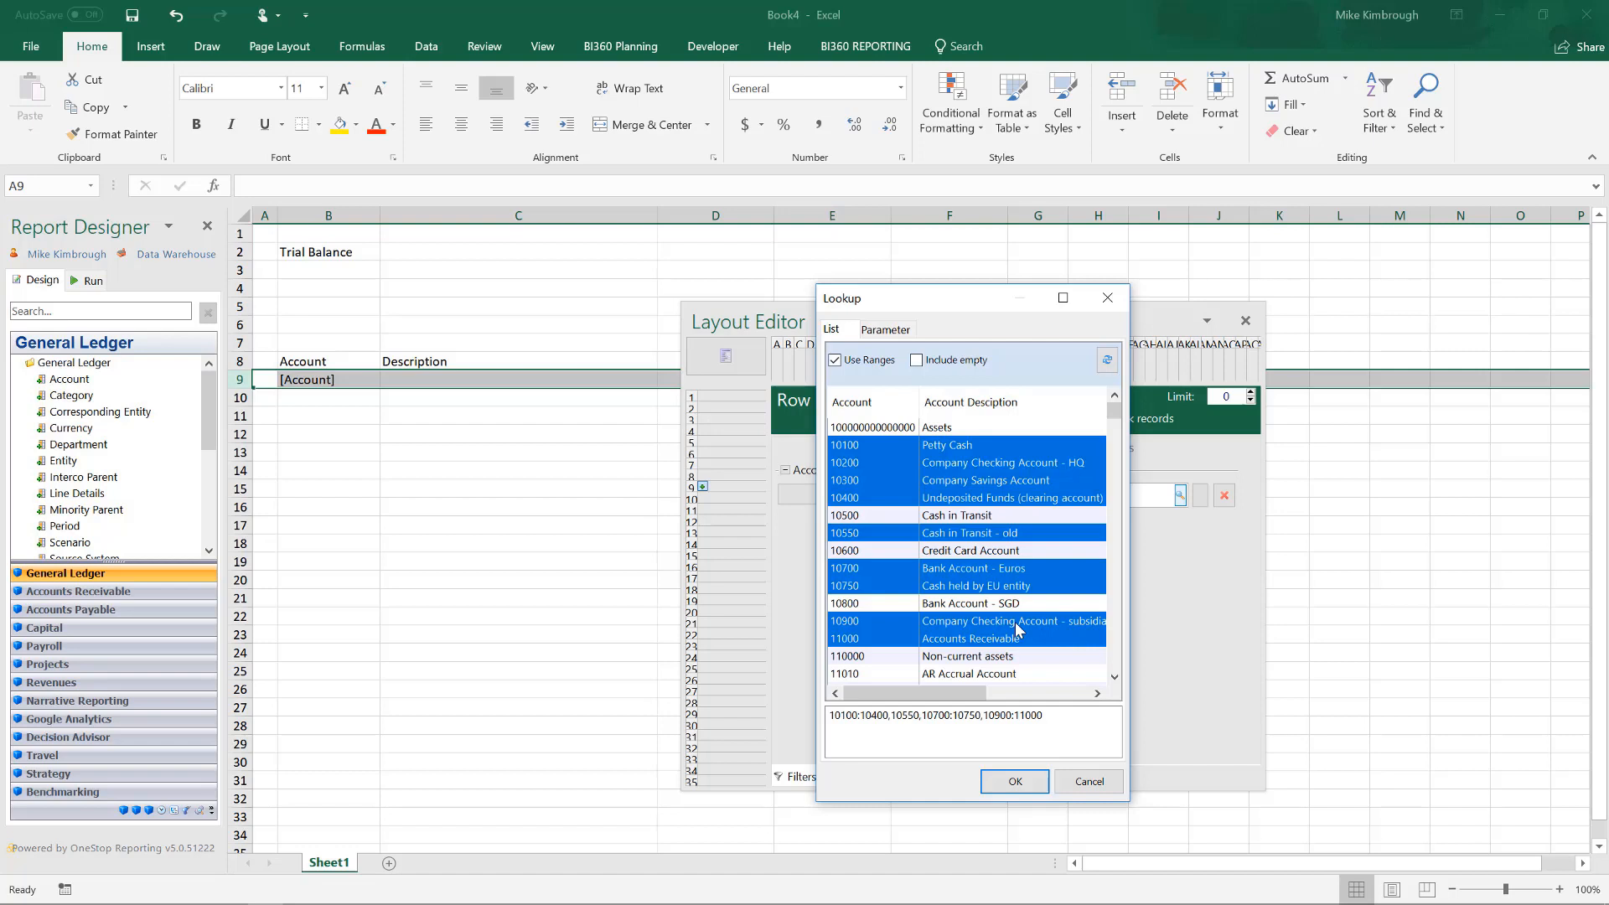
pyautogui.click(946, 499)
# Set the row's Account filter to the range from Assets through account 84000.
pyautogui.click(954, 429)
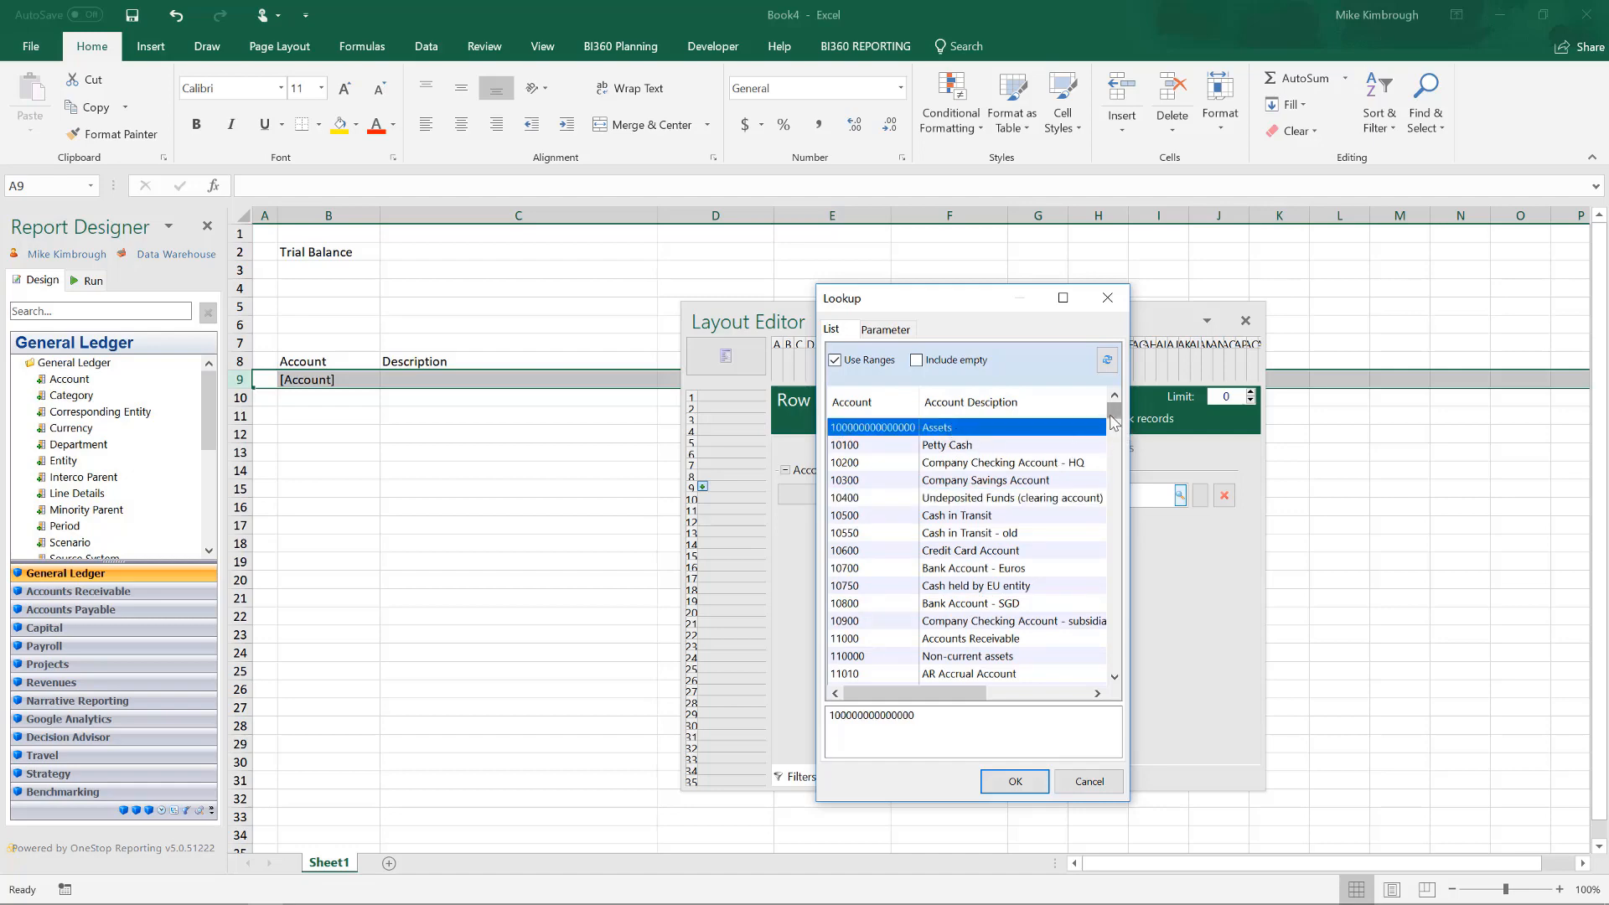
pyautogui.moveTo(1115, 415); pyautogui.dragTo(1115, 644)
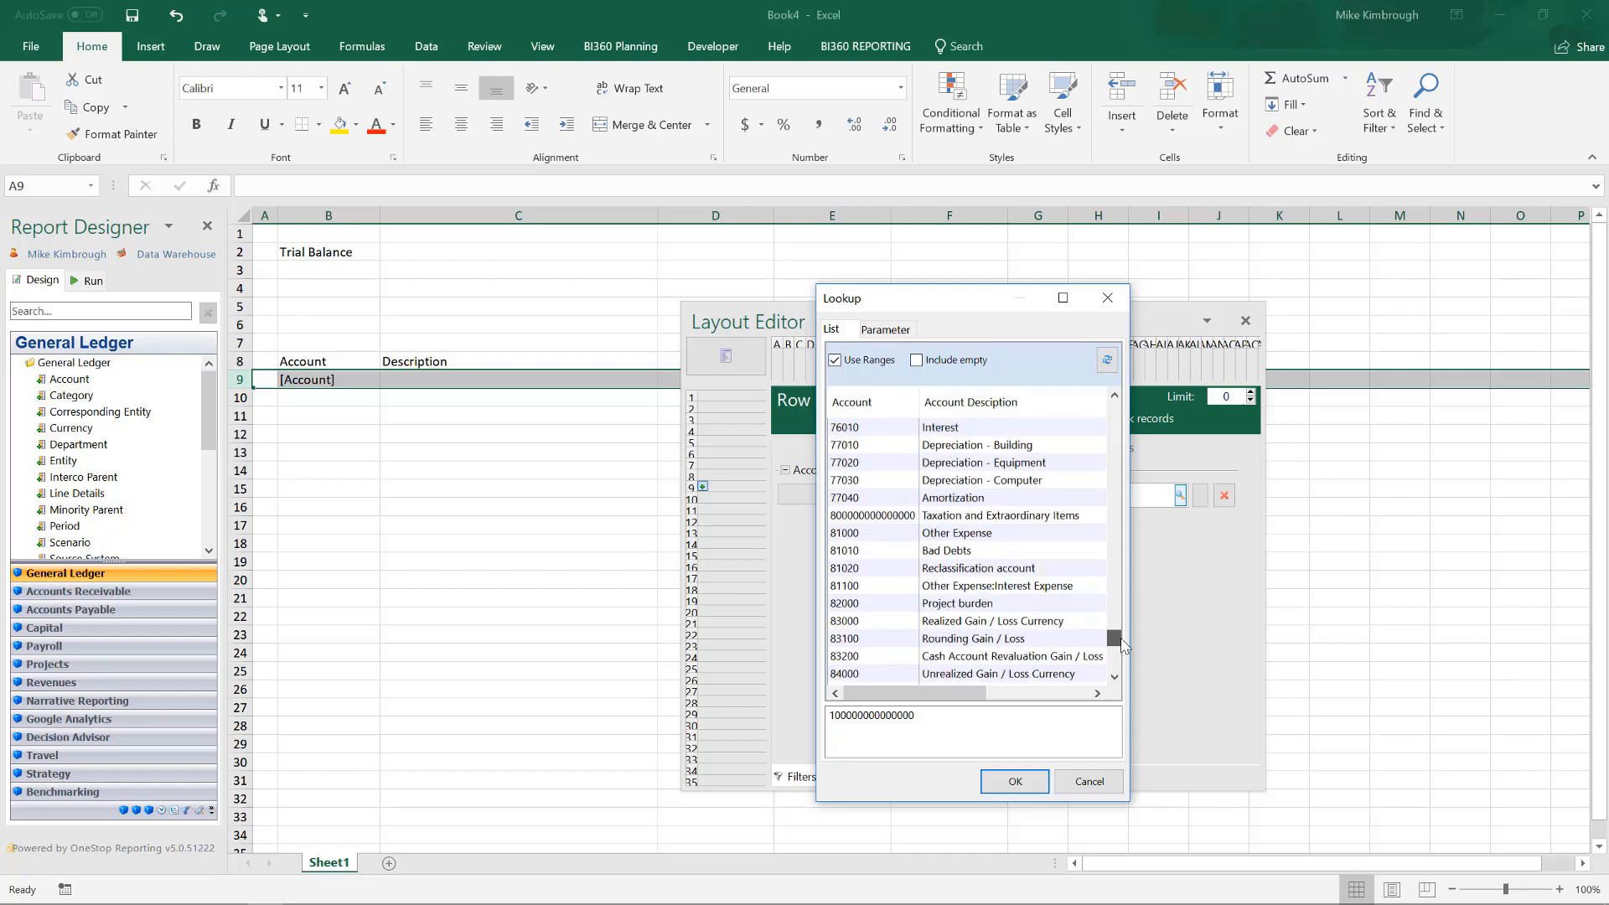
pyautogui.keyDown('shift'); pyautogui.click(1076, 679); pyautogui.keyUp('shift')
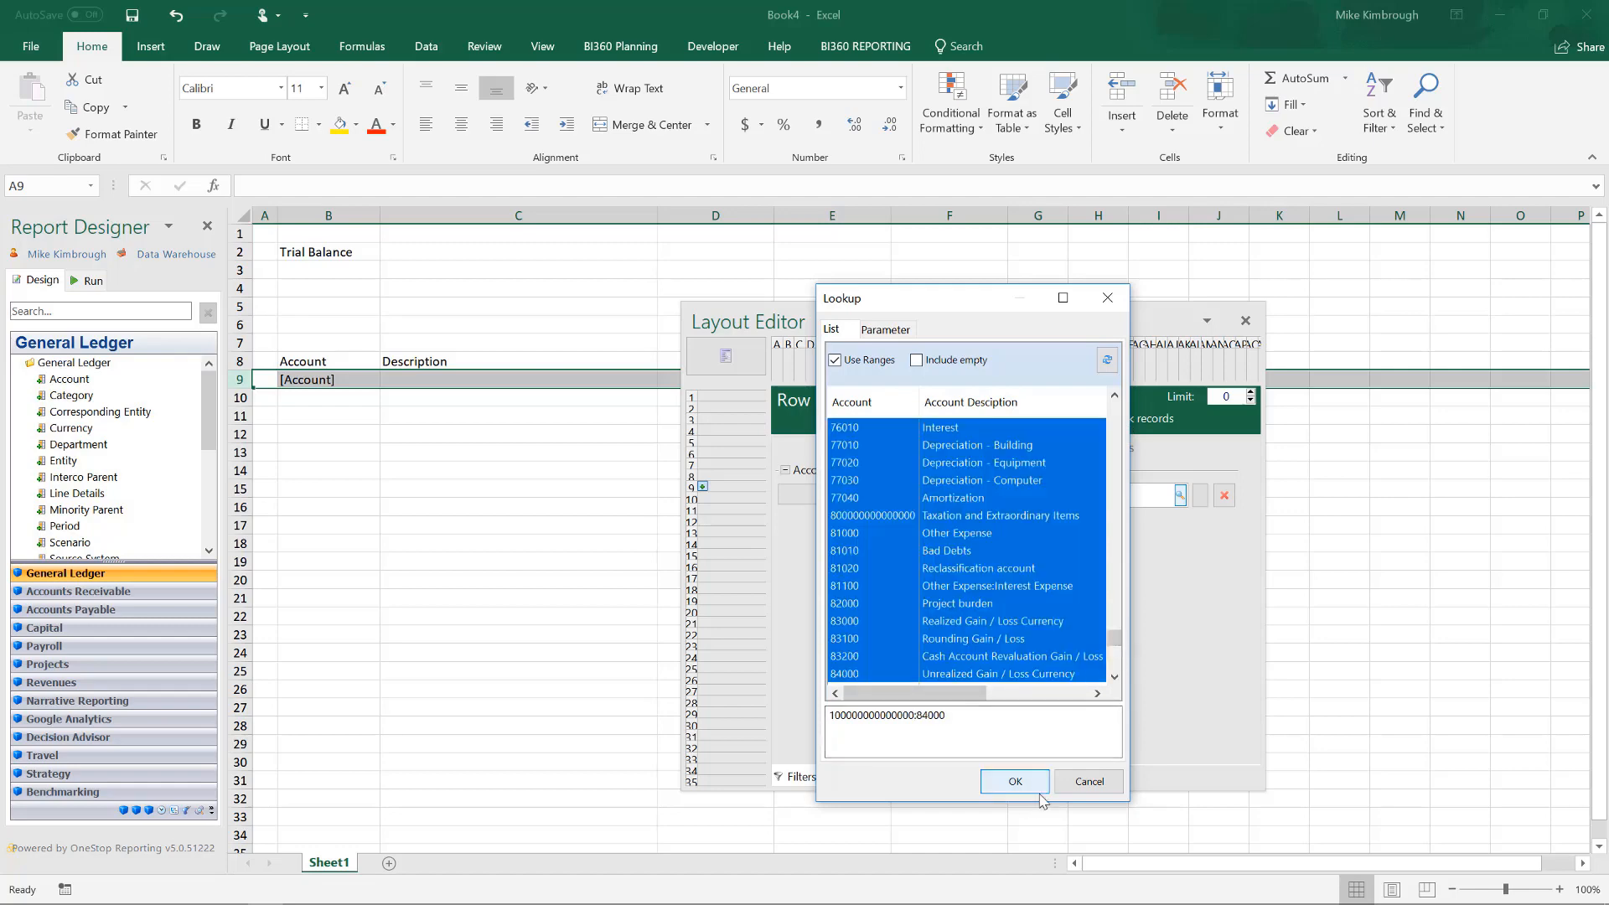
pyautogui.click(1017, 782)
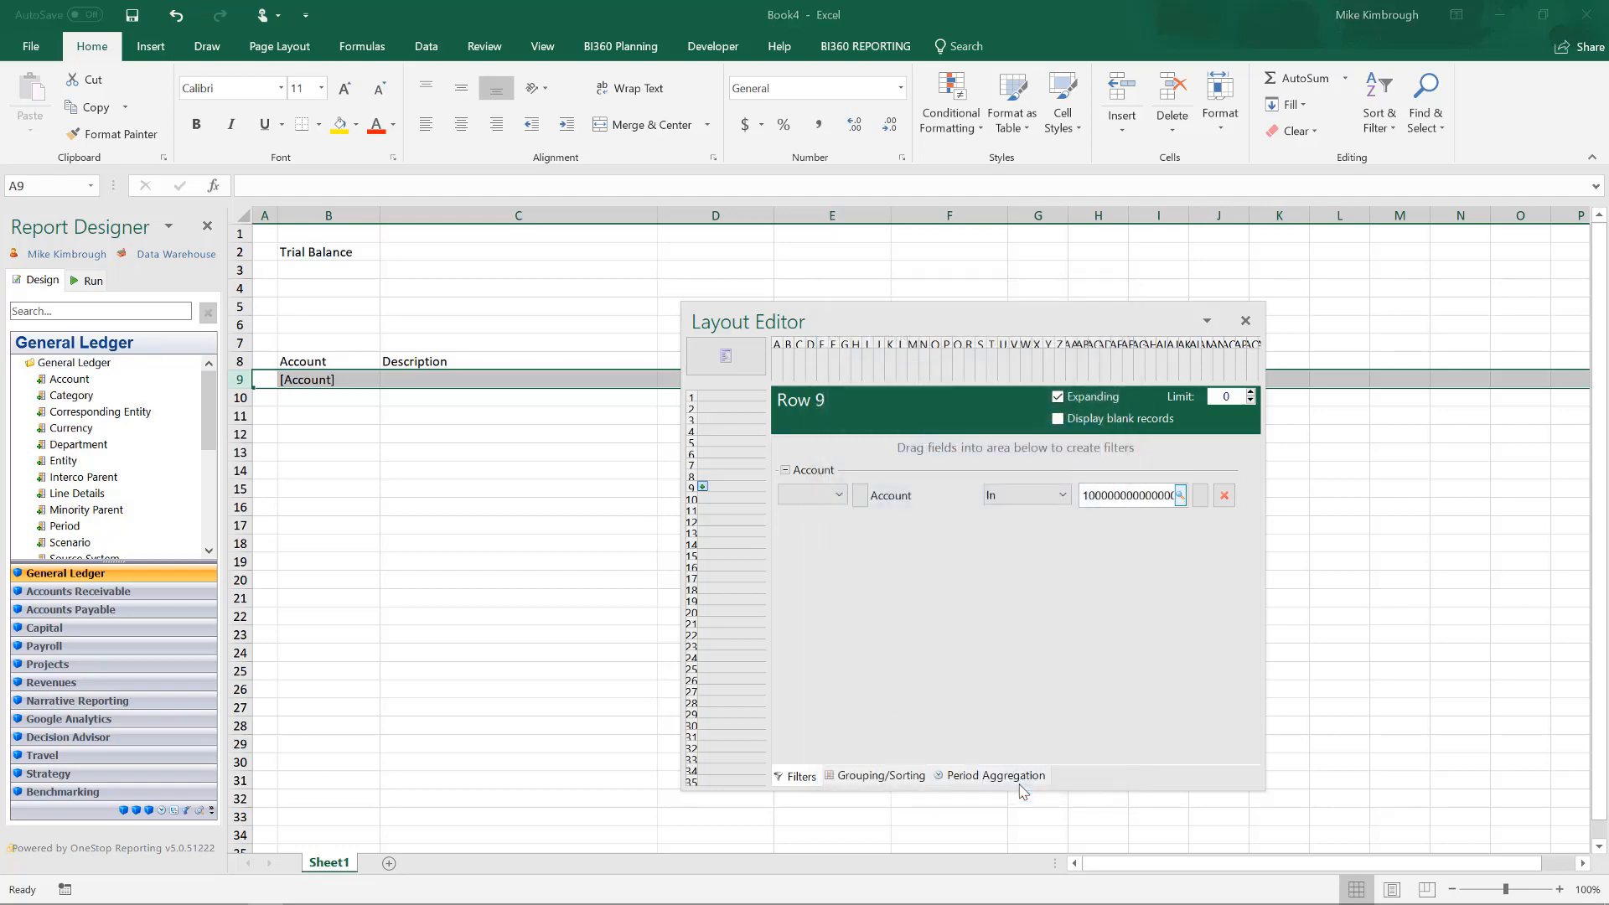
# Move the Layout Editor away from the report columns and place the Account Desciption attribute in cell C9.
pyautogui.moveTo(1056, 320); pyautogui.dragTo(1256, 404)
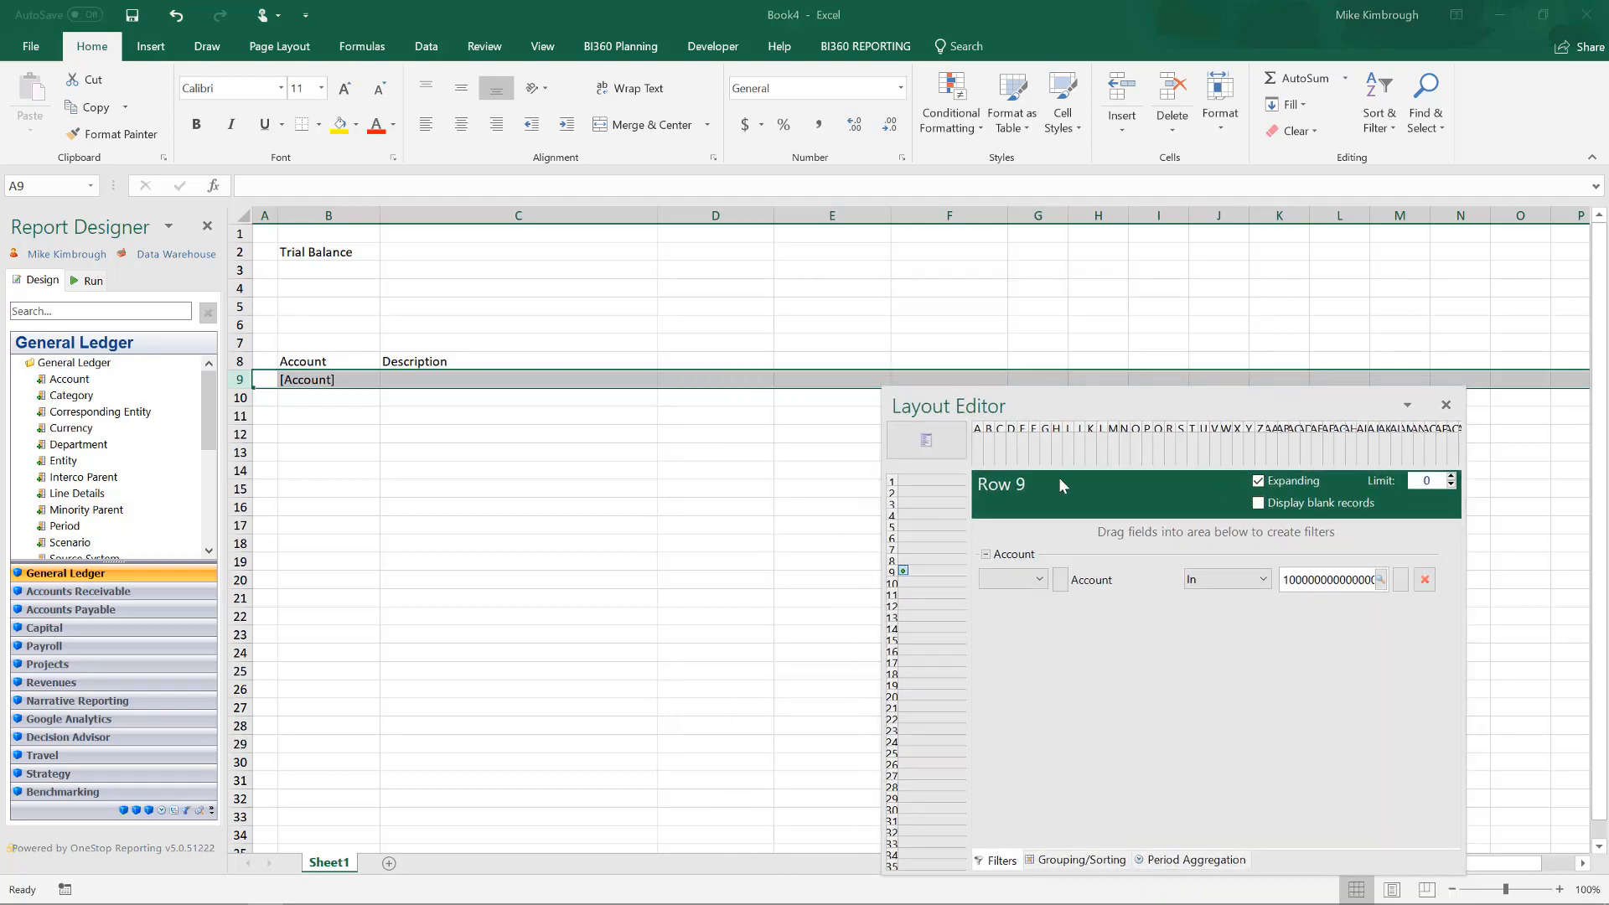
pyautogui.click(497, 384)
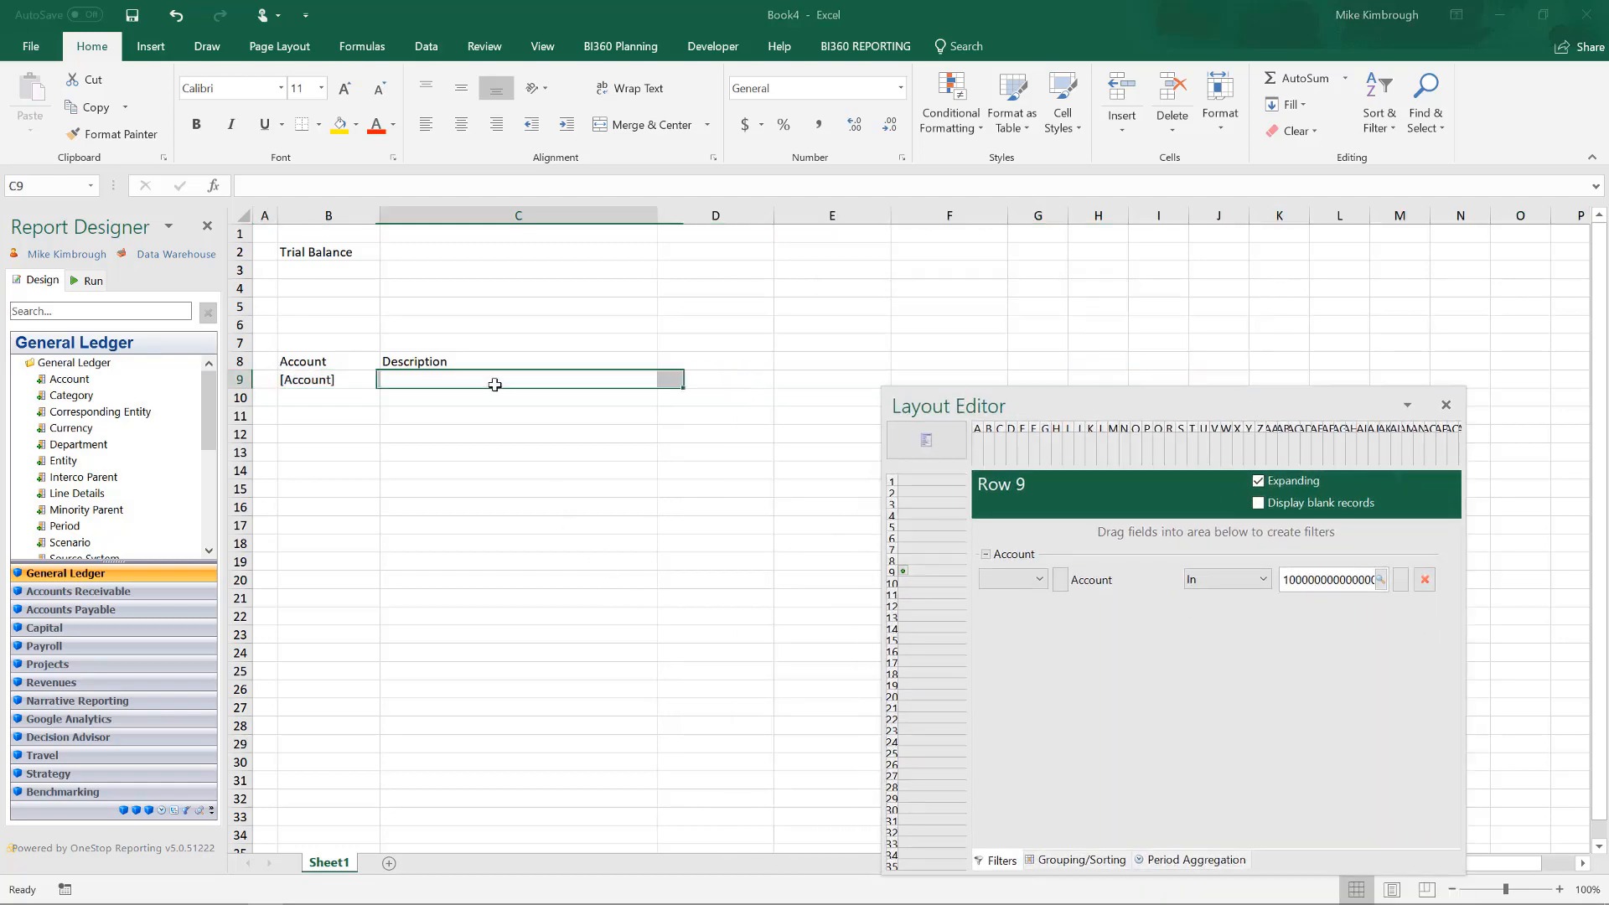
pyautogui.click(31, 380)
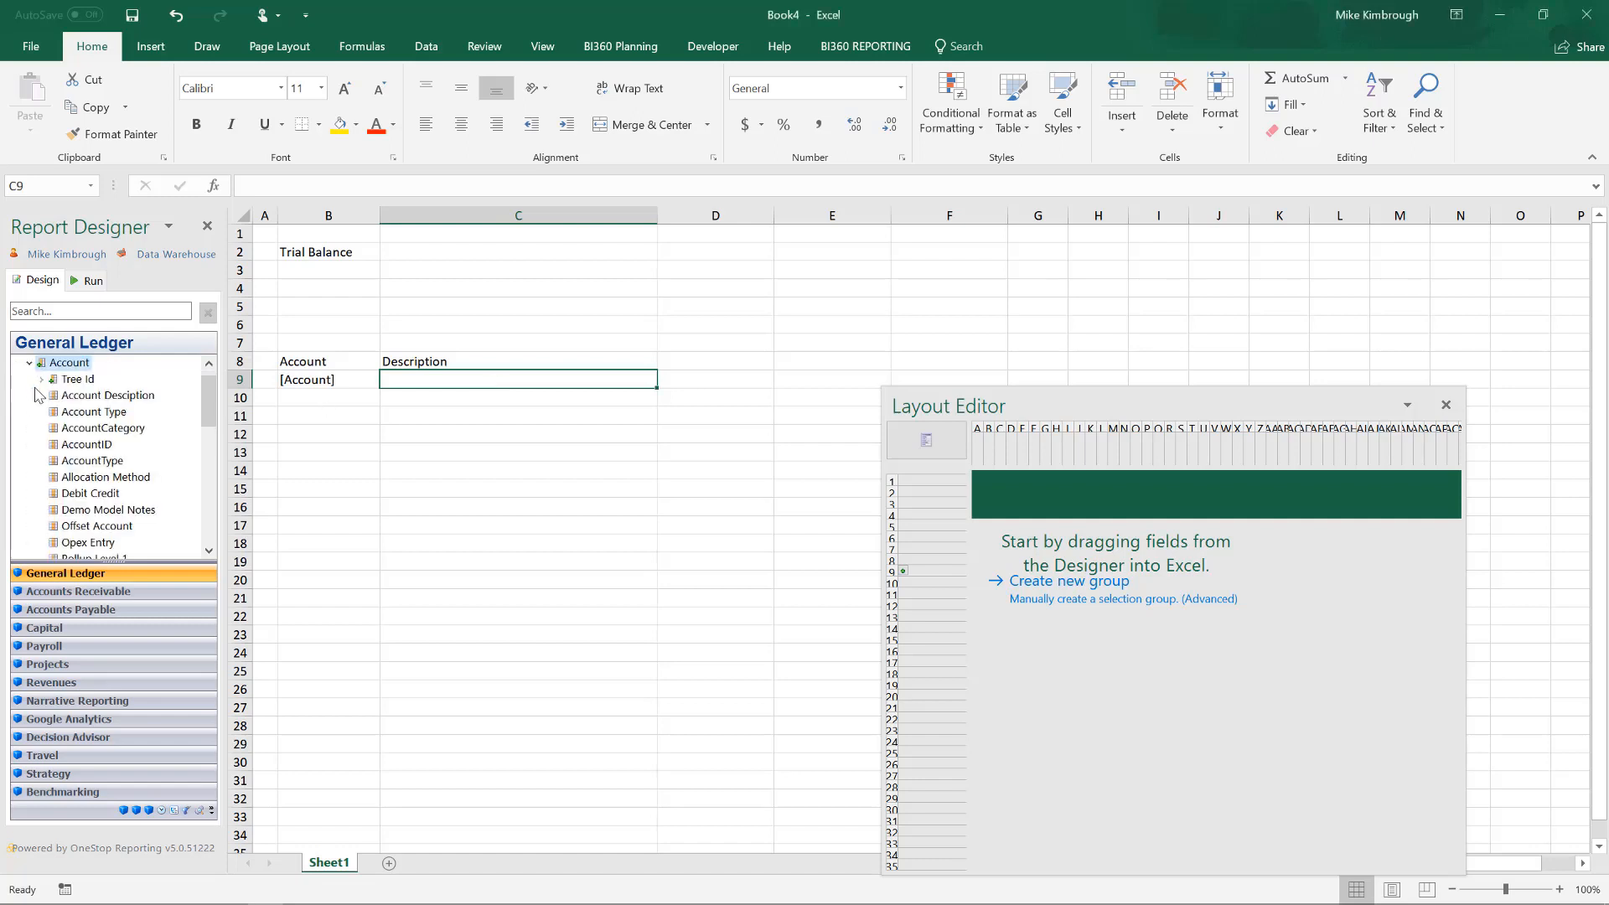
pyautogui.moveTo(92, 397); pyautogui.dragTo(545, 384)
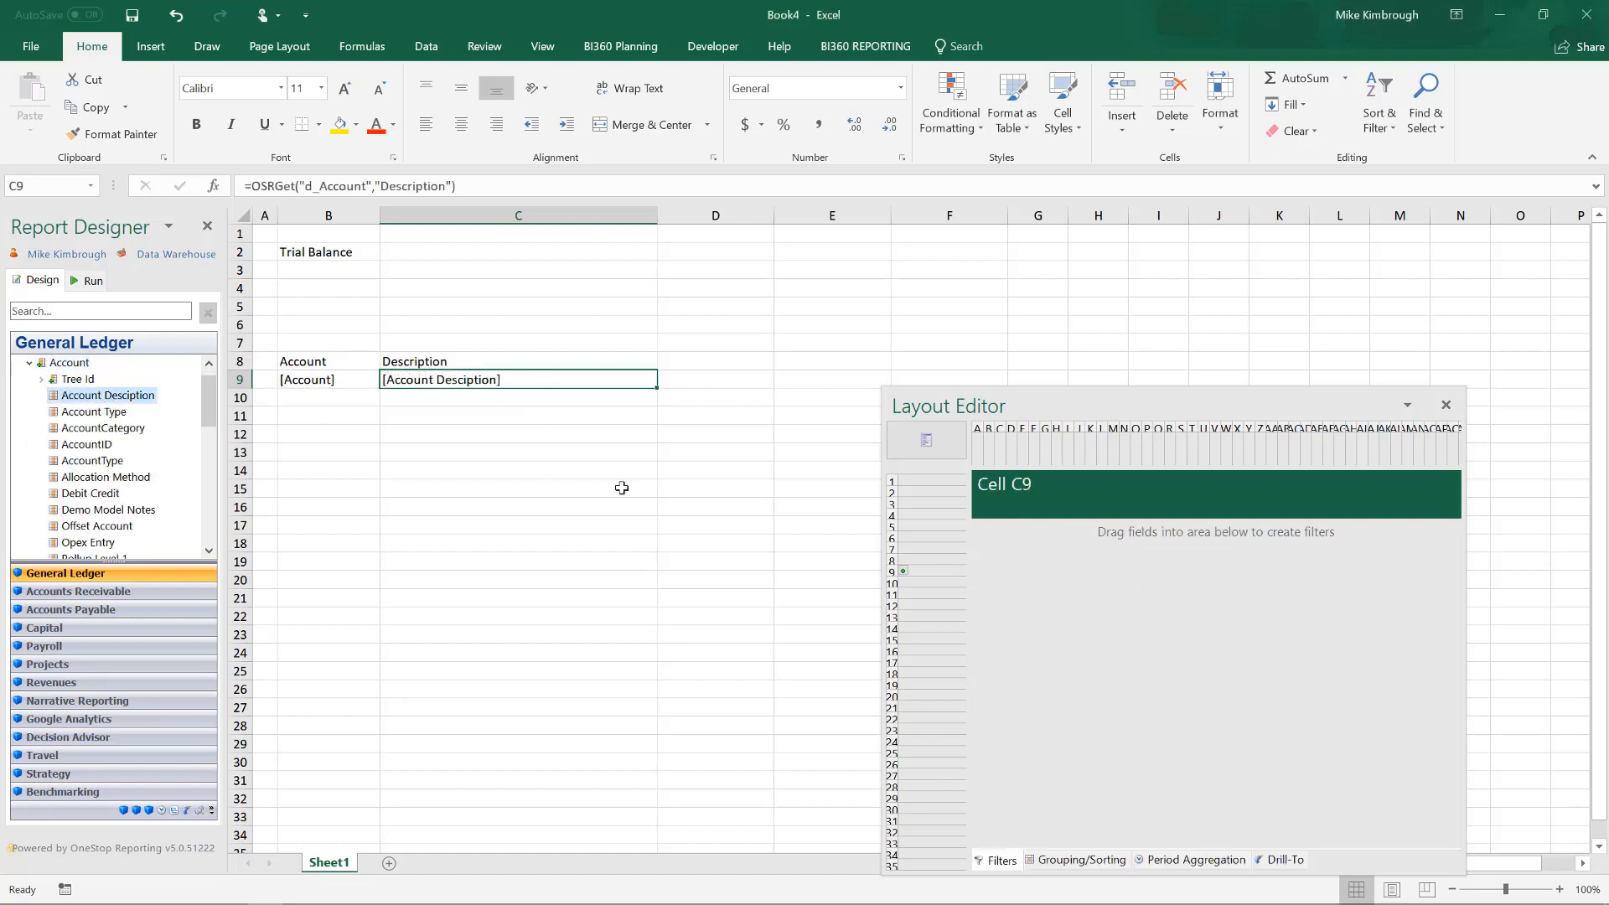
# Add the period functions Year to date in D8 and Last year to date in E8.
pyautogui.click(719, 359)
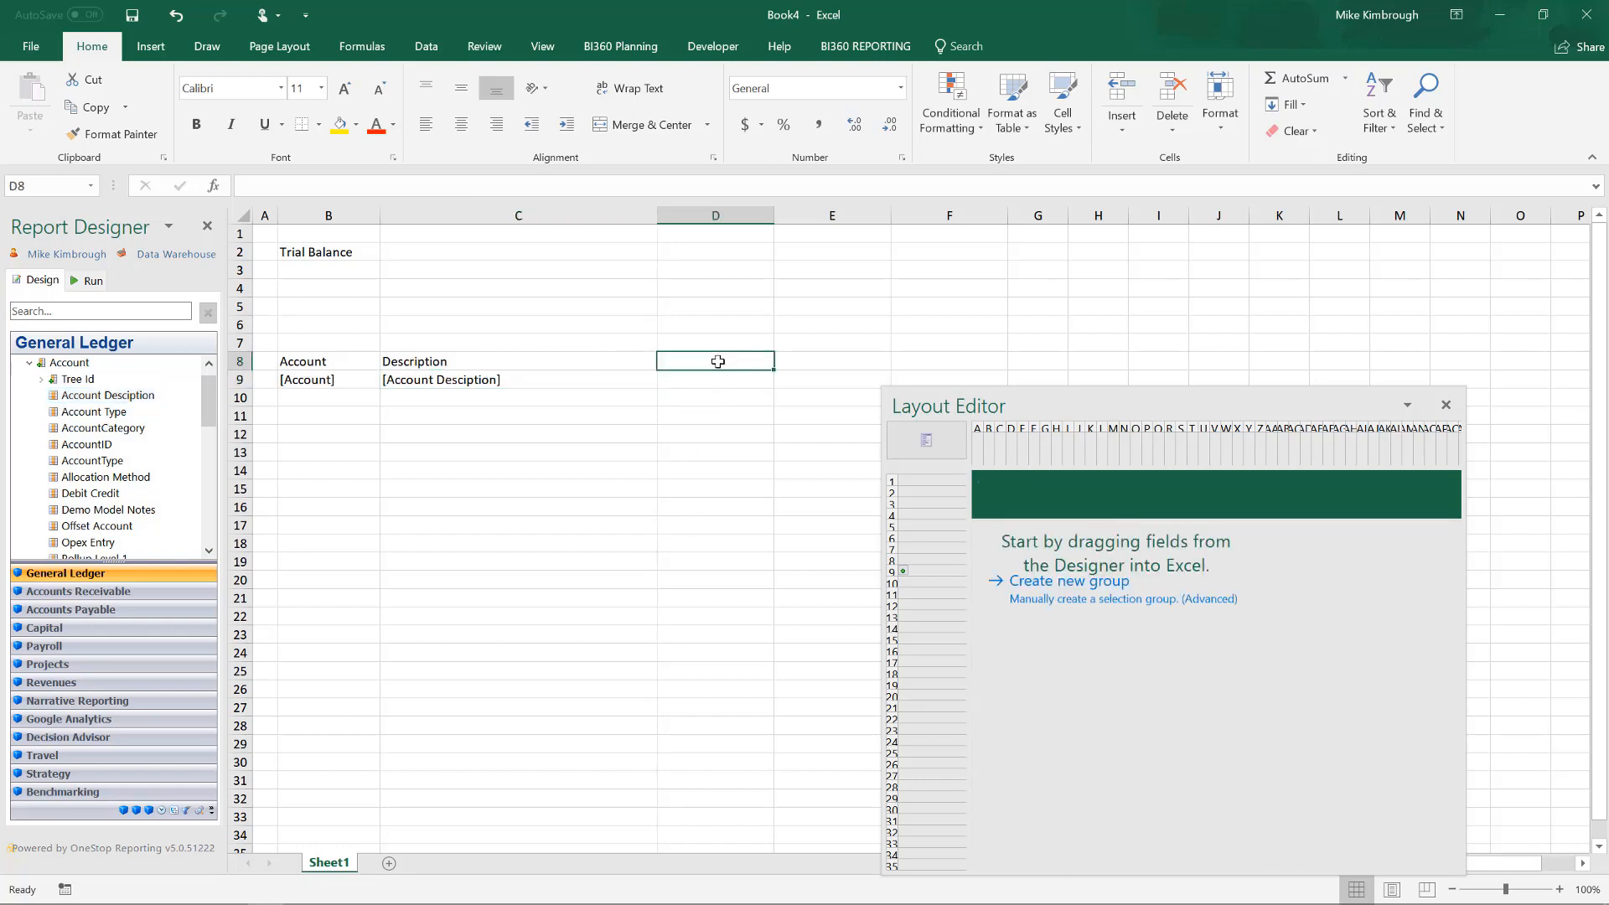
pyautogui.click(162, 812)
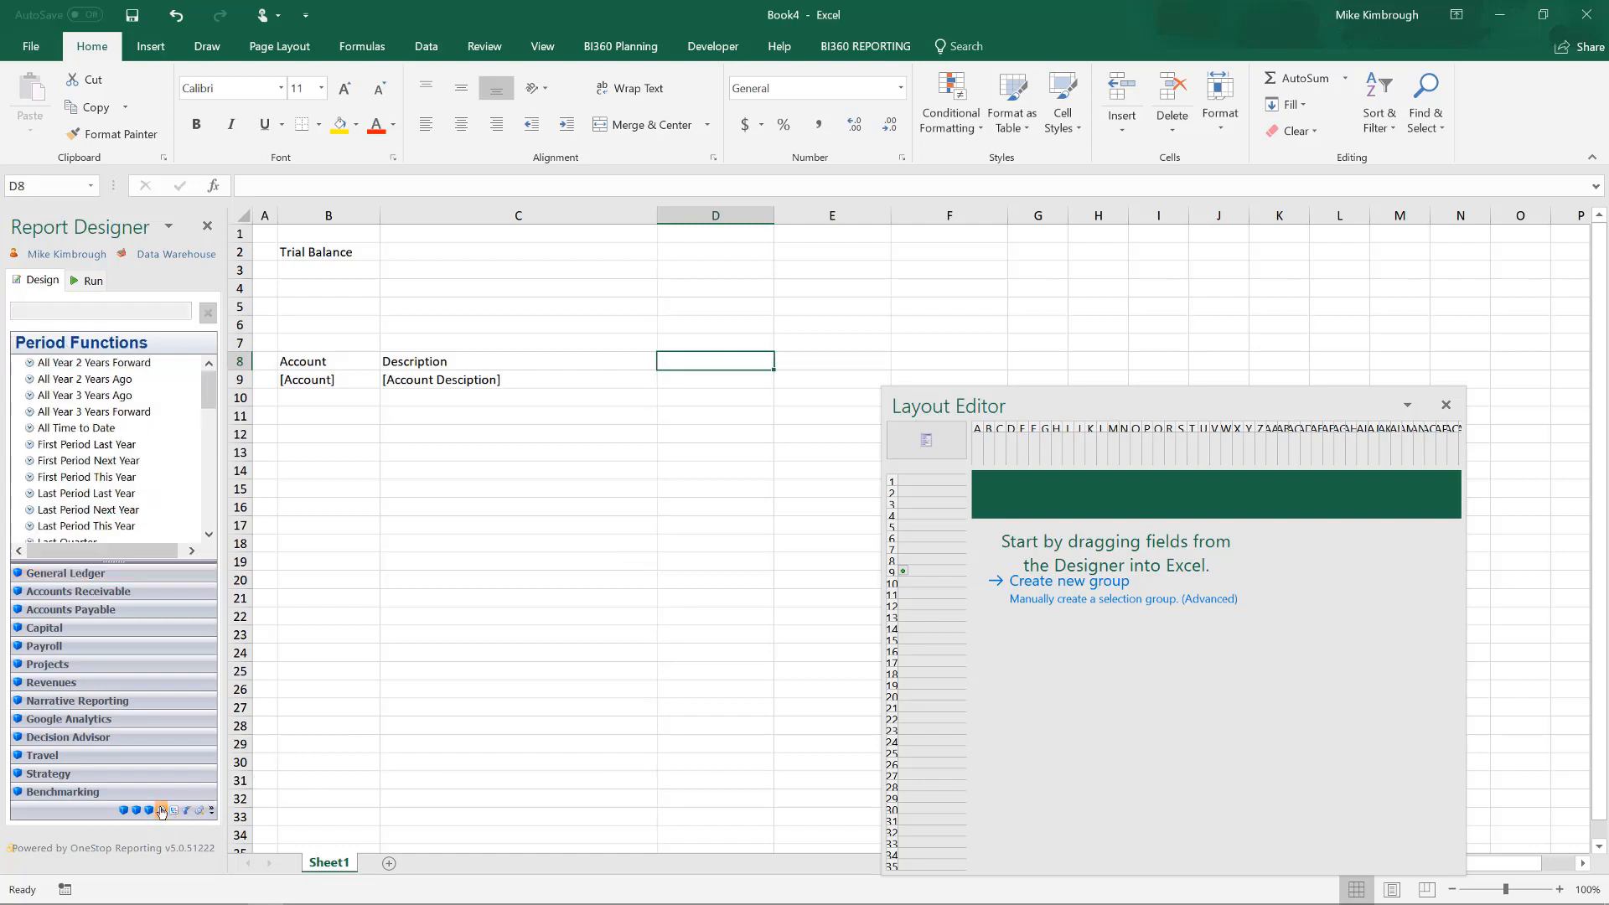
pyautogui.moveTo(211, 401); pyautogui.dragTo(220, 545)
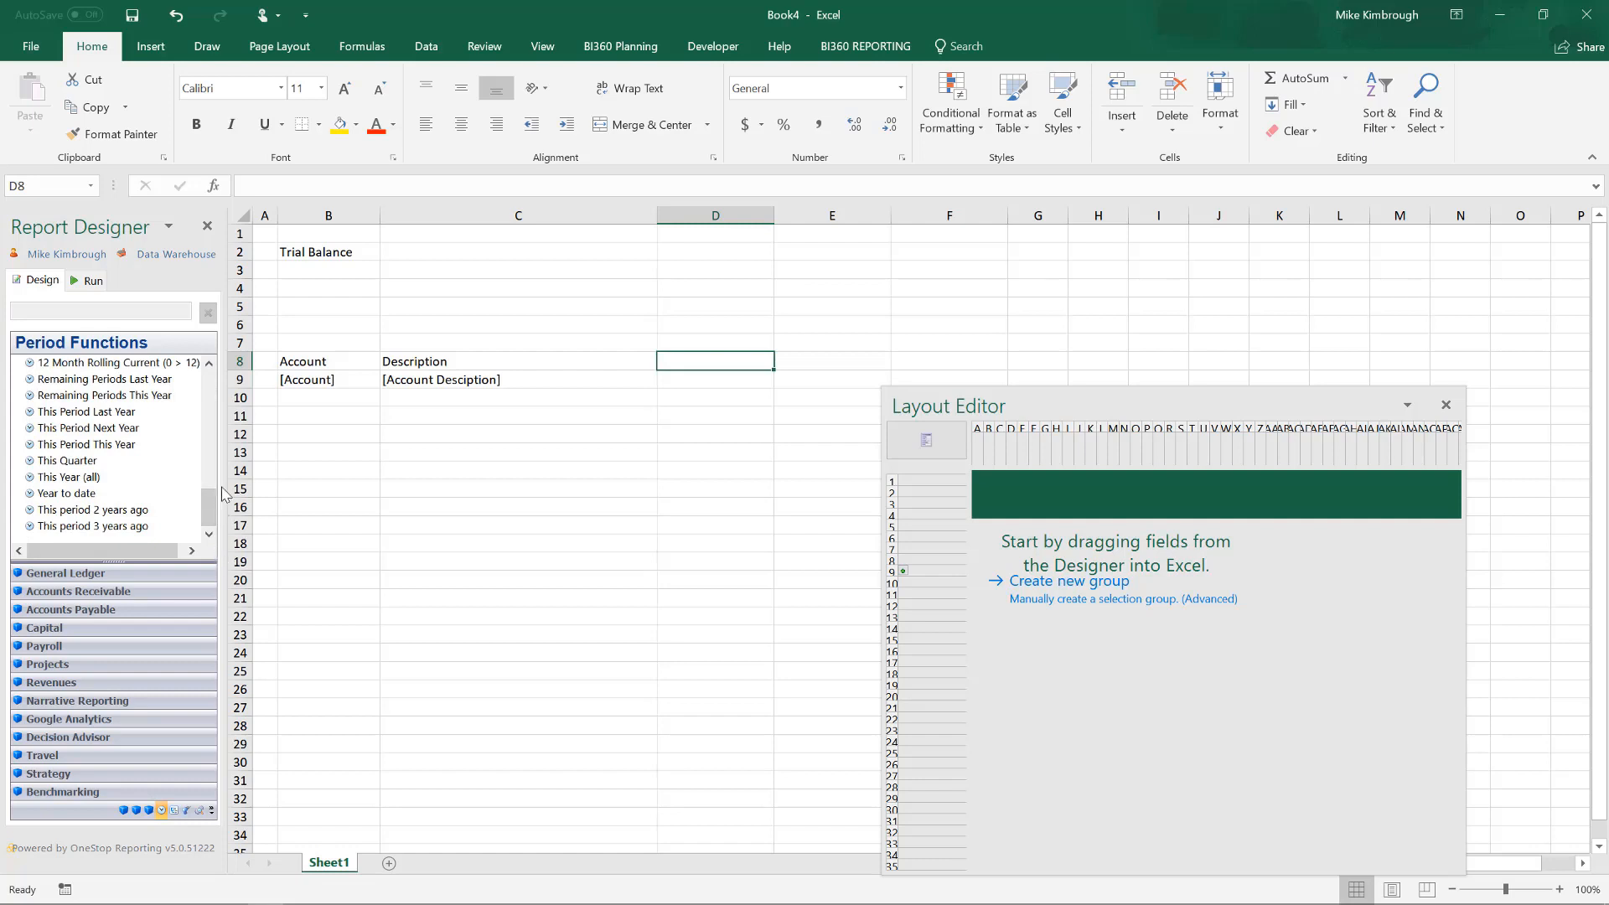
pyautogui.moveTo(67, 493)
pyautogui.mouseDown()
pyautogui.moveTo(744, 424)
pyautogui.moveTo(750, 367)
pyautogui.mouseUp()
pyautogui.moveTo(213, 507); pyautogui.dragTo(211, 414)
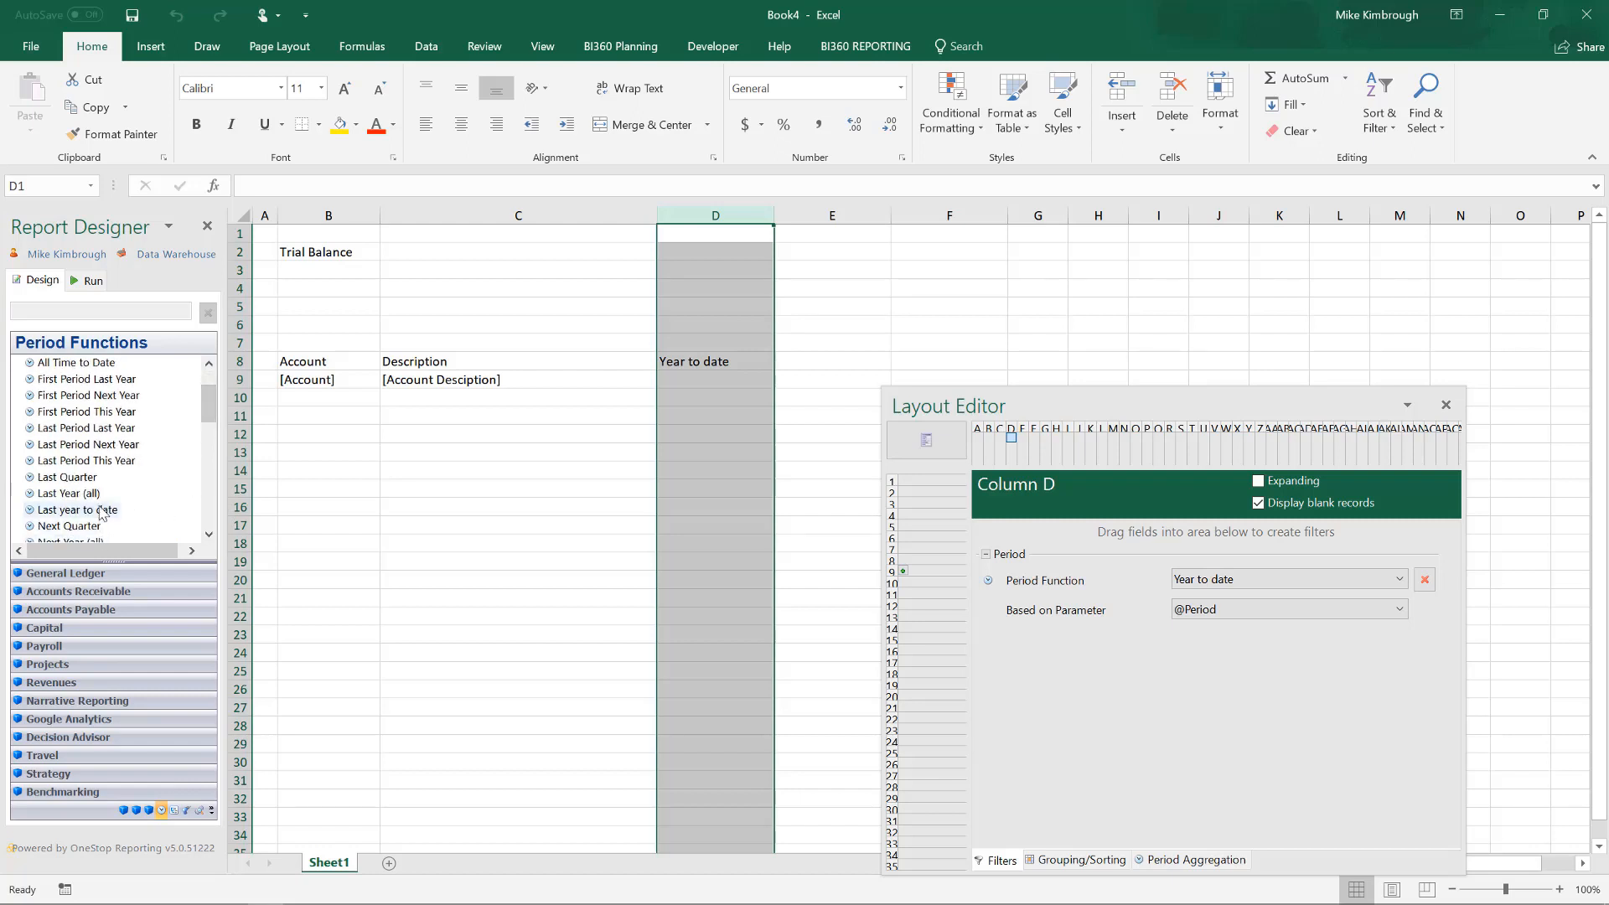
pyautogui.moveTo(100, 510); pyautogui.dragTo(825, 363)
# Enter the column heading "Variance" in cell F8.
pyautogui.click(952, 361)
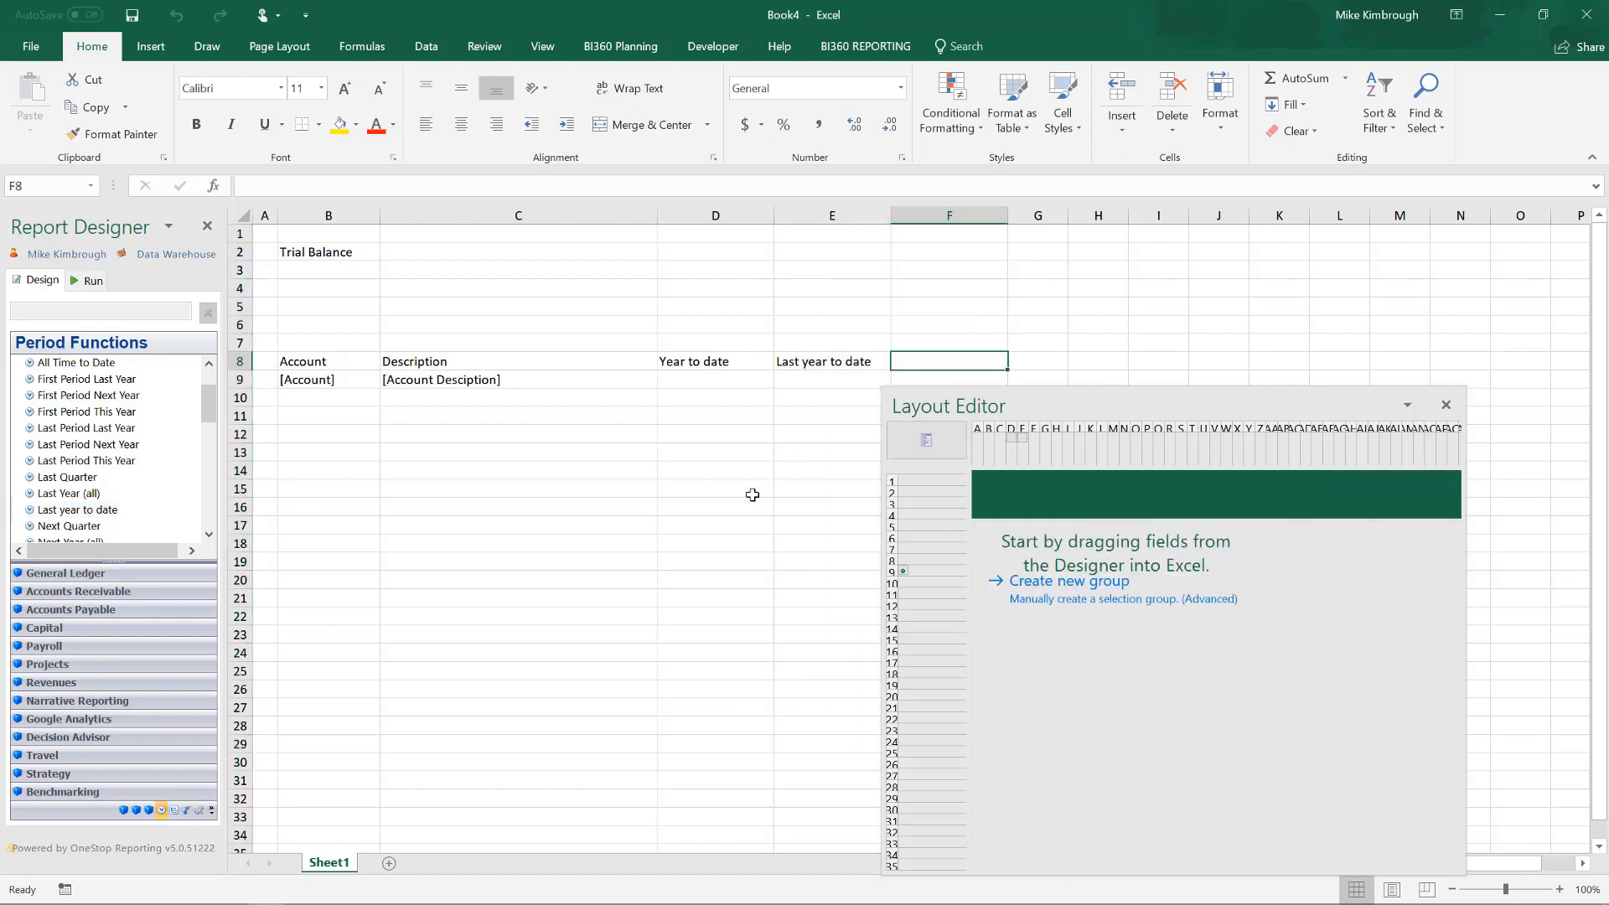
pyautogui.write('Va')
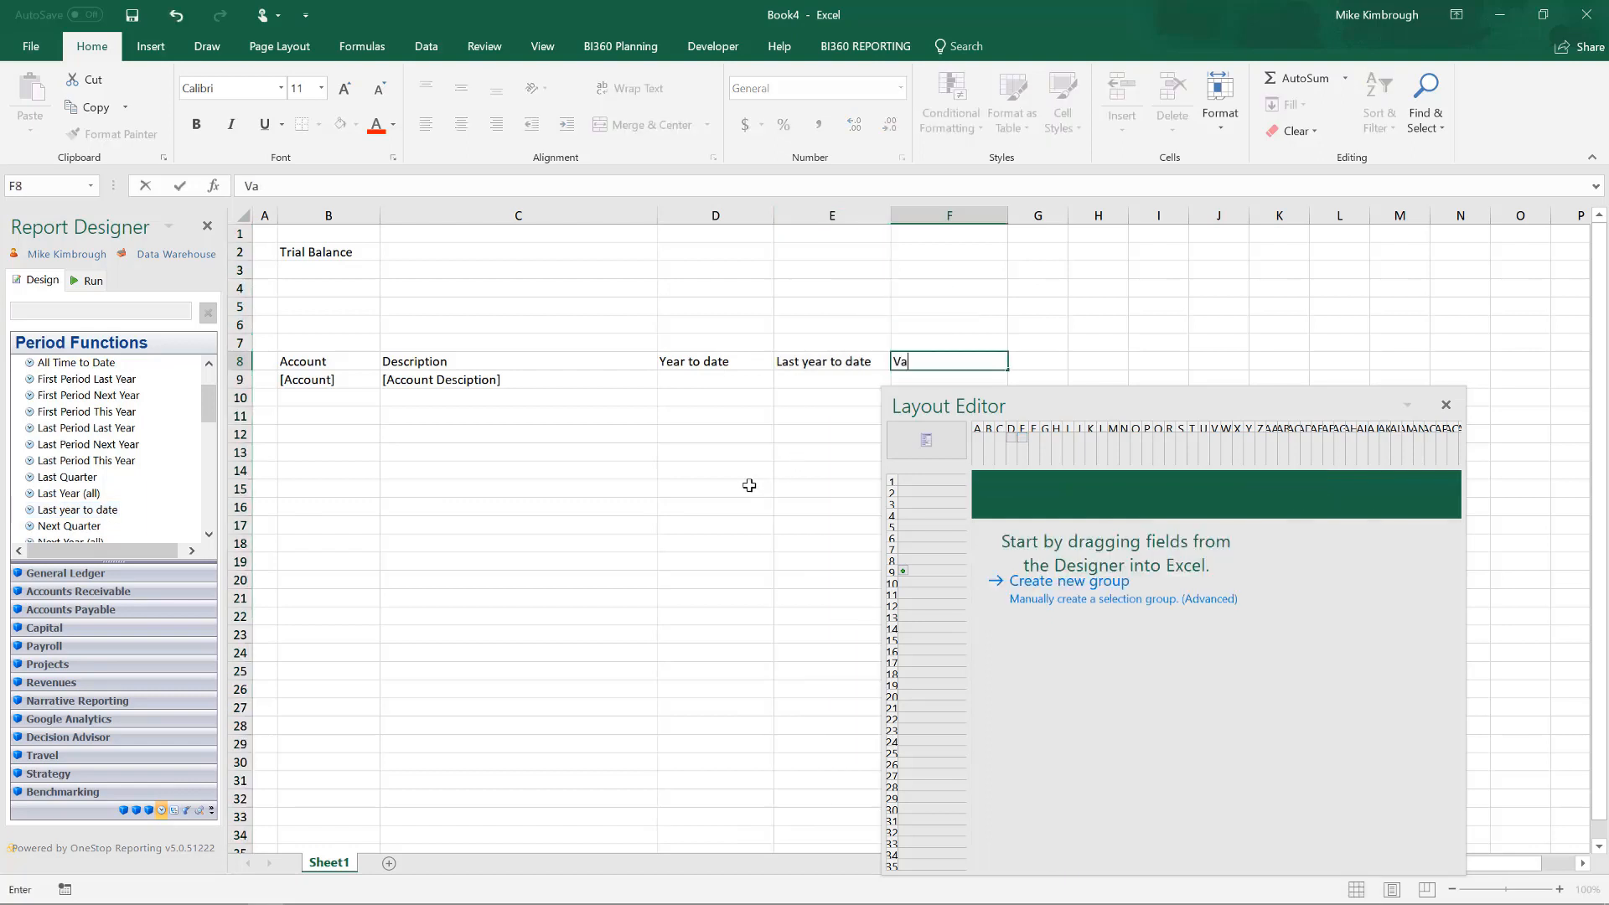
pyautogui.write('riance')
# Place the General Ledger field Annual Amount in D9 and E9 and move the Layout Editor clear of the columns.
pyautogui.click(719, 385)
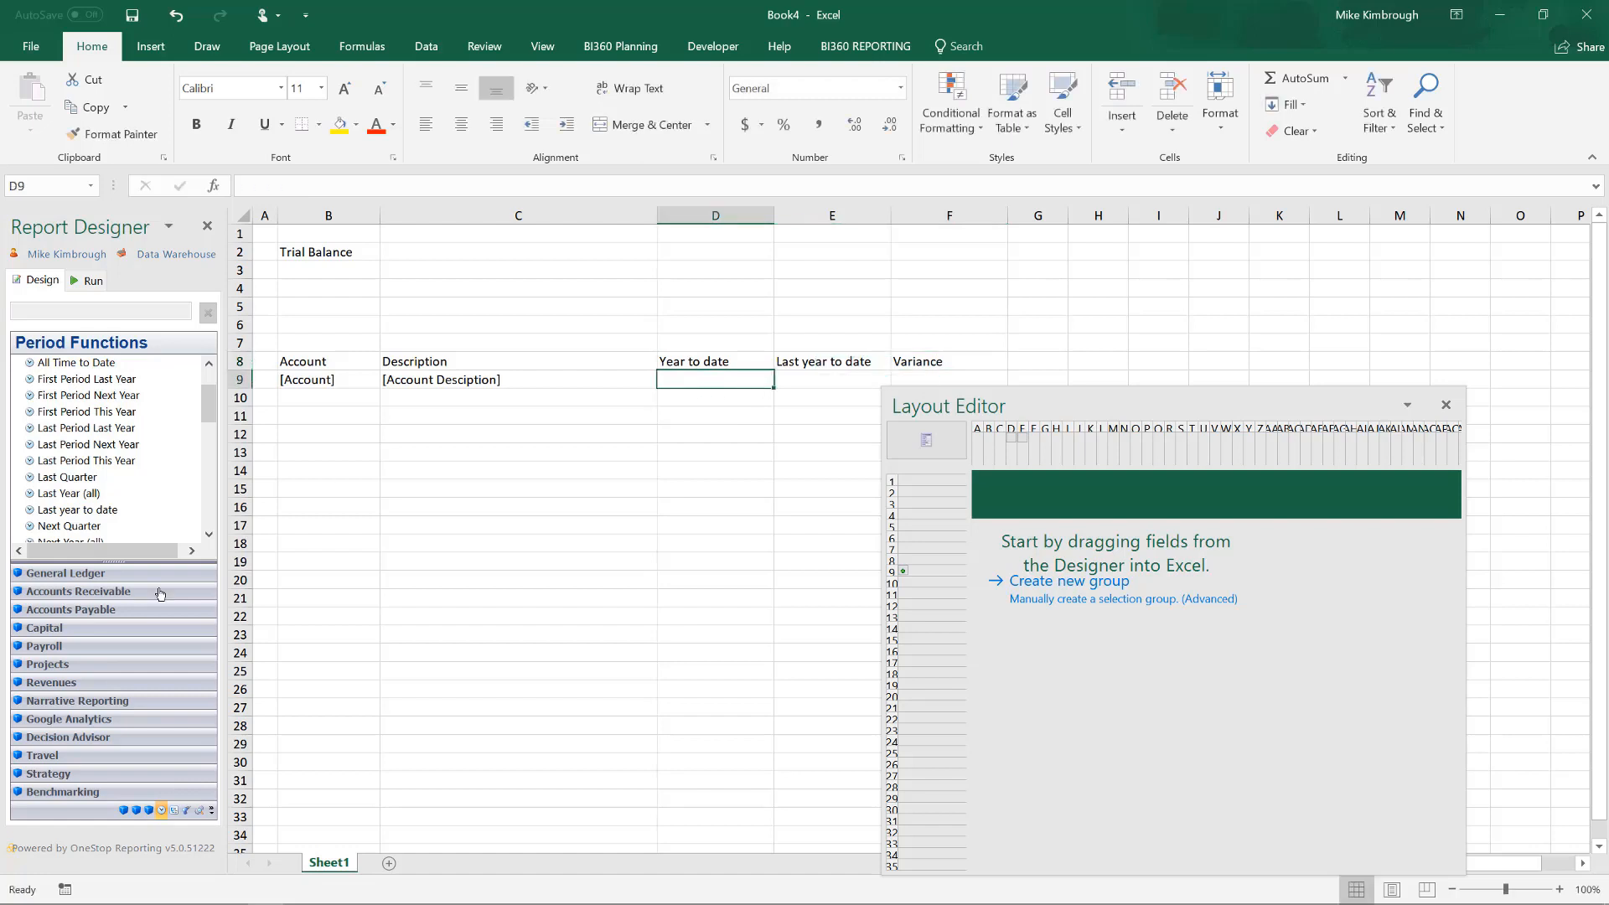
pyautogui.click(92, 576)
pyautogui.click(31, 363)
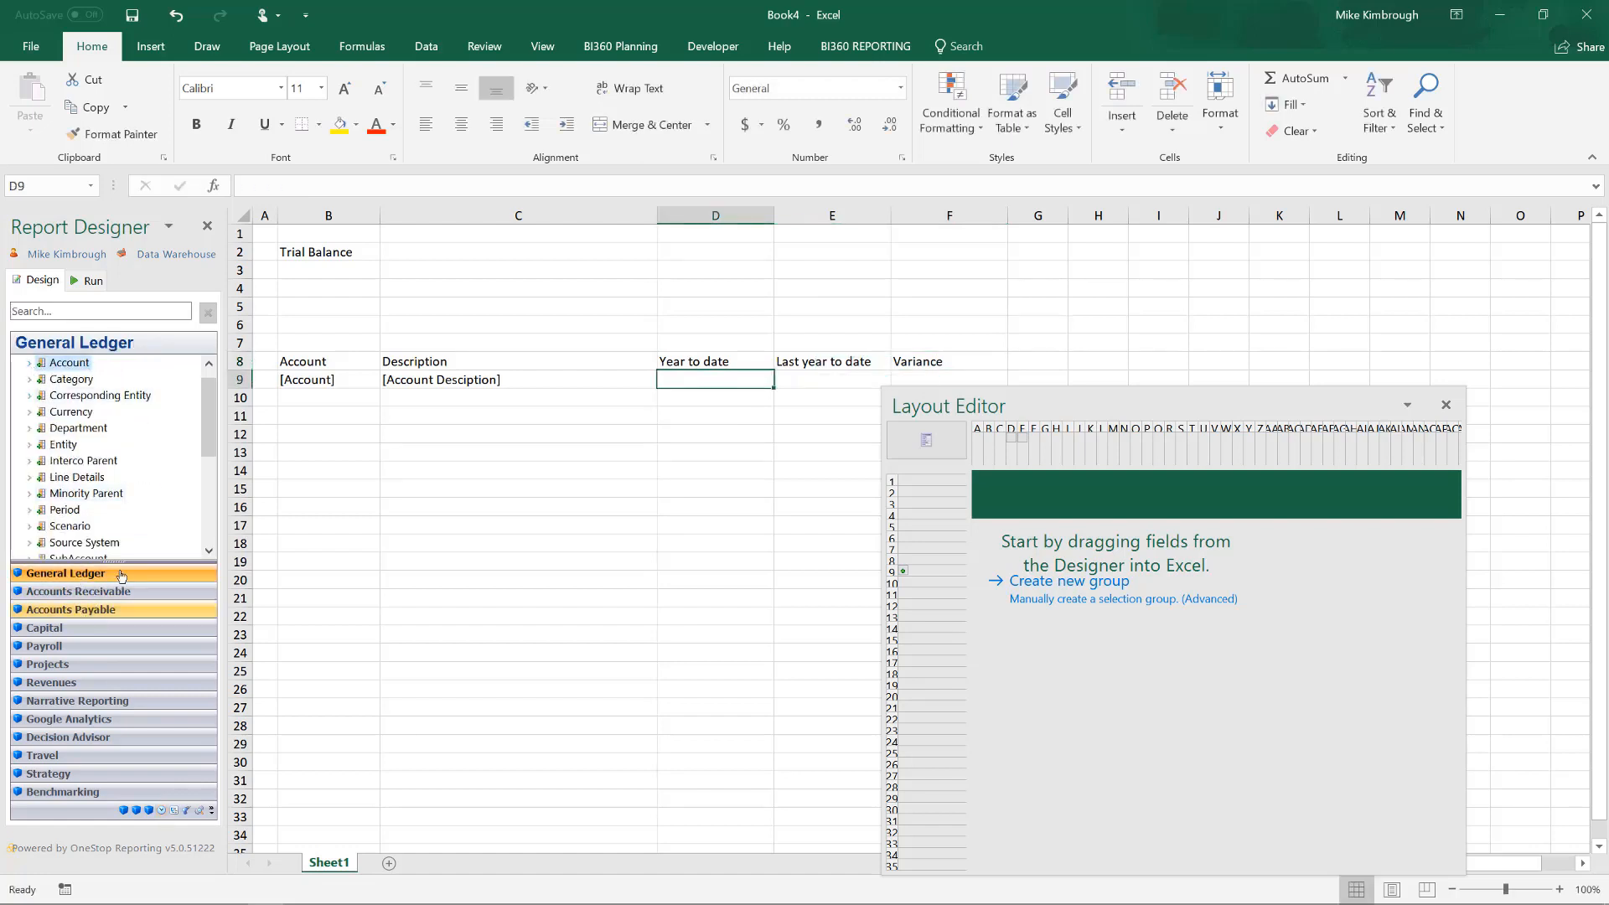
pyautogui.moveTo(203, 429); pyautogui.dragTo(206, 512)
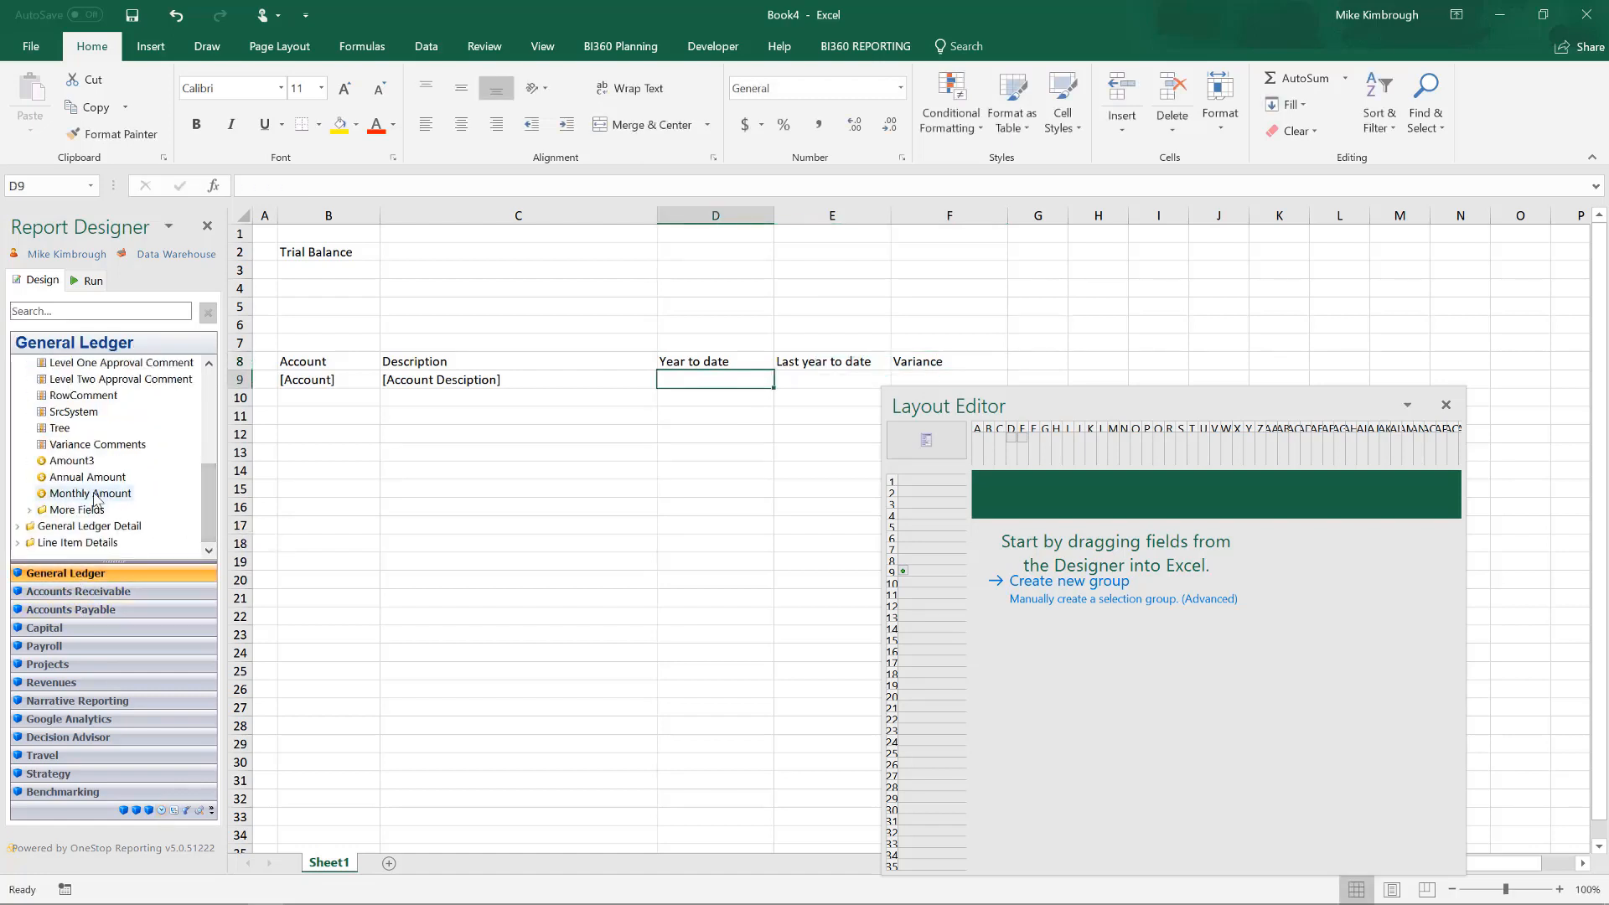
pyautogui.moveTo(92, 478); pyautogui.dragTo(891, 387)
pyautogui.moveTo(1109, 402); pyautogui.dragTo(1254, 445)
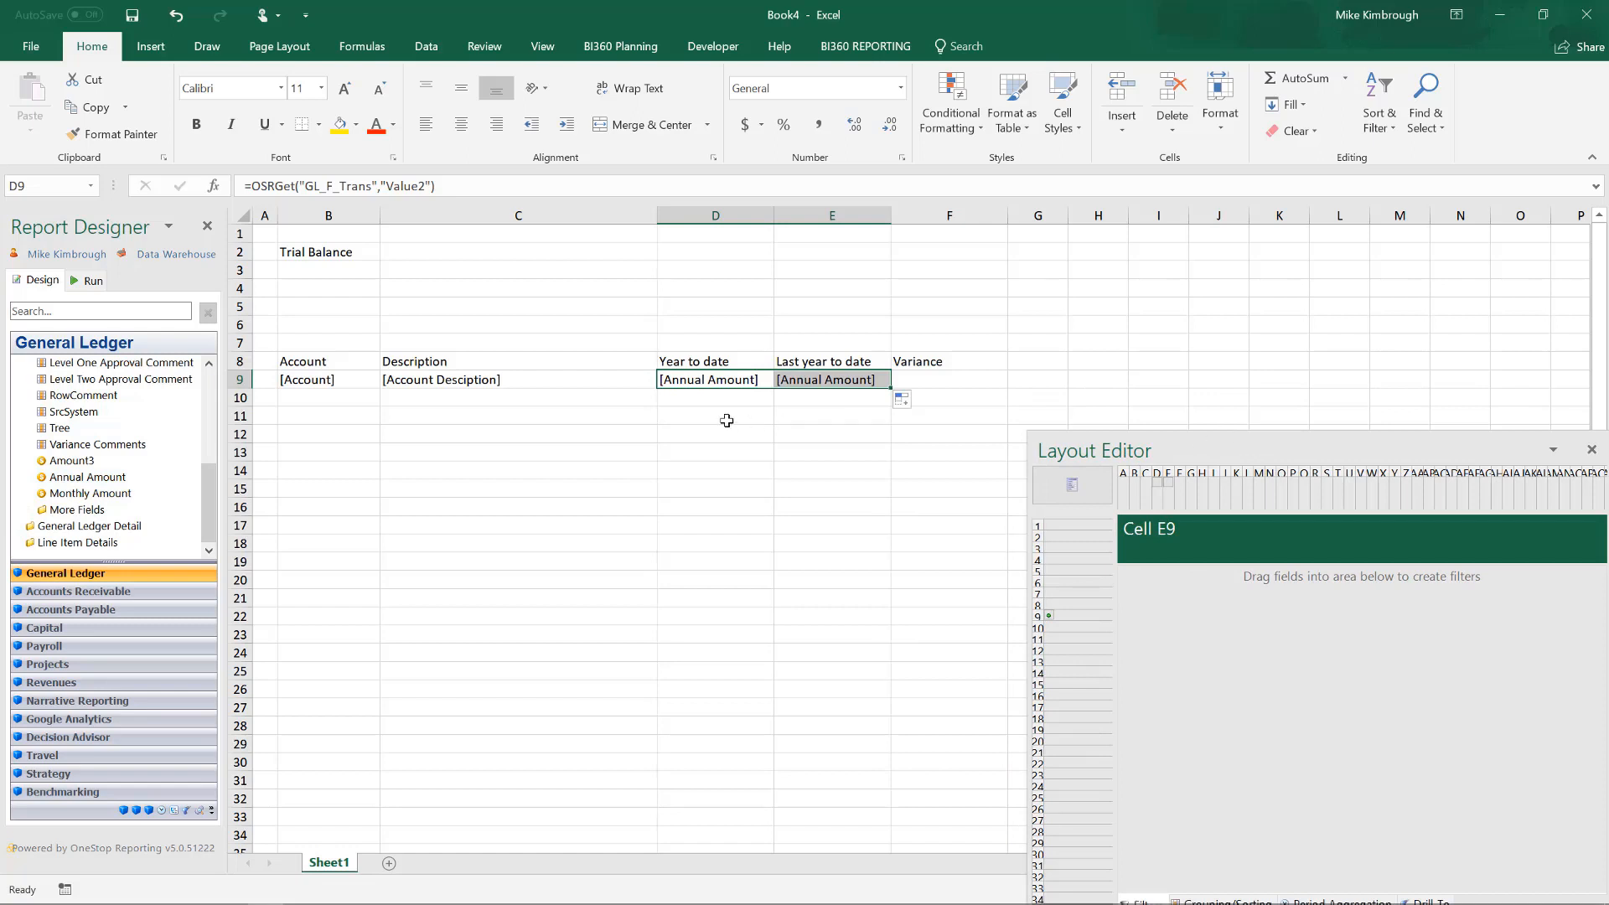
# Enter the variance formula =D9-E9 in cell F9.
pyautogui.click(933, 387)
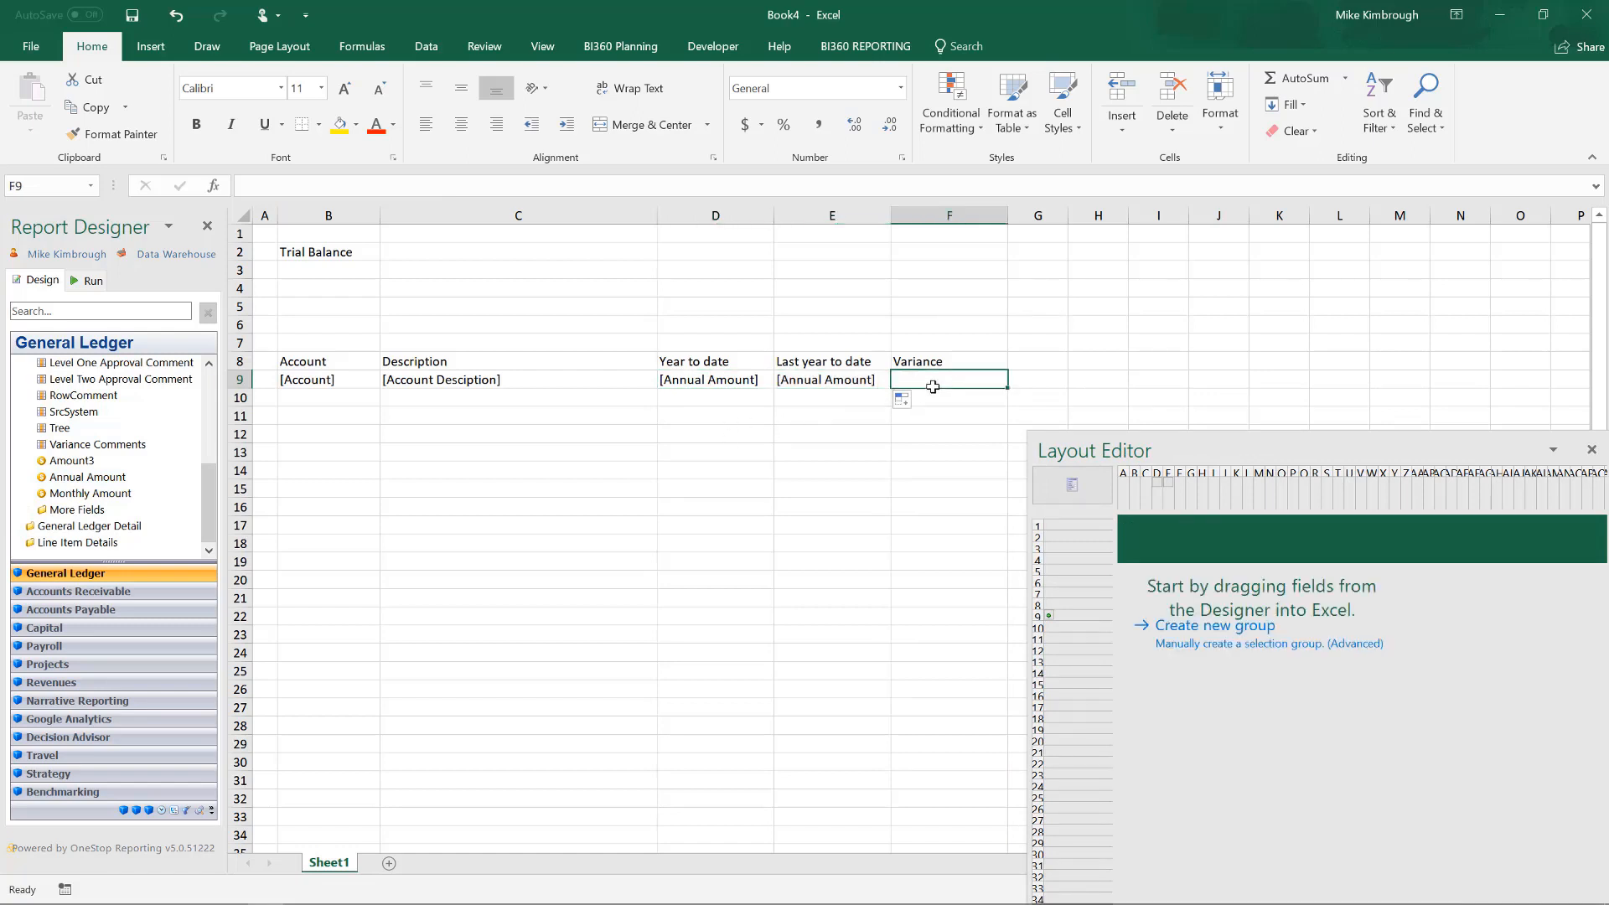
pyautogui.write('=')
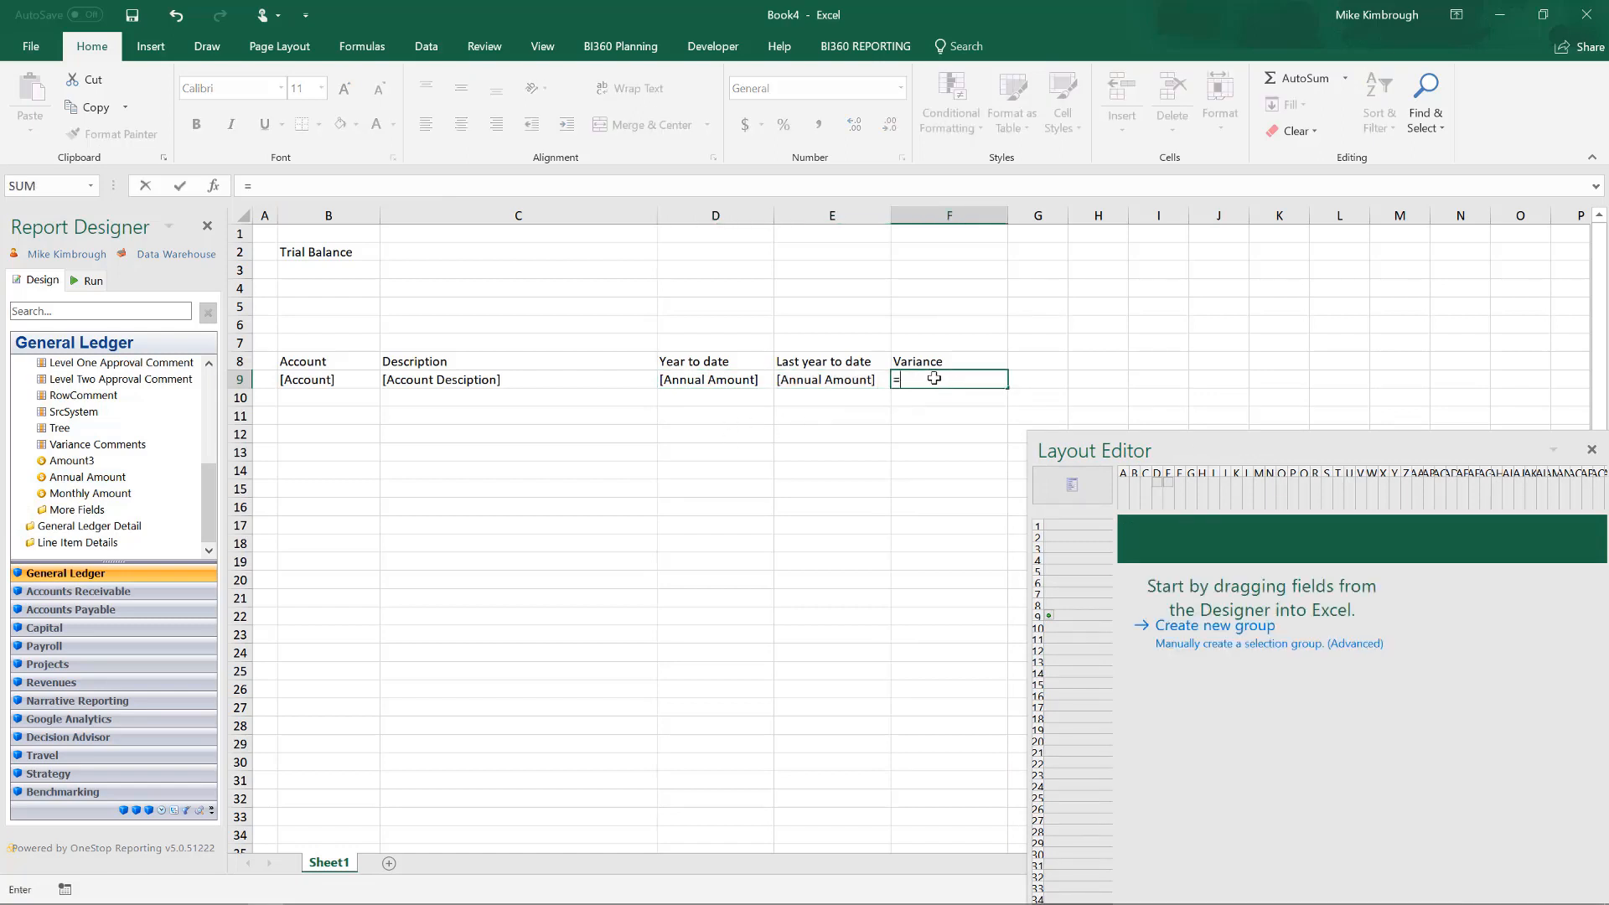
pyautogui.click(690, 379)
pyautogui.write('-')
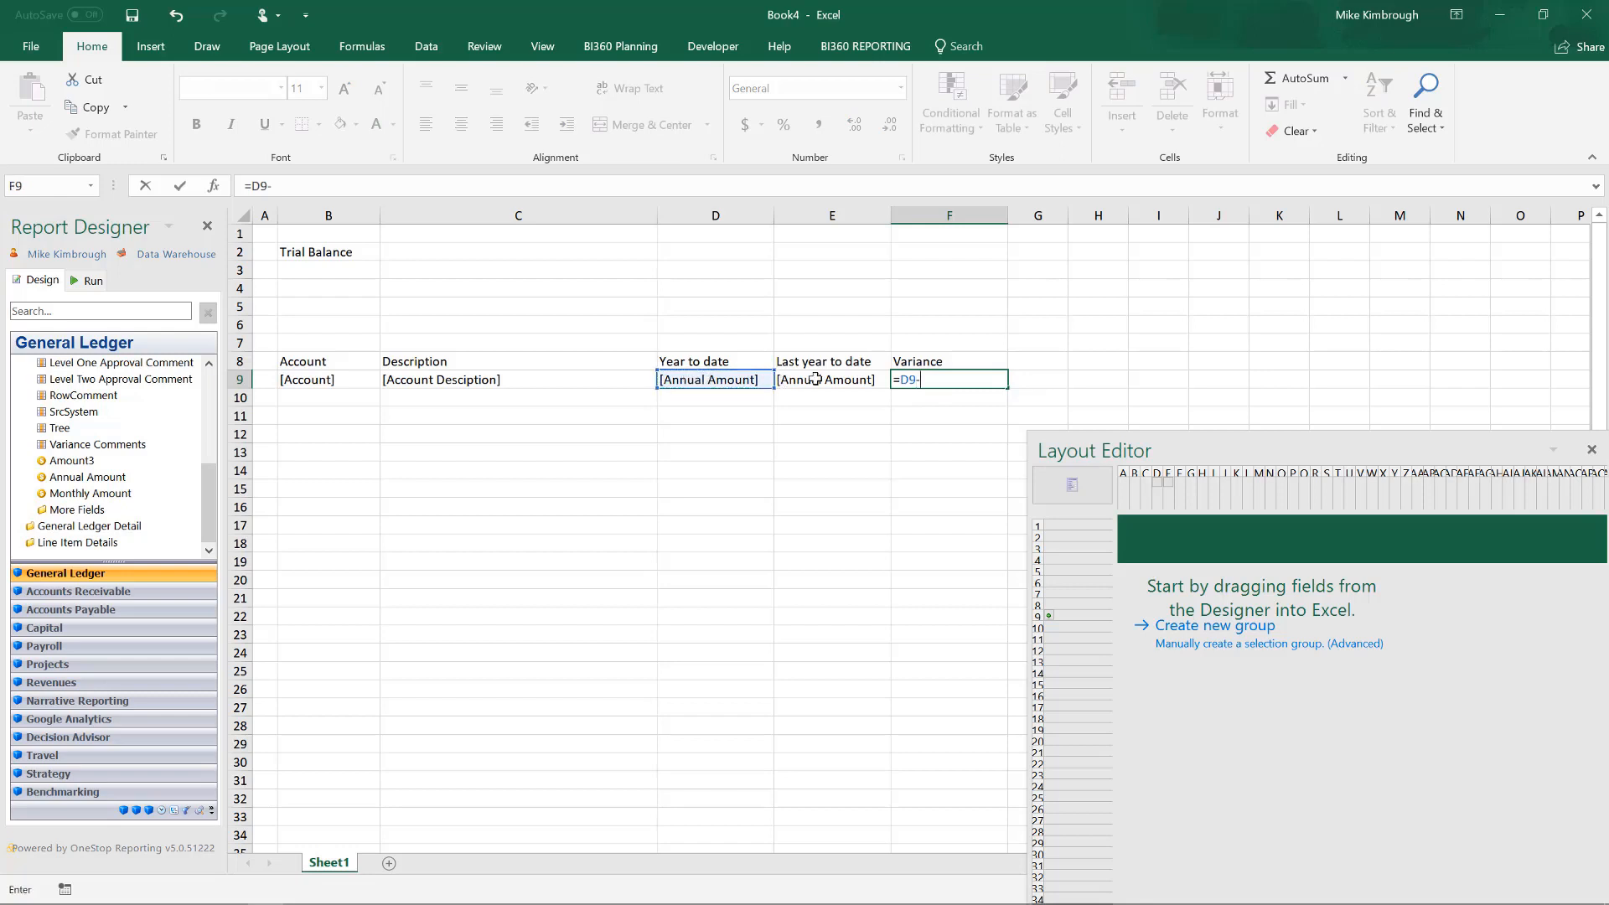
pyautogui.click(813, 380)
pyautogui.press('Return')
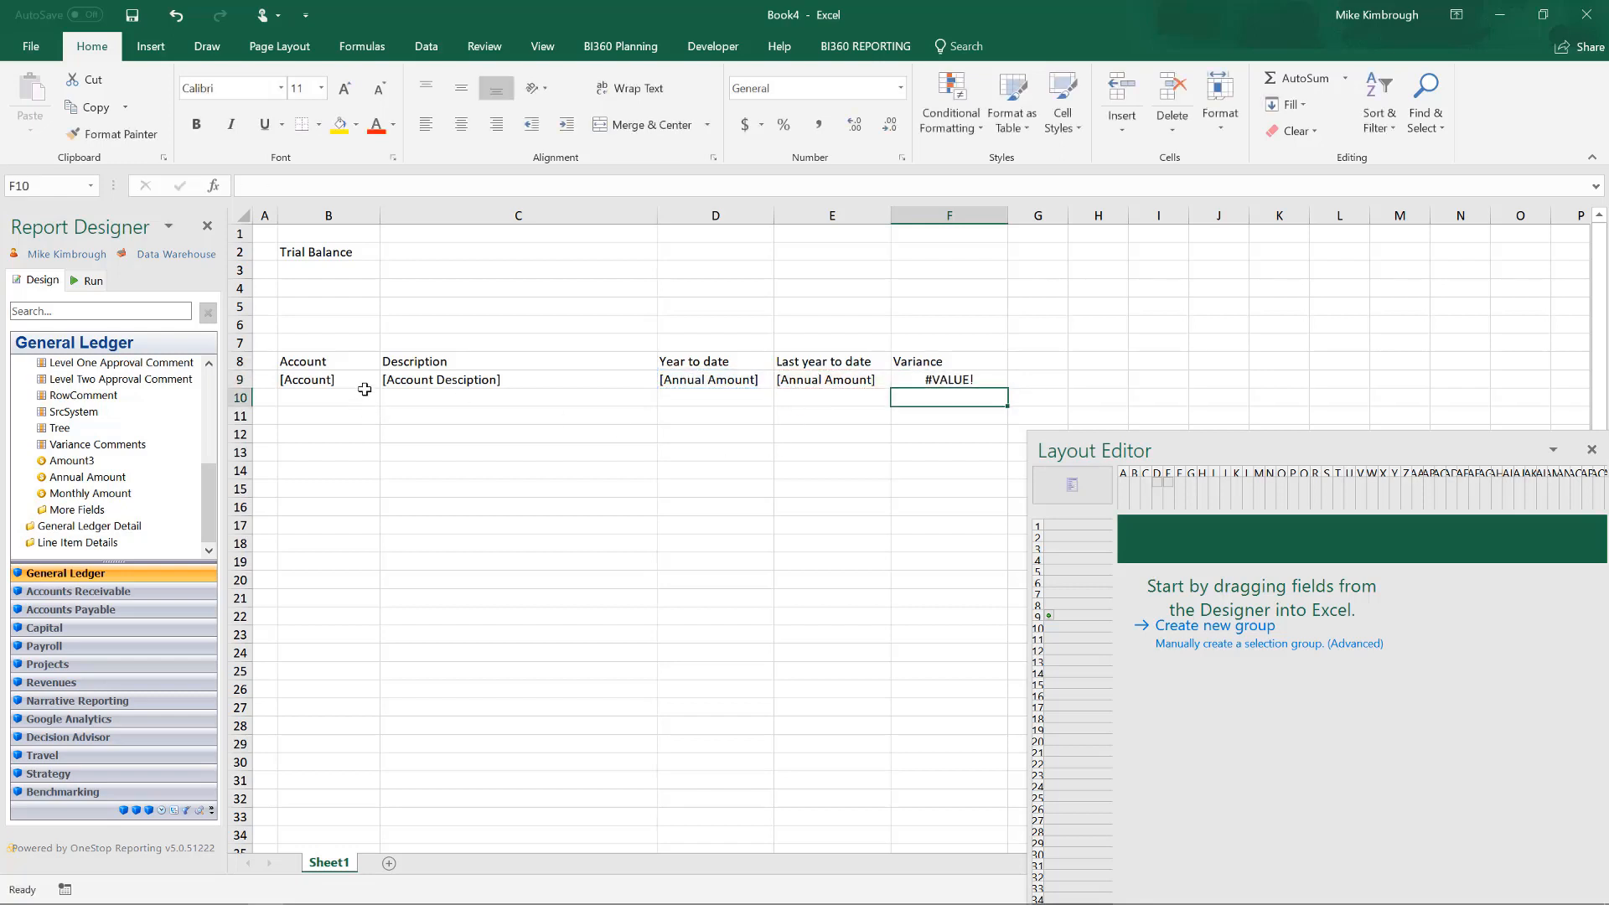
# Add a "Total" row in row 10 with the OneStop SUM for D9 filled across D10:F10, and close the Layout Editor.
pyautogui.click(365, 391)
pyautogui.write('Total')
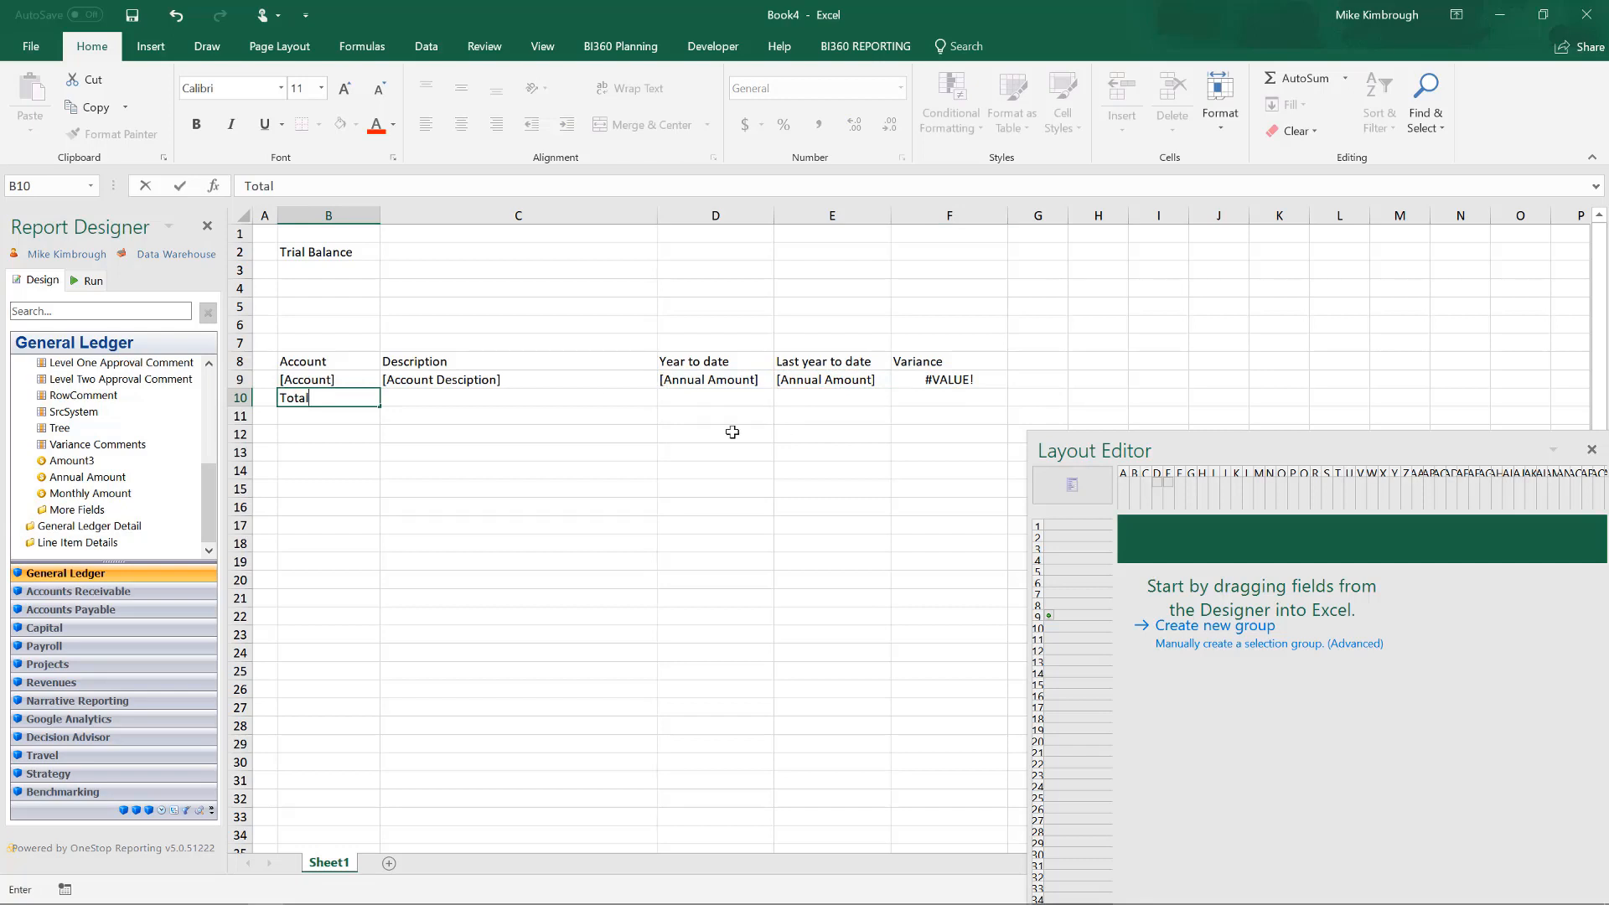
pyautogui.click(725, 397)
pyautogui.rightClick(724, 397)
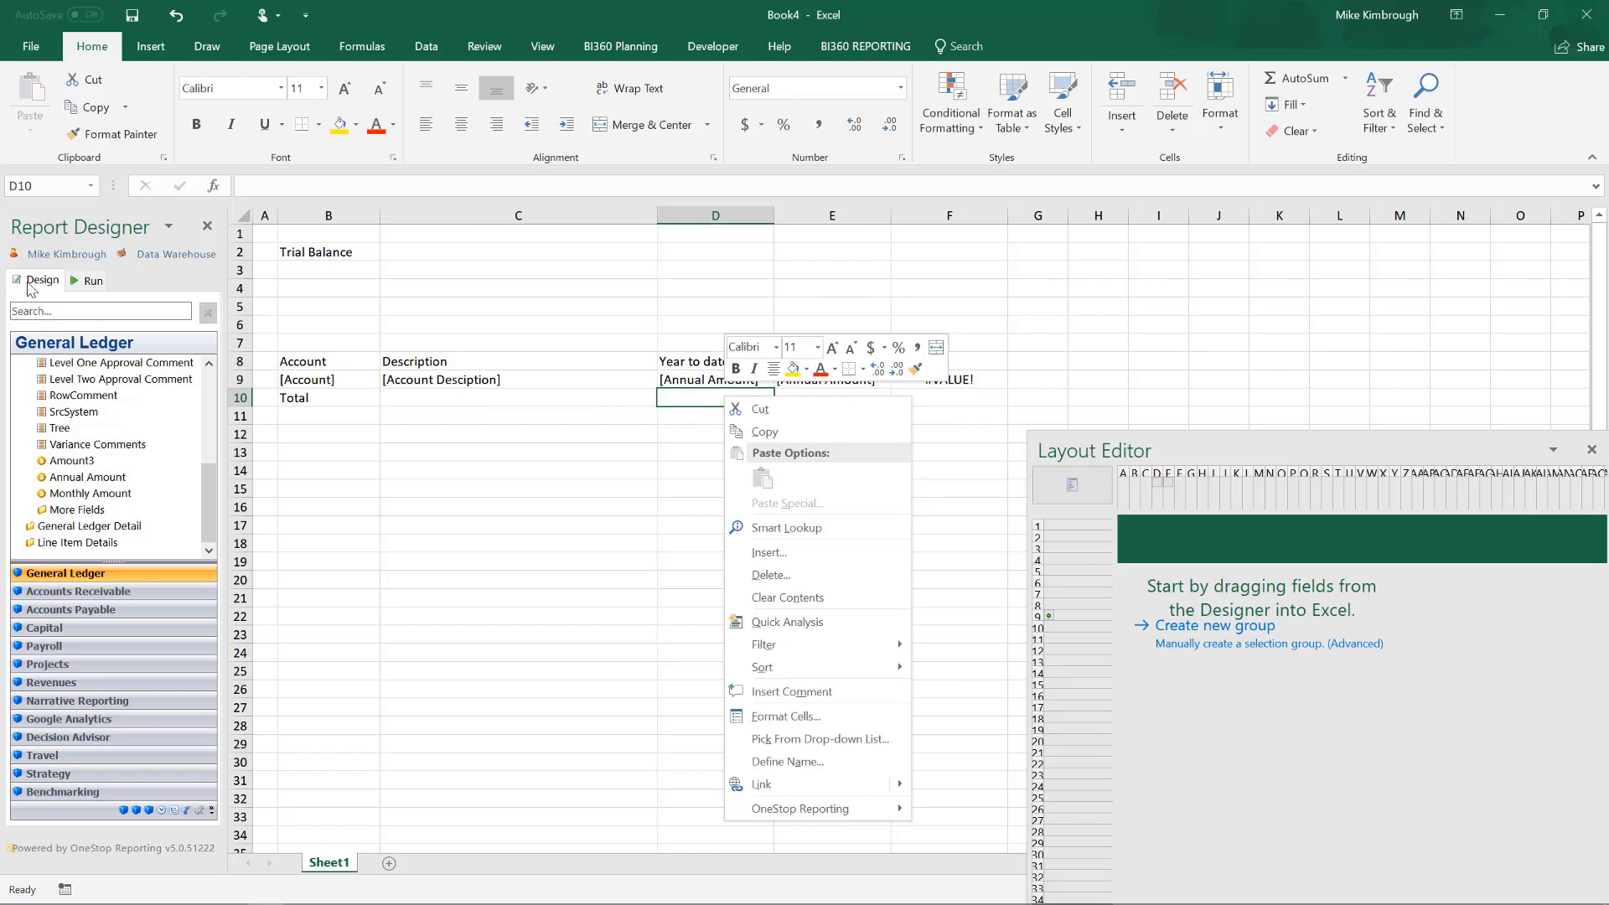
pyautogui.moveTo(777, 814)
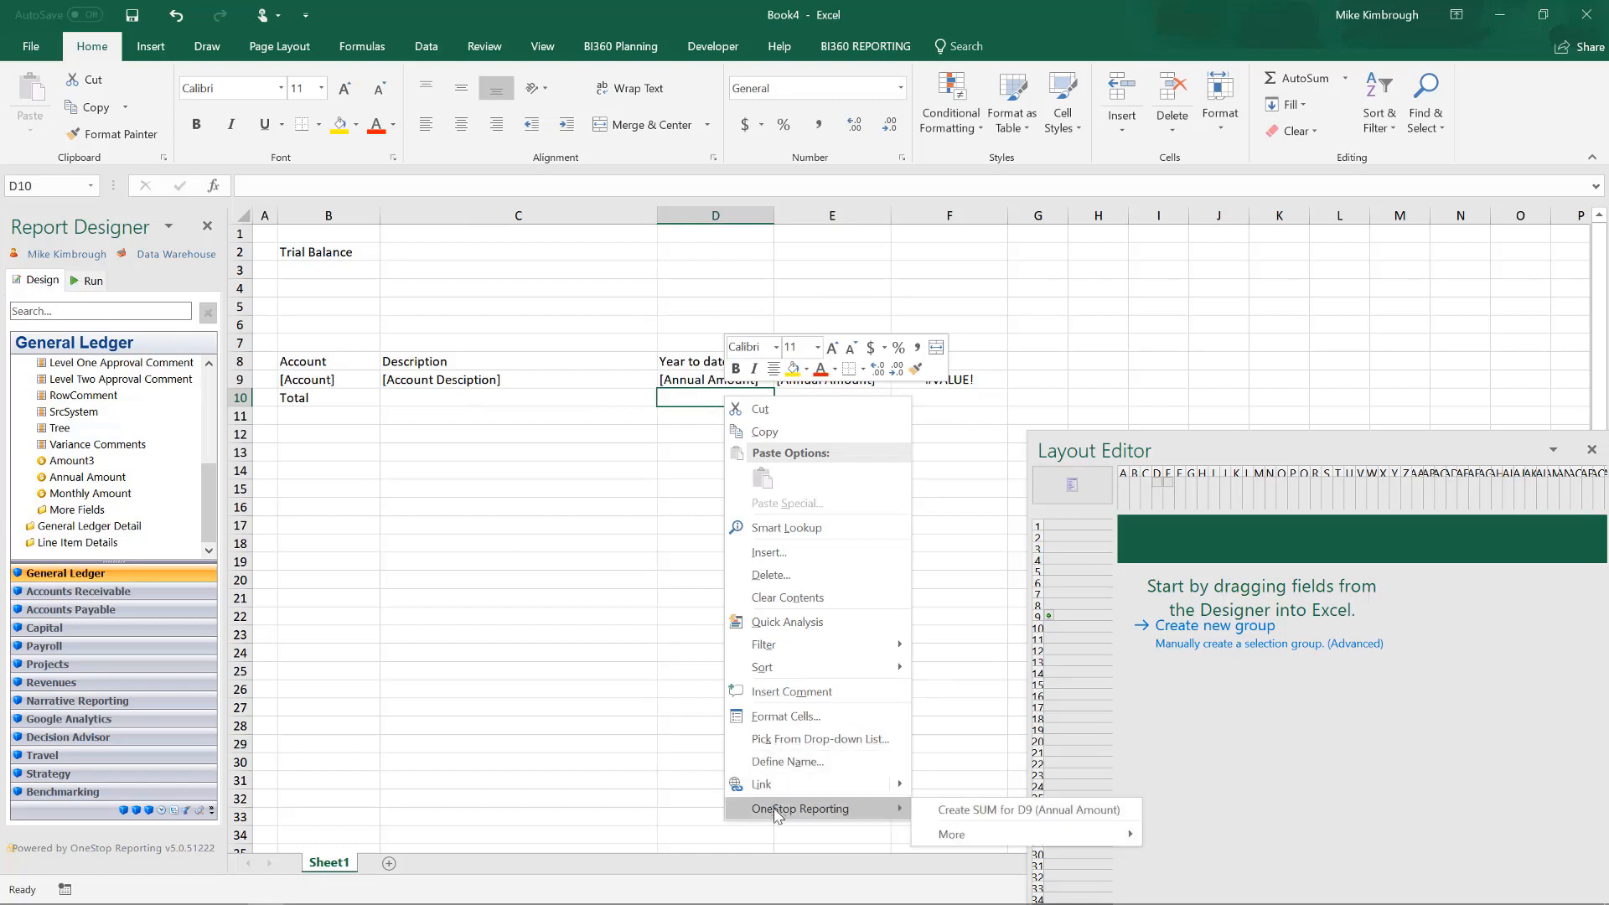
pyautogui.moveTo(948, 837)
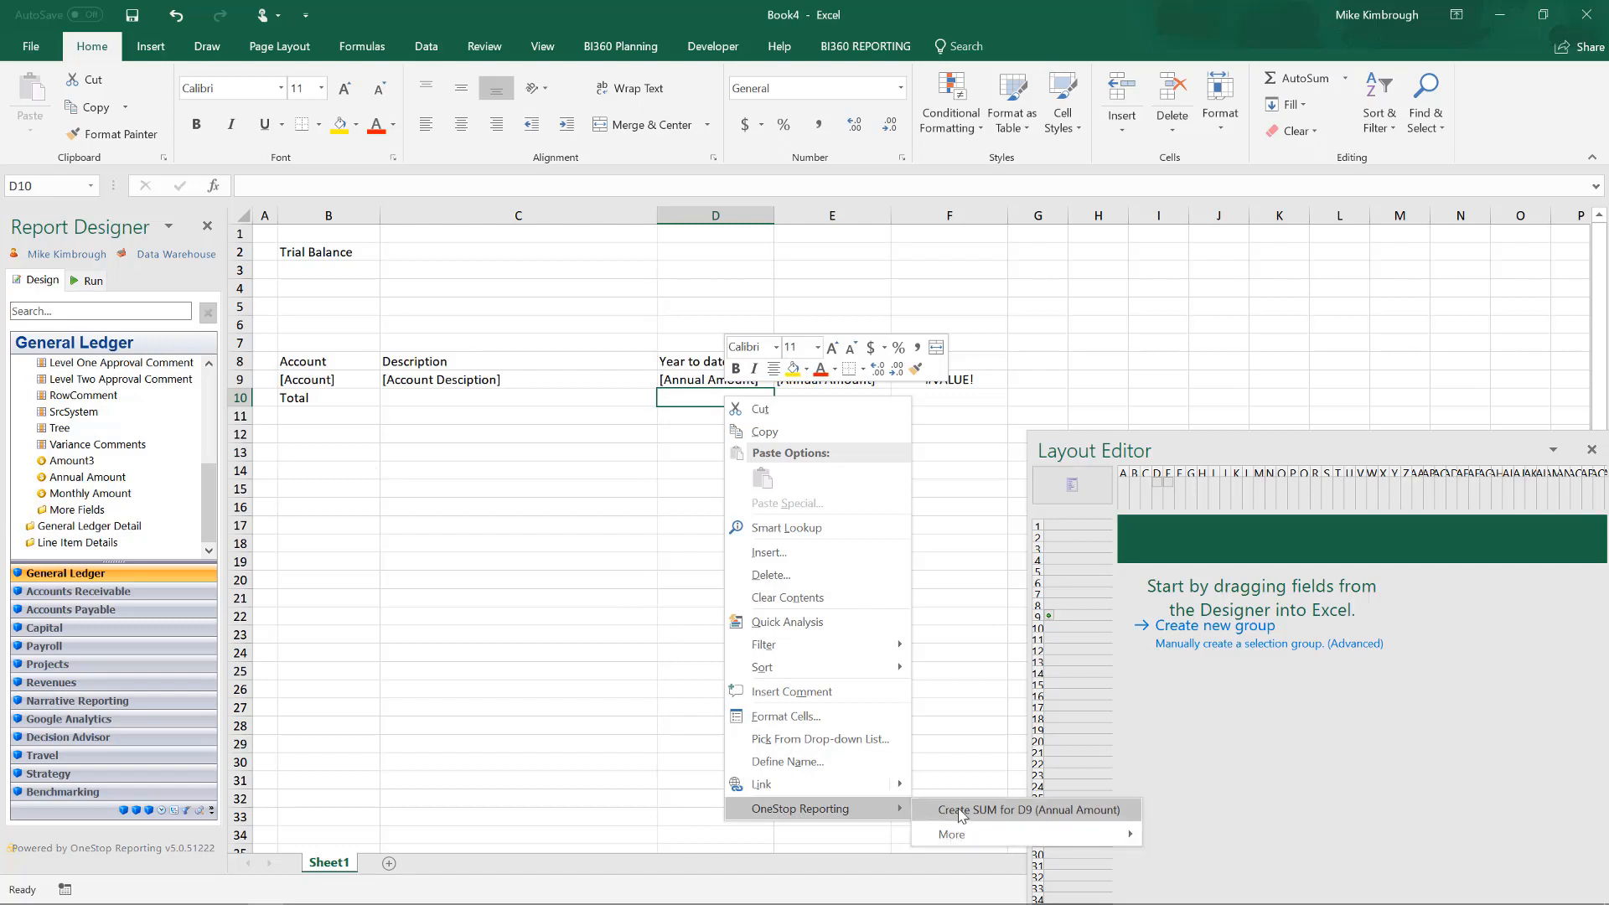
pyautogui.click(964, 811)
pyautogui.moveTo(778, 404); pyautogui.dragTo(943, 406)
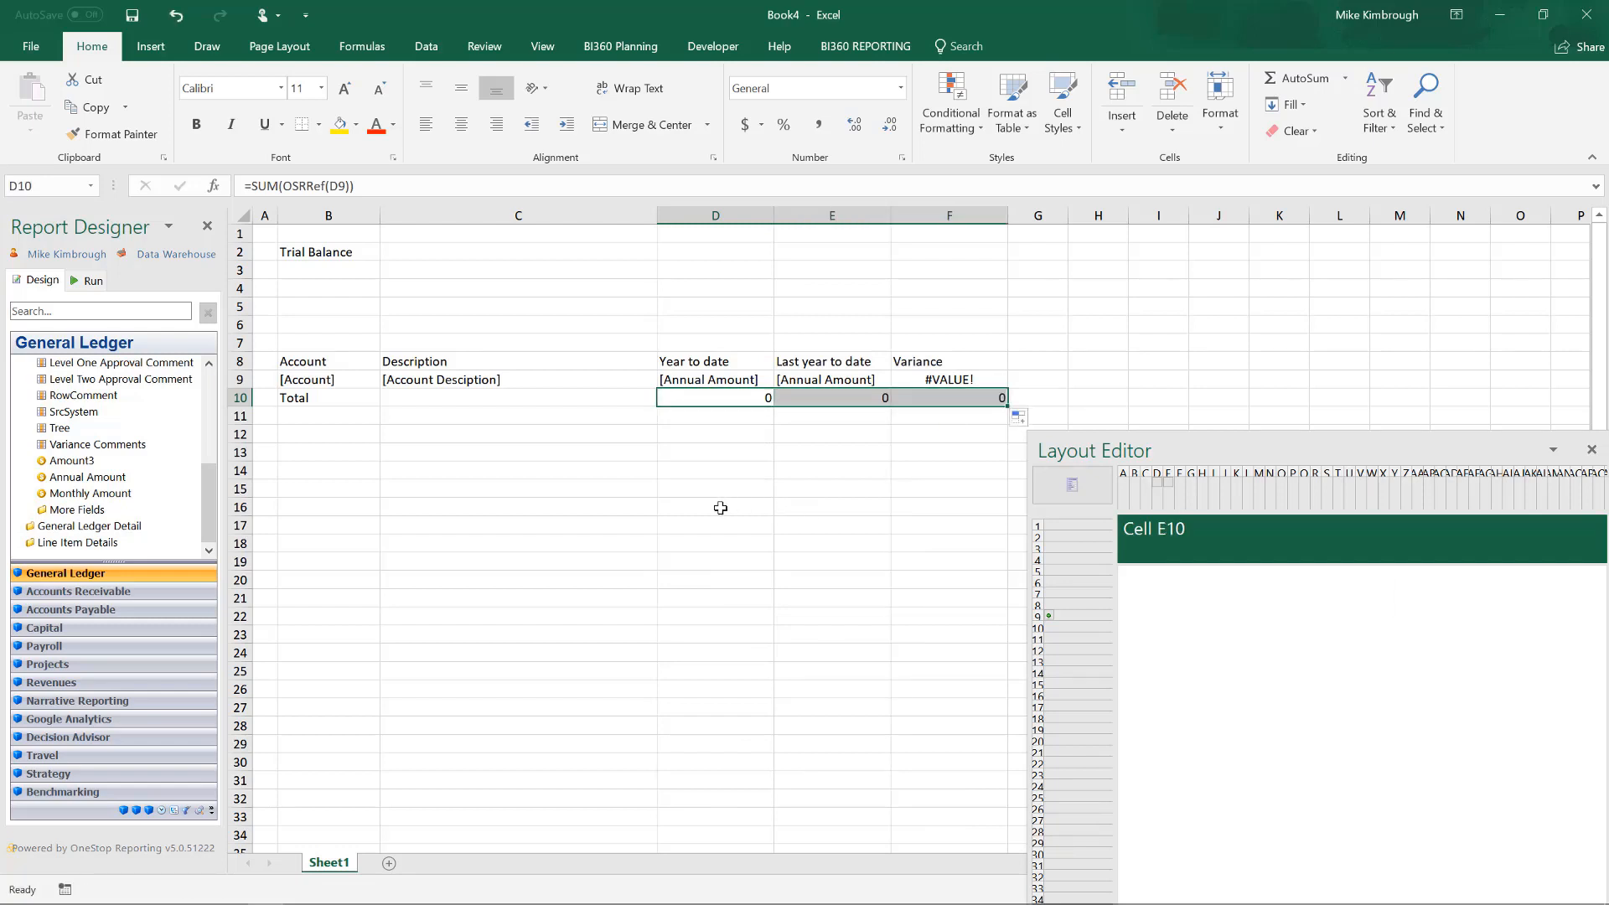
pyautogui.click(1590, 451)
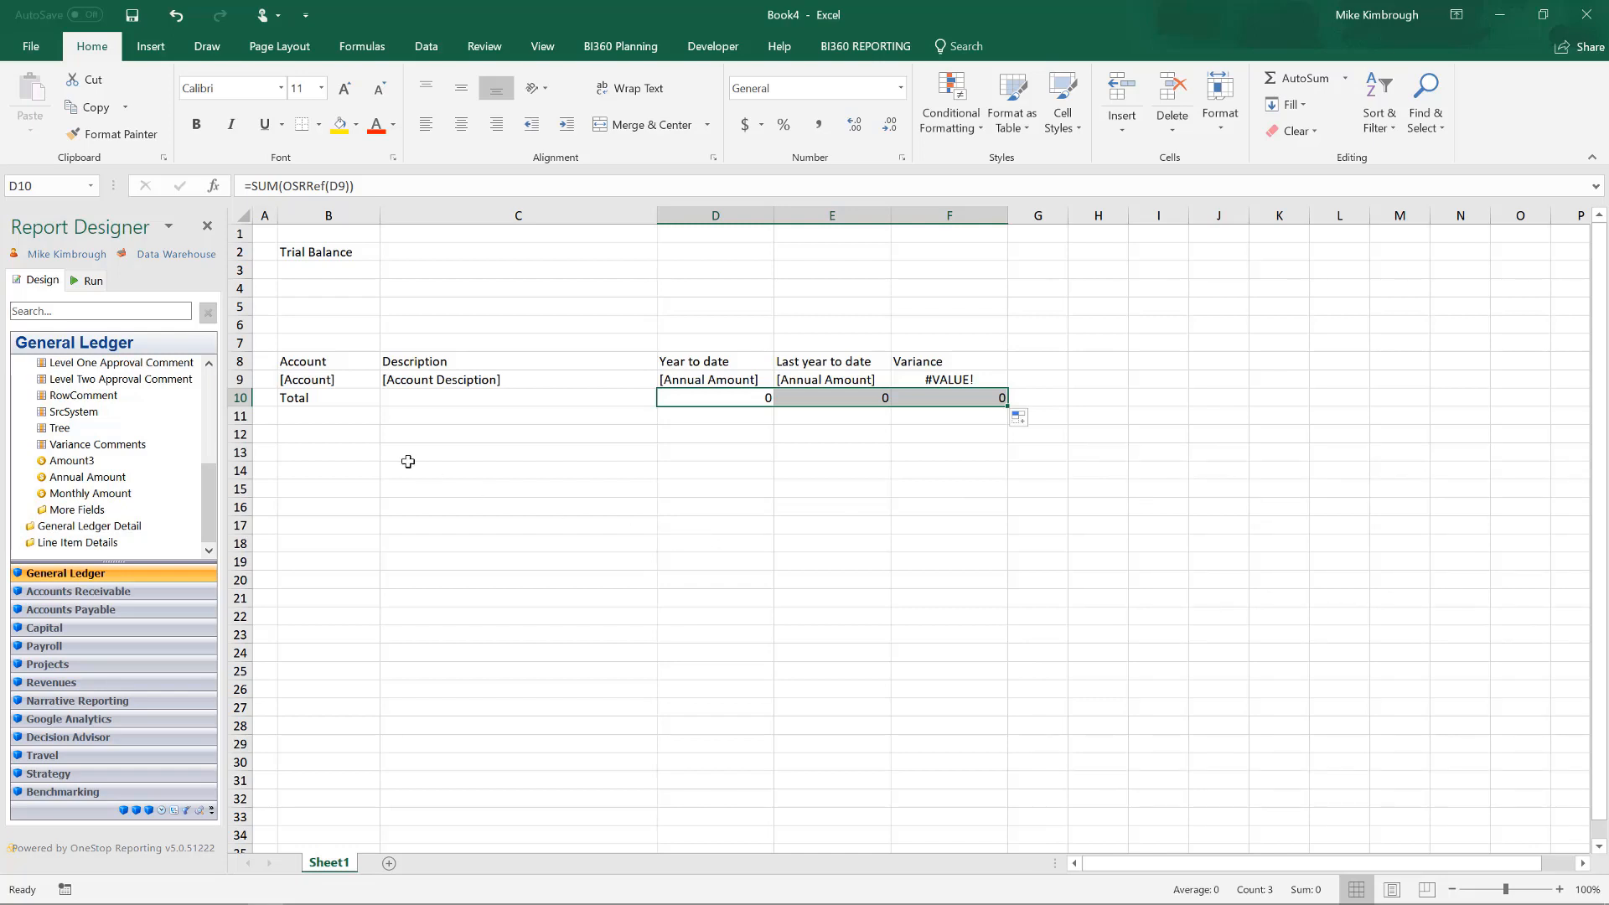
# Format the Trial Balance title in B2 as bold with font size 18.
pyautogui.click(335, 250)
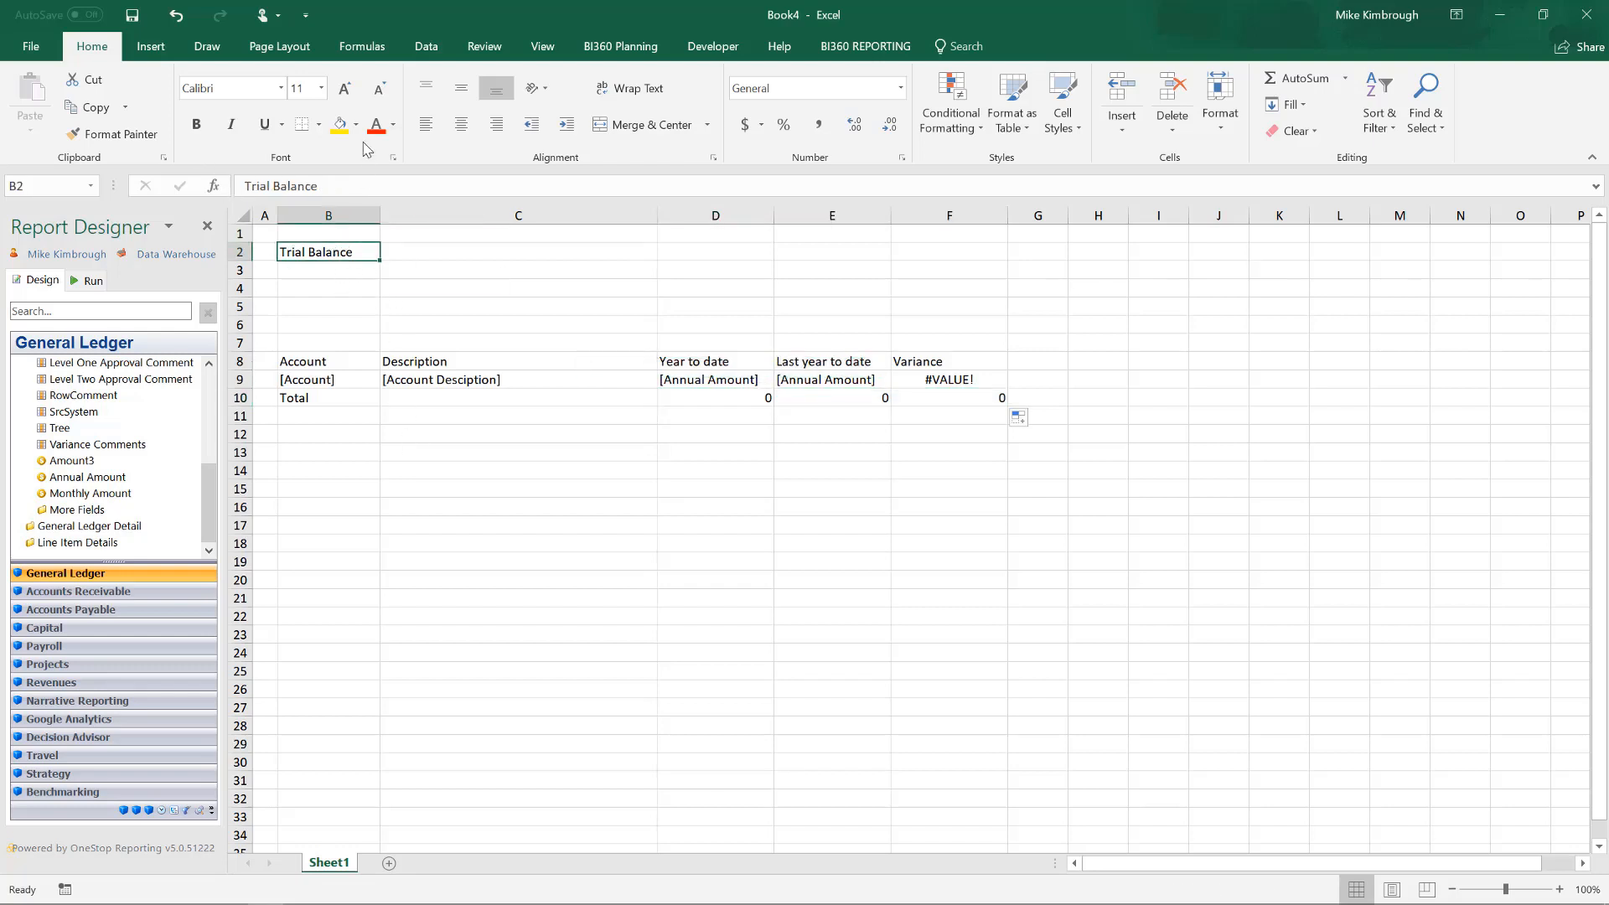
pyautogui.click(344, 92)
pyautogui.click(344, 92)
pyautogui.click(344, 92)
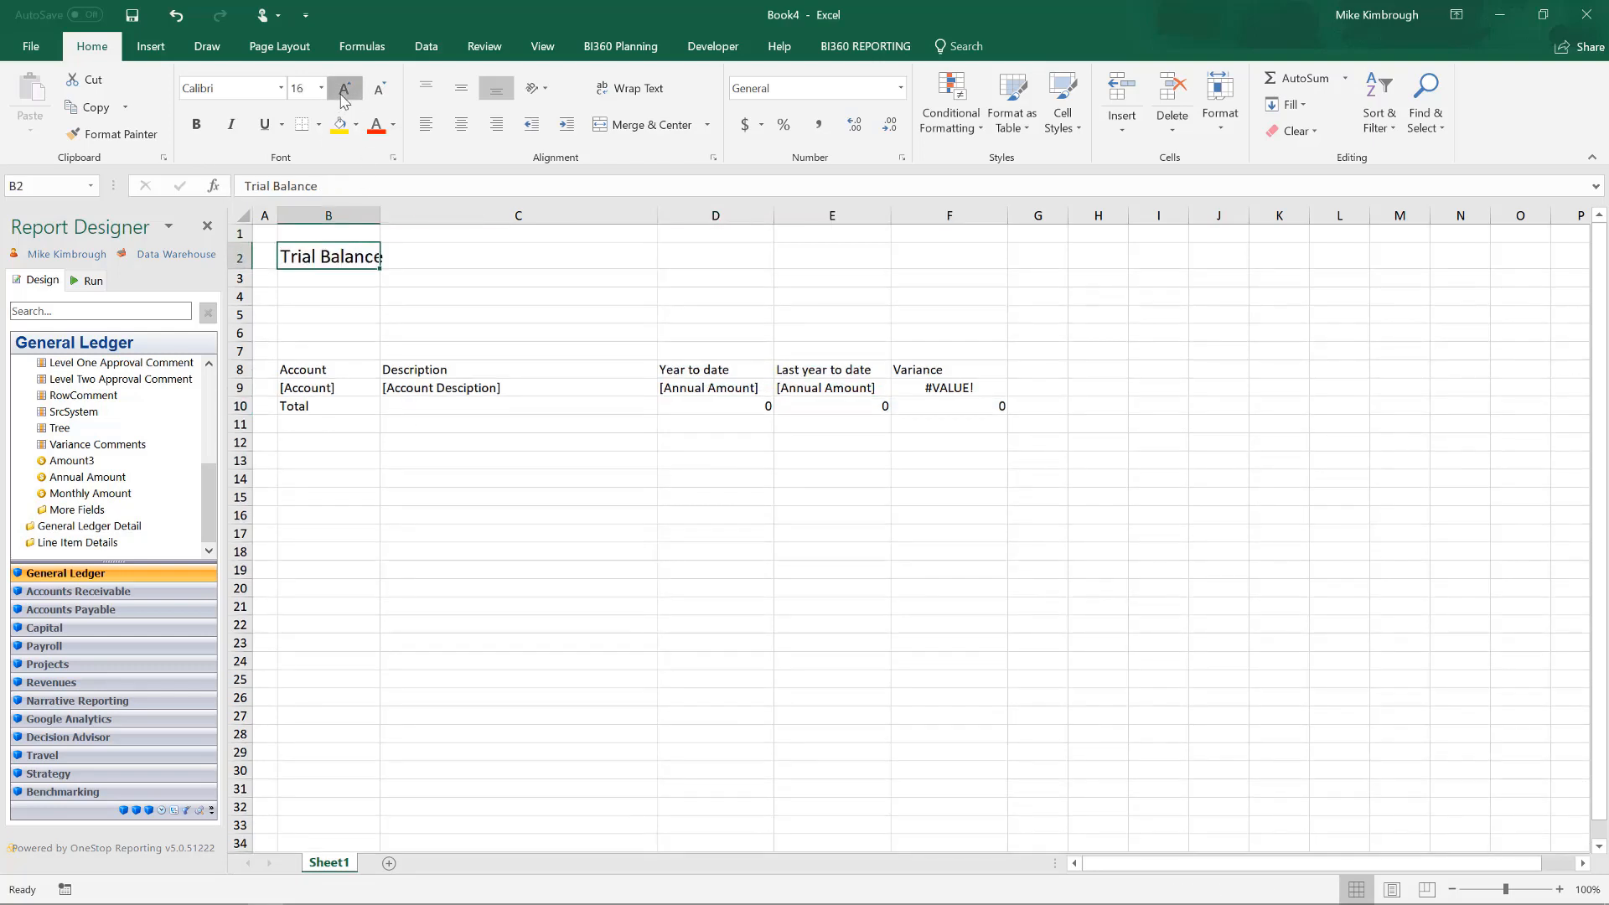
pyautogui.click(344, 92)
pyautogui.click(196, 124)
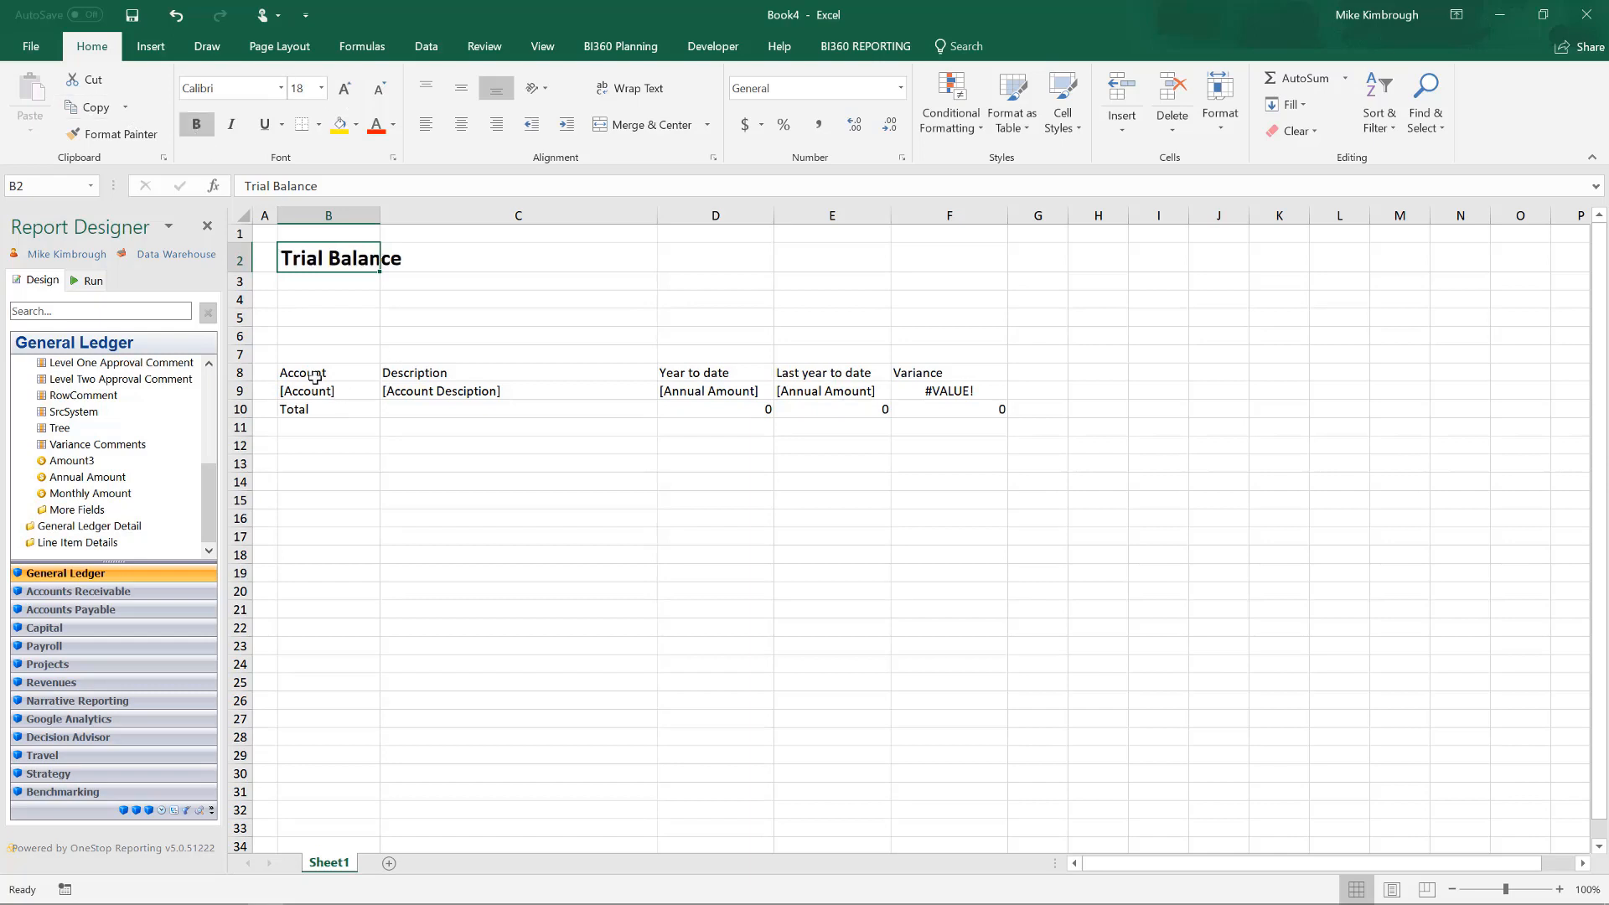
# Format the column headings in B8:F8 as bold white text on a dark blue fill.
pyautogui.moveTo(315, 377); pyautogui.dragTo(989, 377)
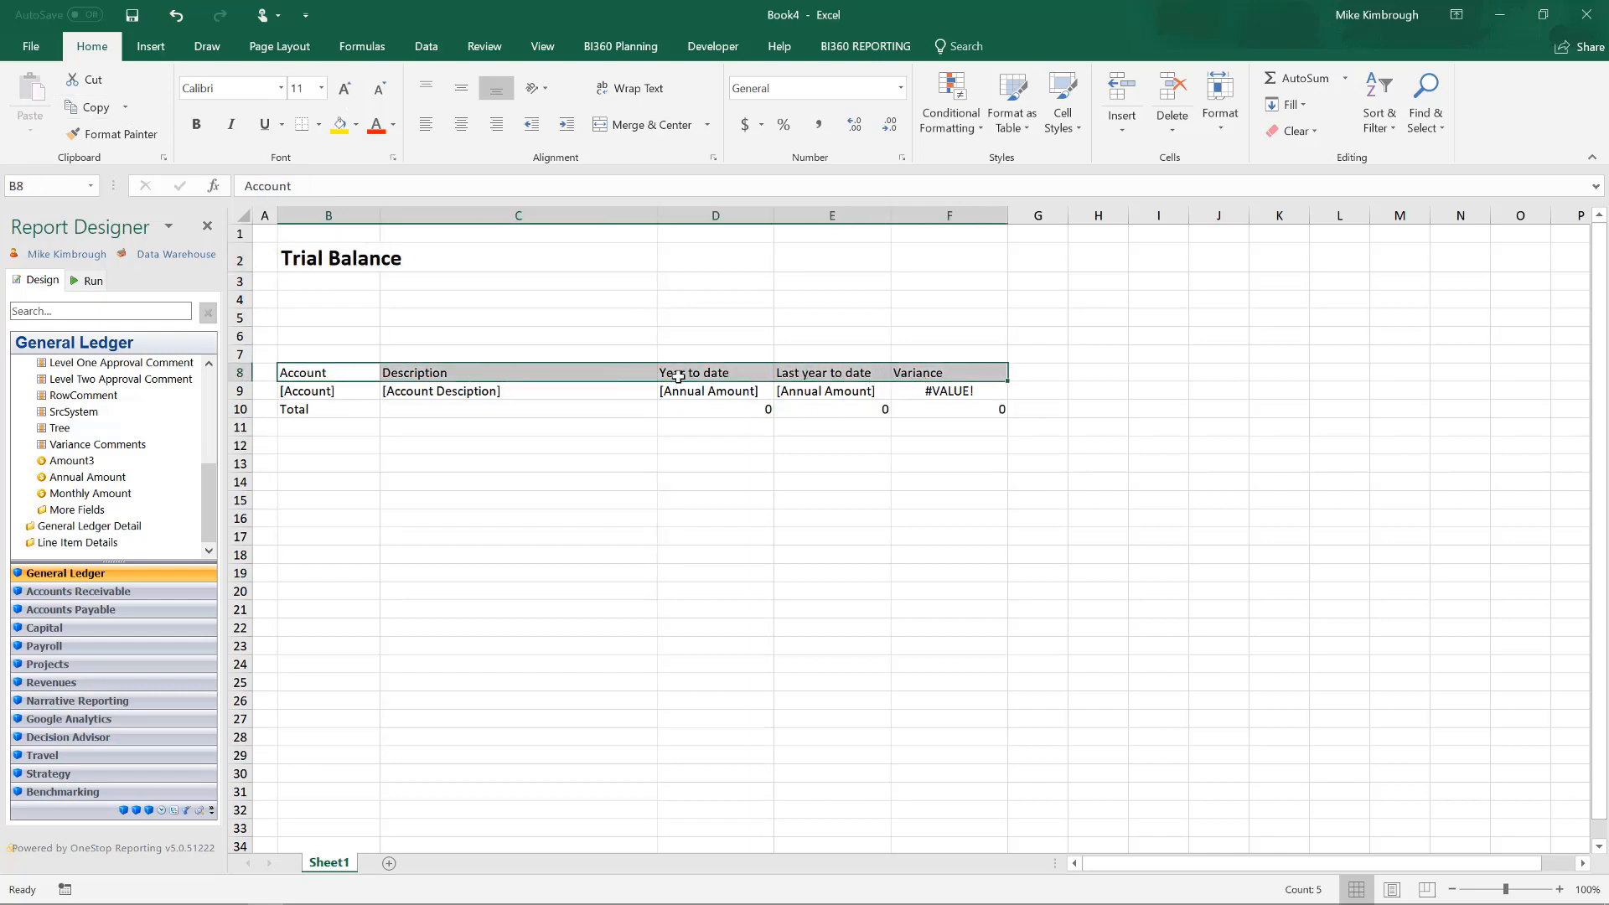
pyautogui.click(196, 124)
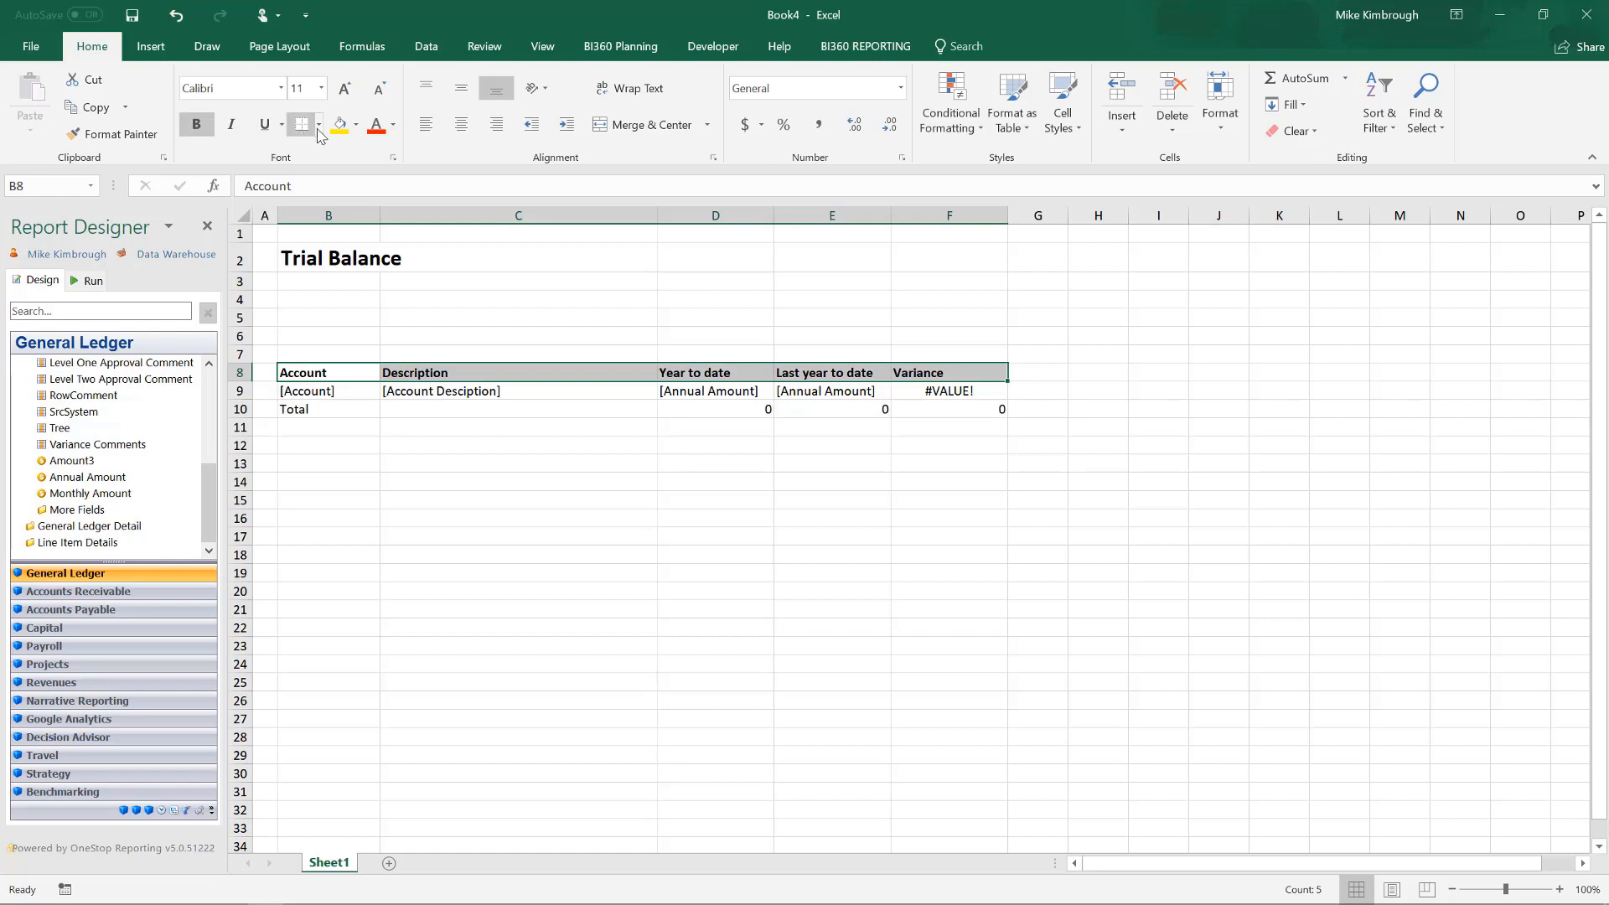
pyautogui.click(356, 124)
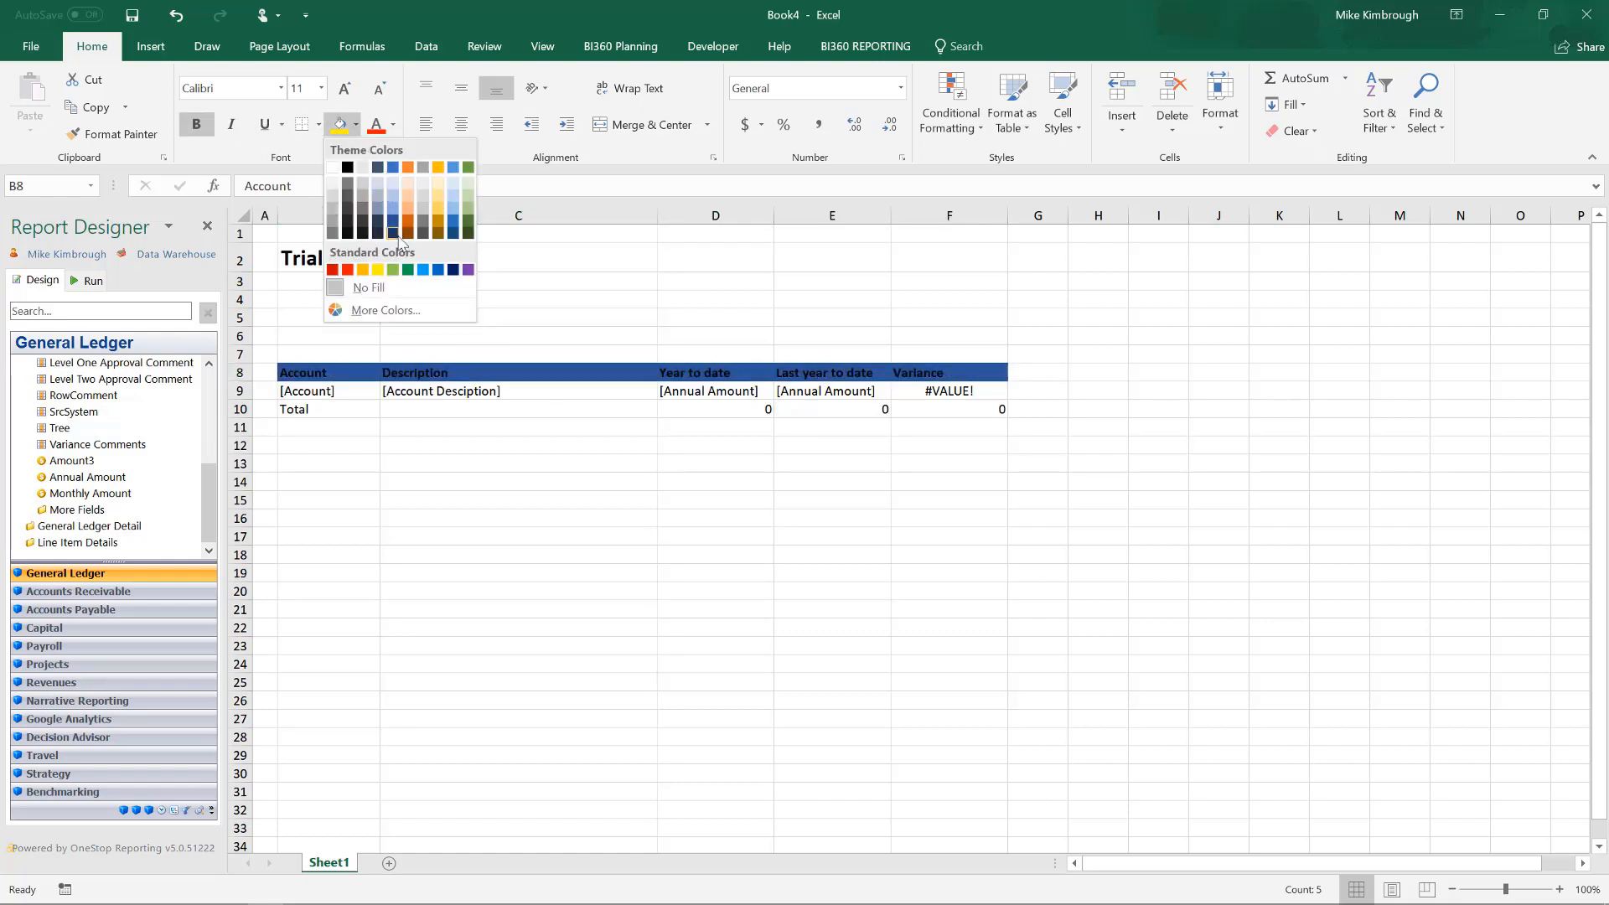
pyautogui.click(393, 233)
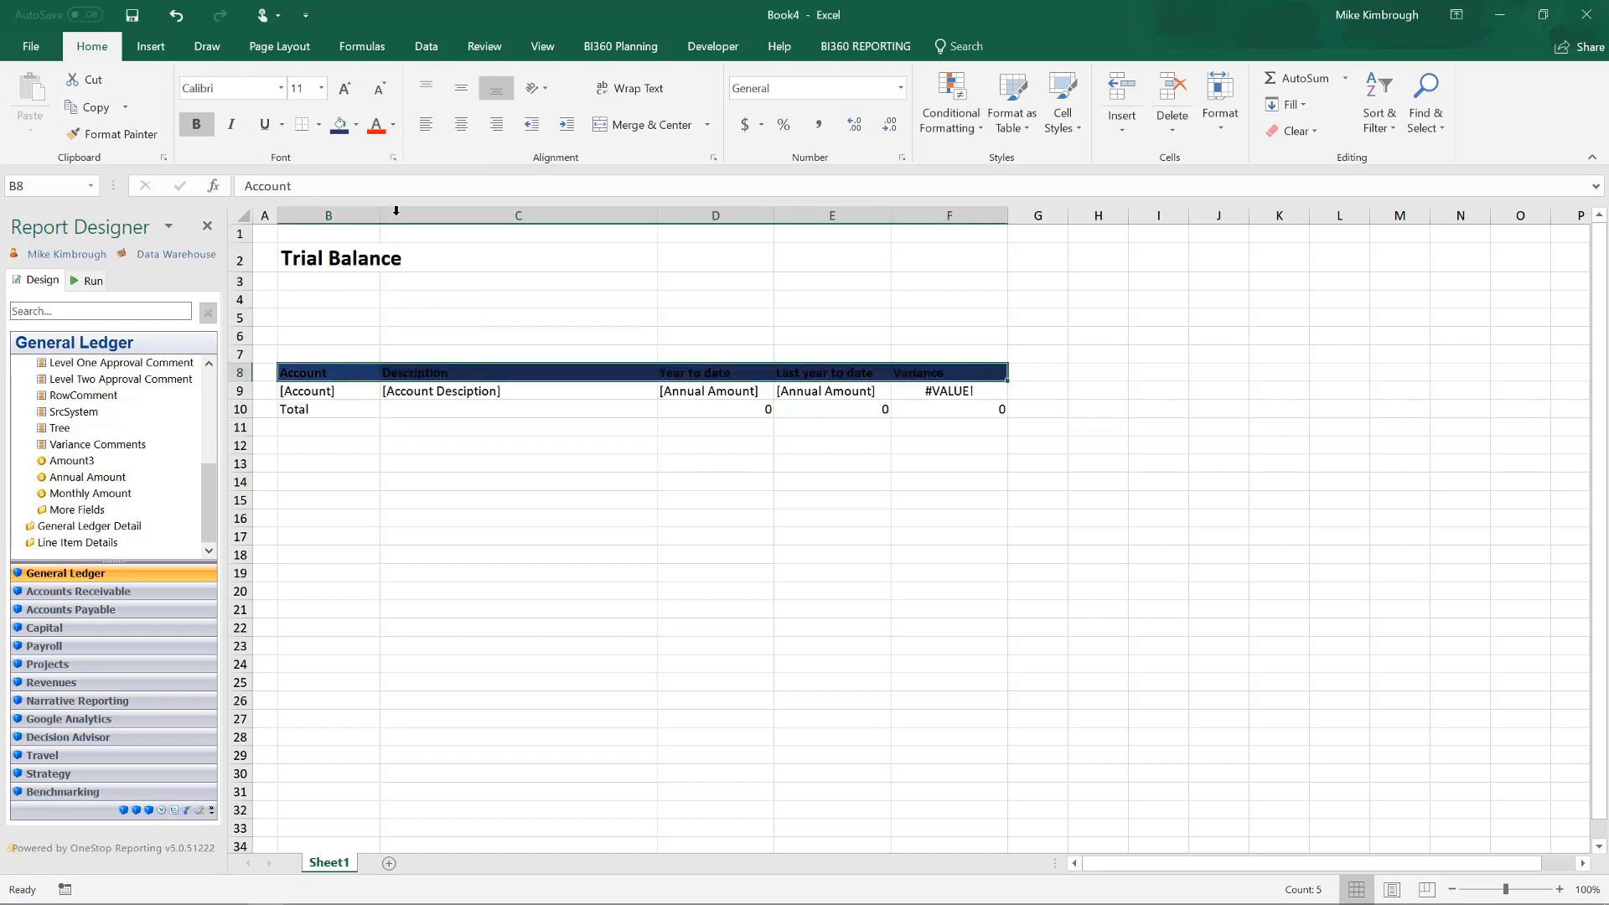
pyautogui.click(393, 124)
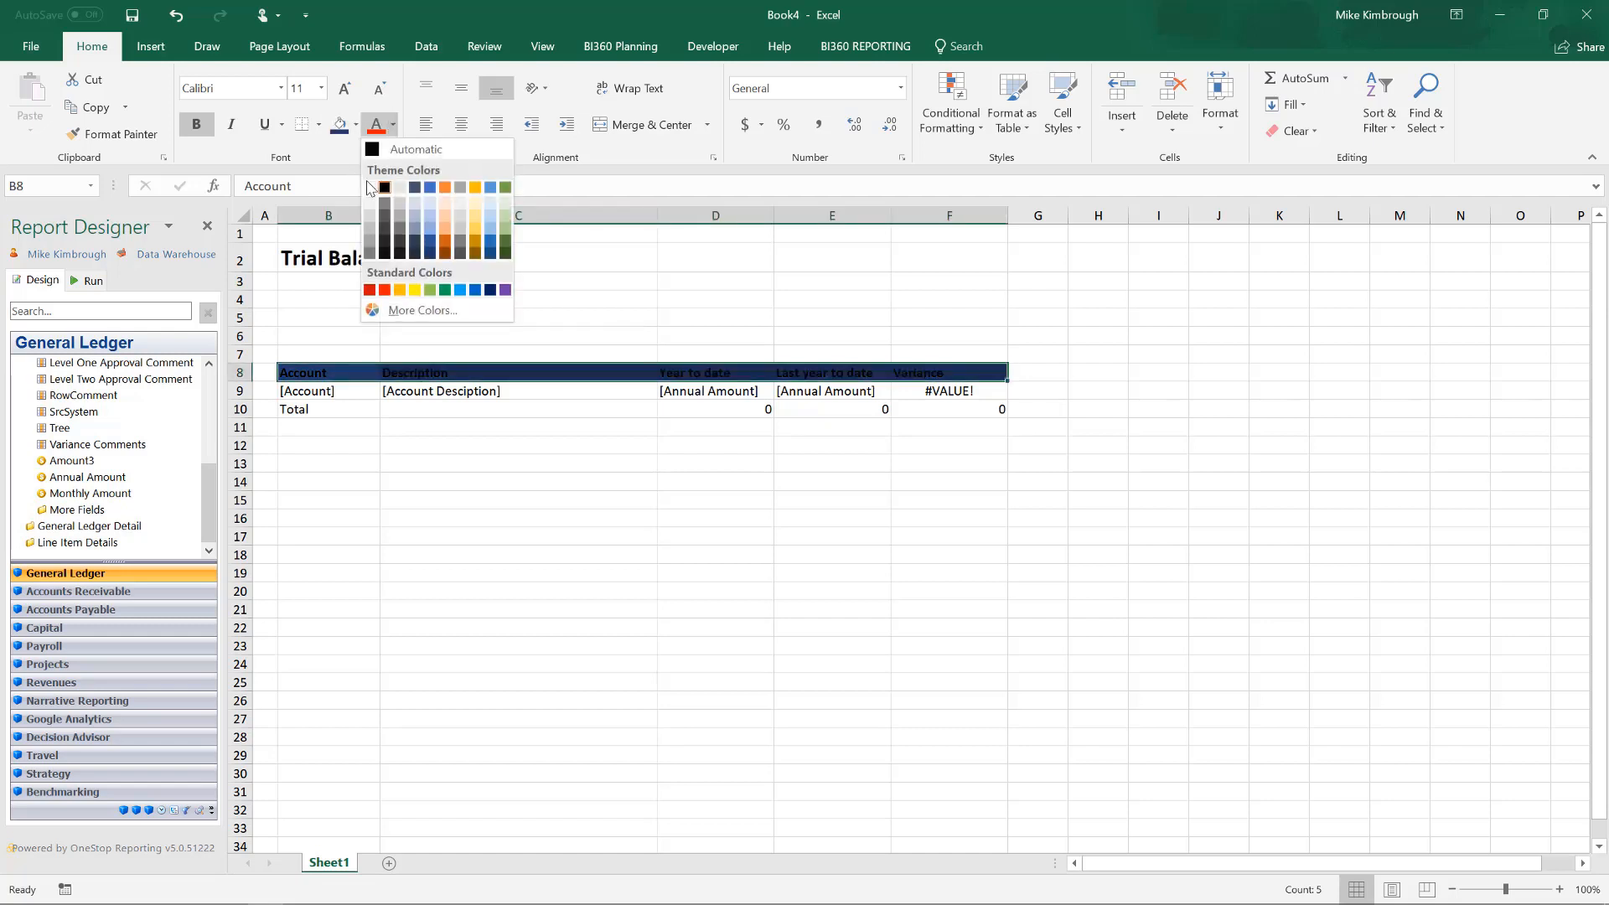
pyautogui.click(370, 187)
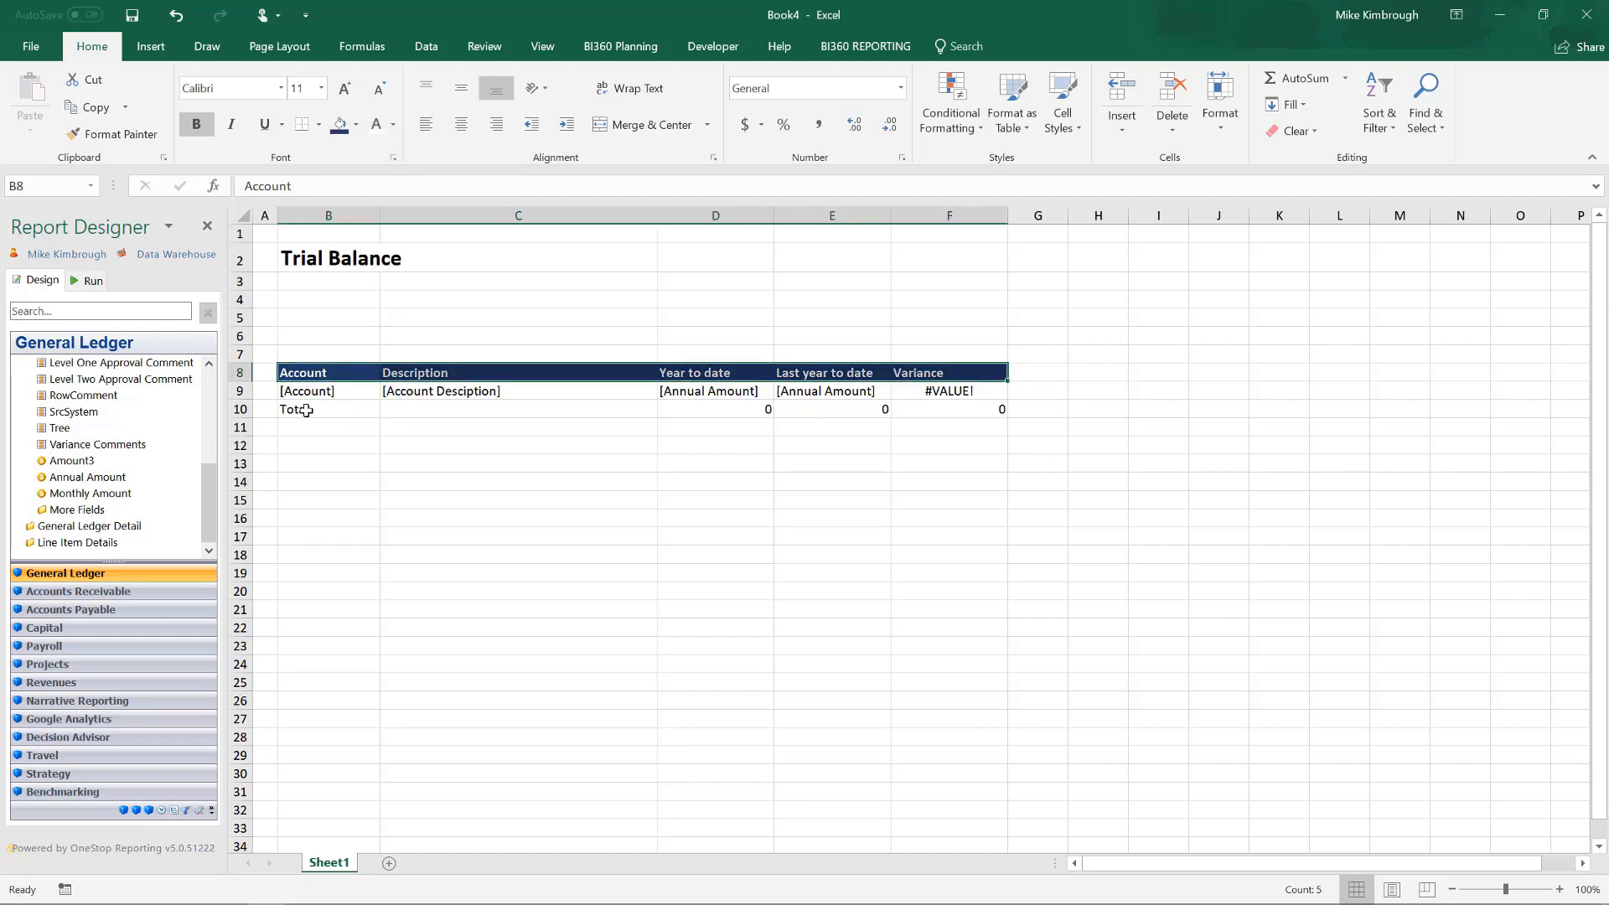
# Bold the Total row B10:F10, right-align its label in B10, and center the Account field in B9.
pyautogui.moveTo(306, 410); pyautogui.dragTo(955, 410)
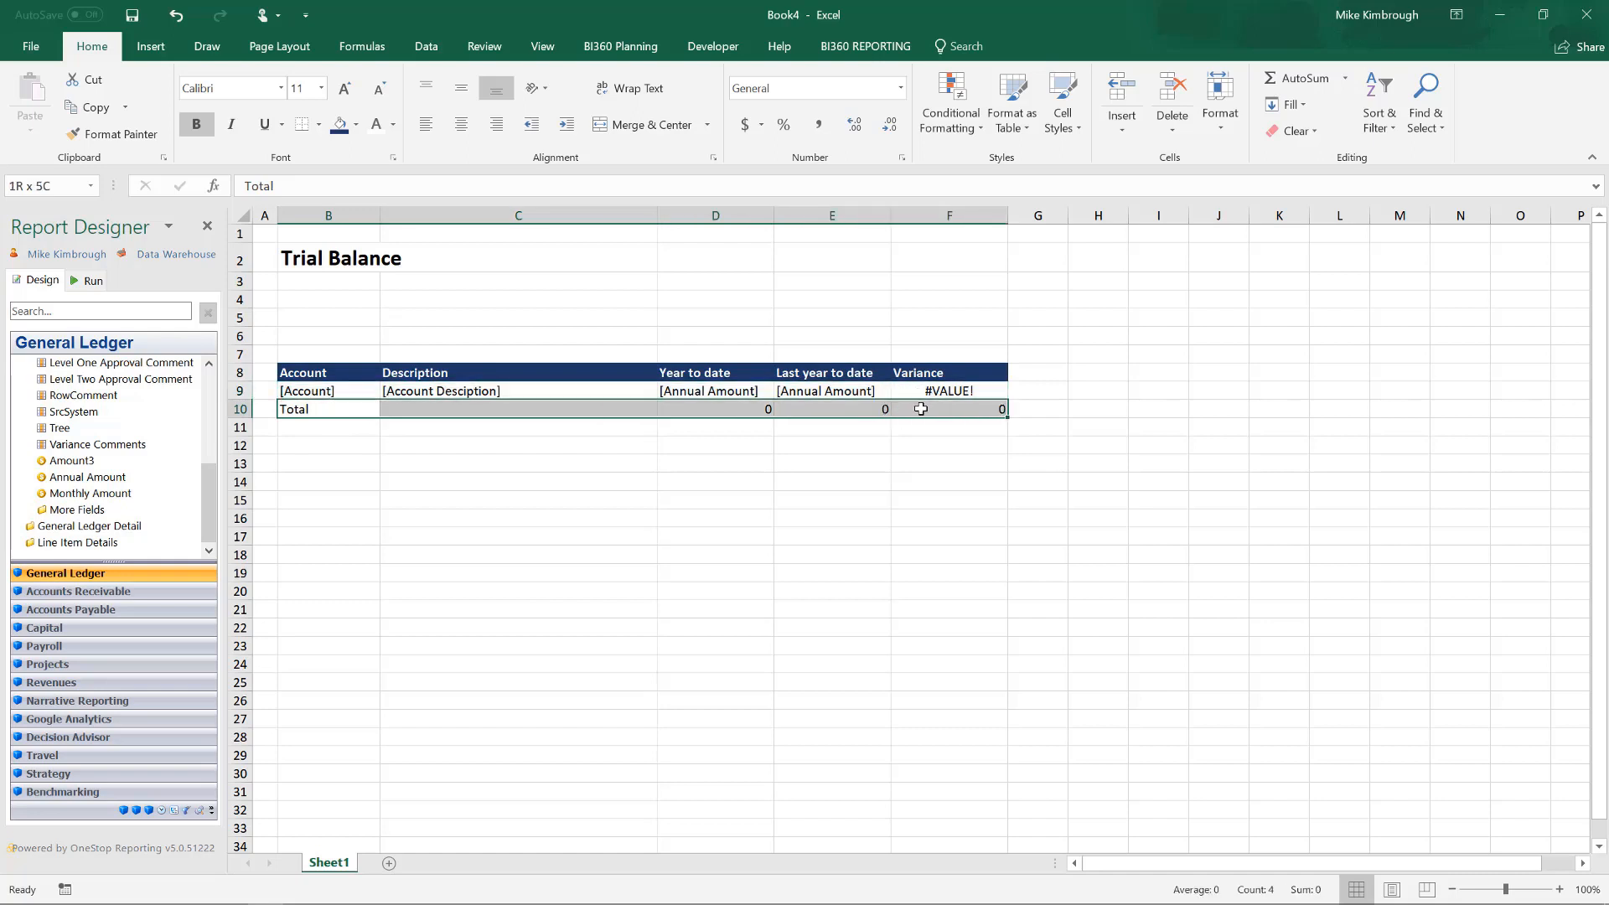
pyautogui.click(195, 124)
pyautogui.click(316, 407)
pyautogui.click(494, 125)
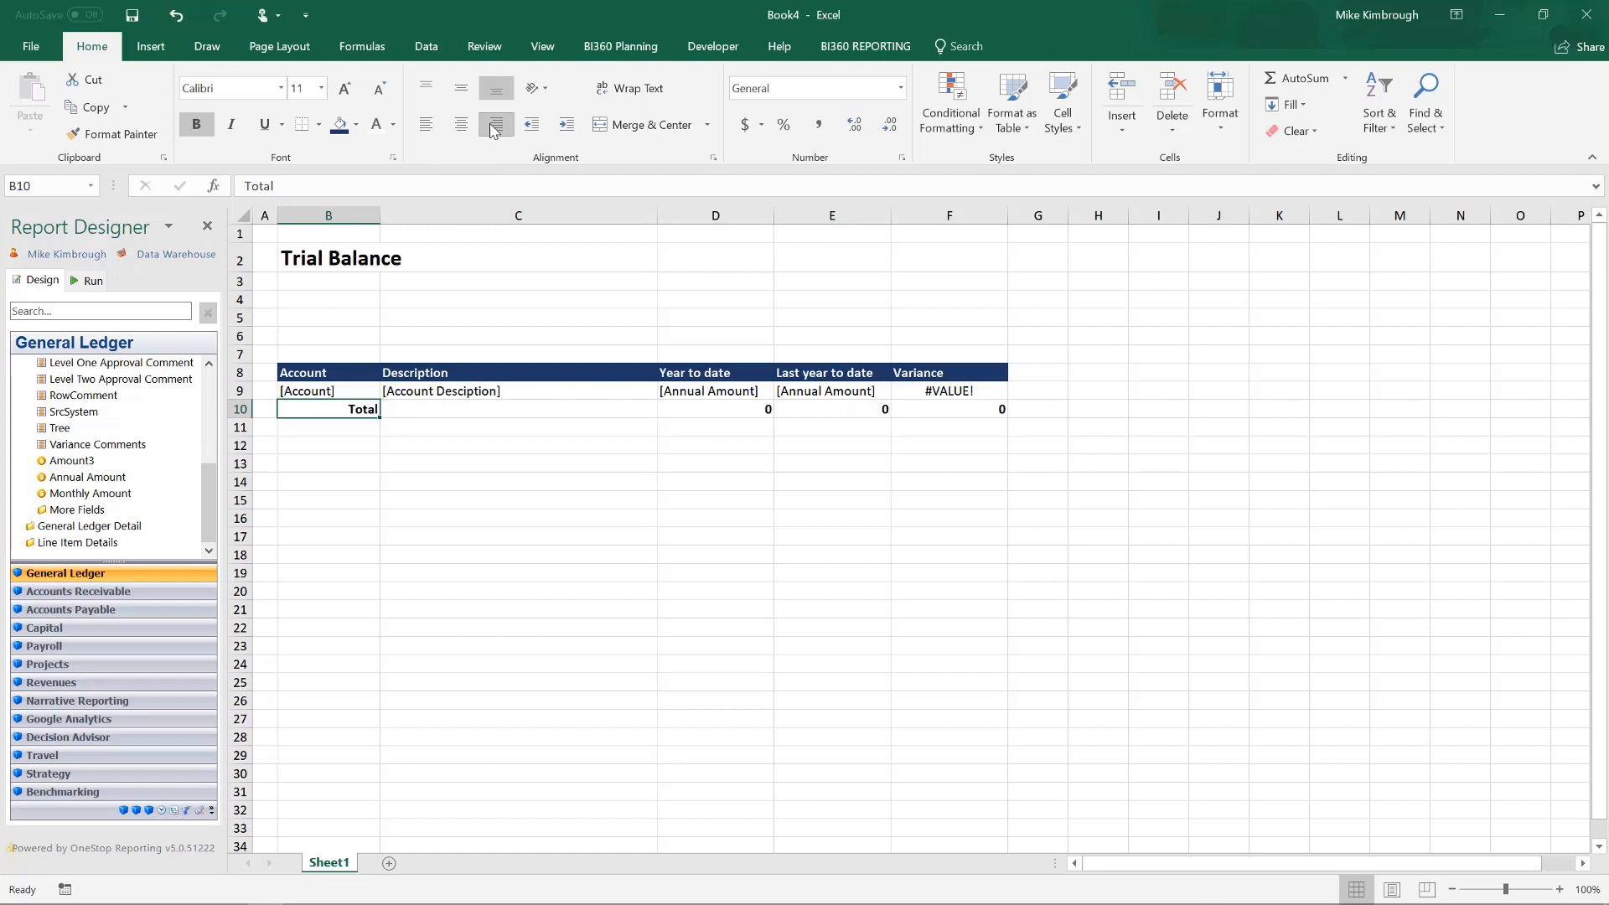
pyautogui.click(369, 388)
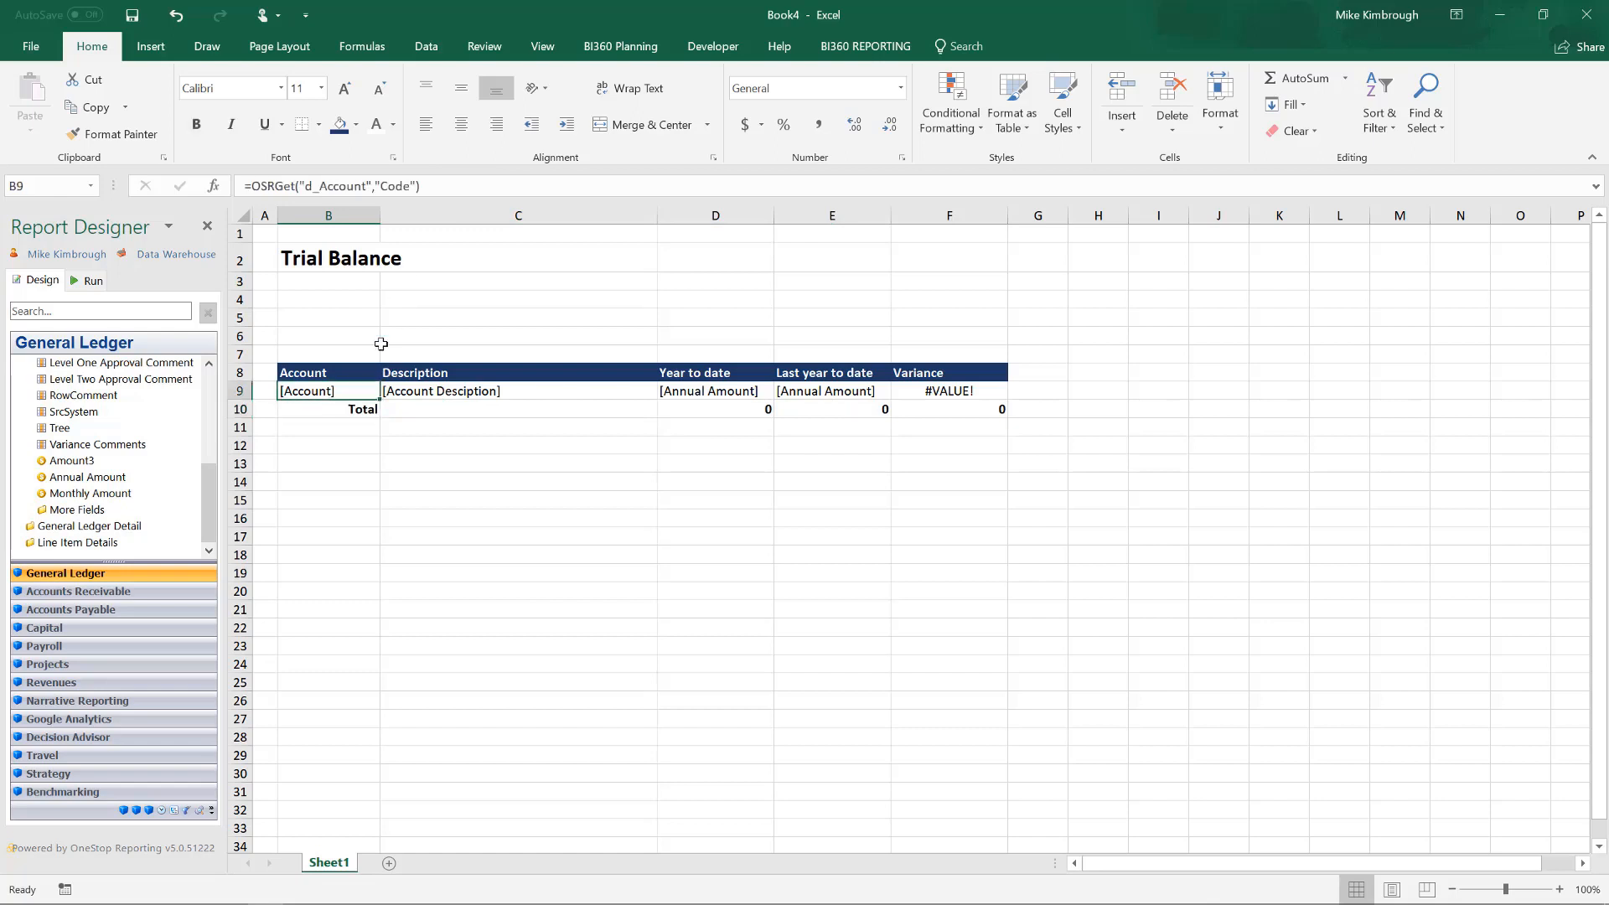
pyautogui.click(462, 125)
# Give the totals in D10:F10 the dollar accounting format with fewer decimals and a top and double bottom border.
pyautogui.moveTo(714, 410); pyautogui.dragTo(992, 416)
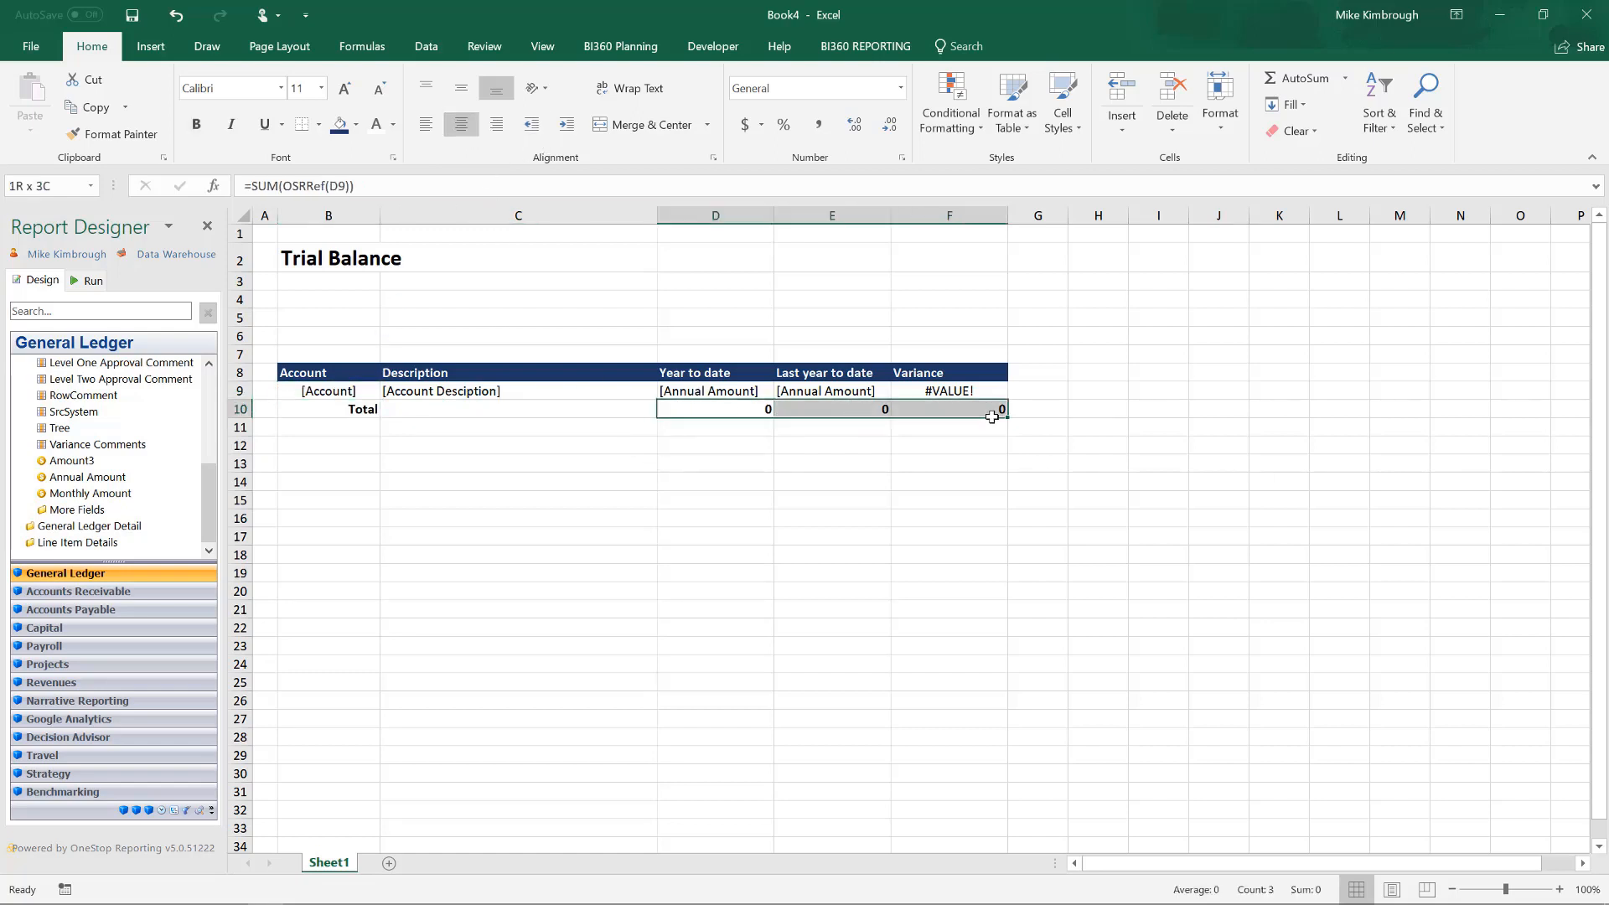
pyautogui.click(744, 124)
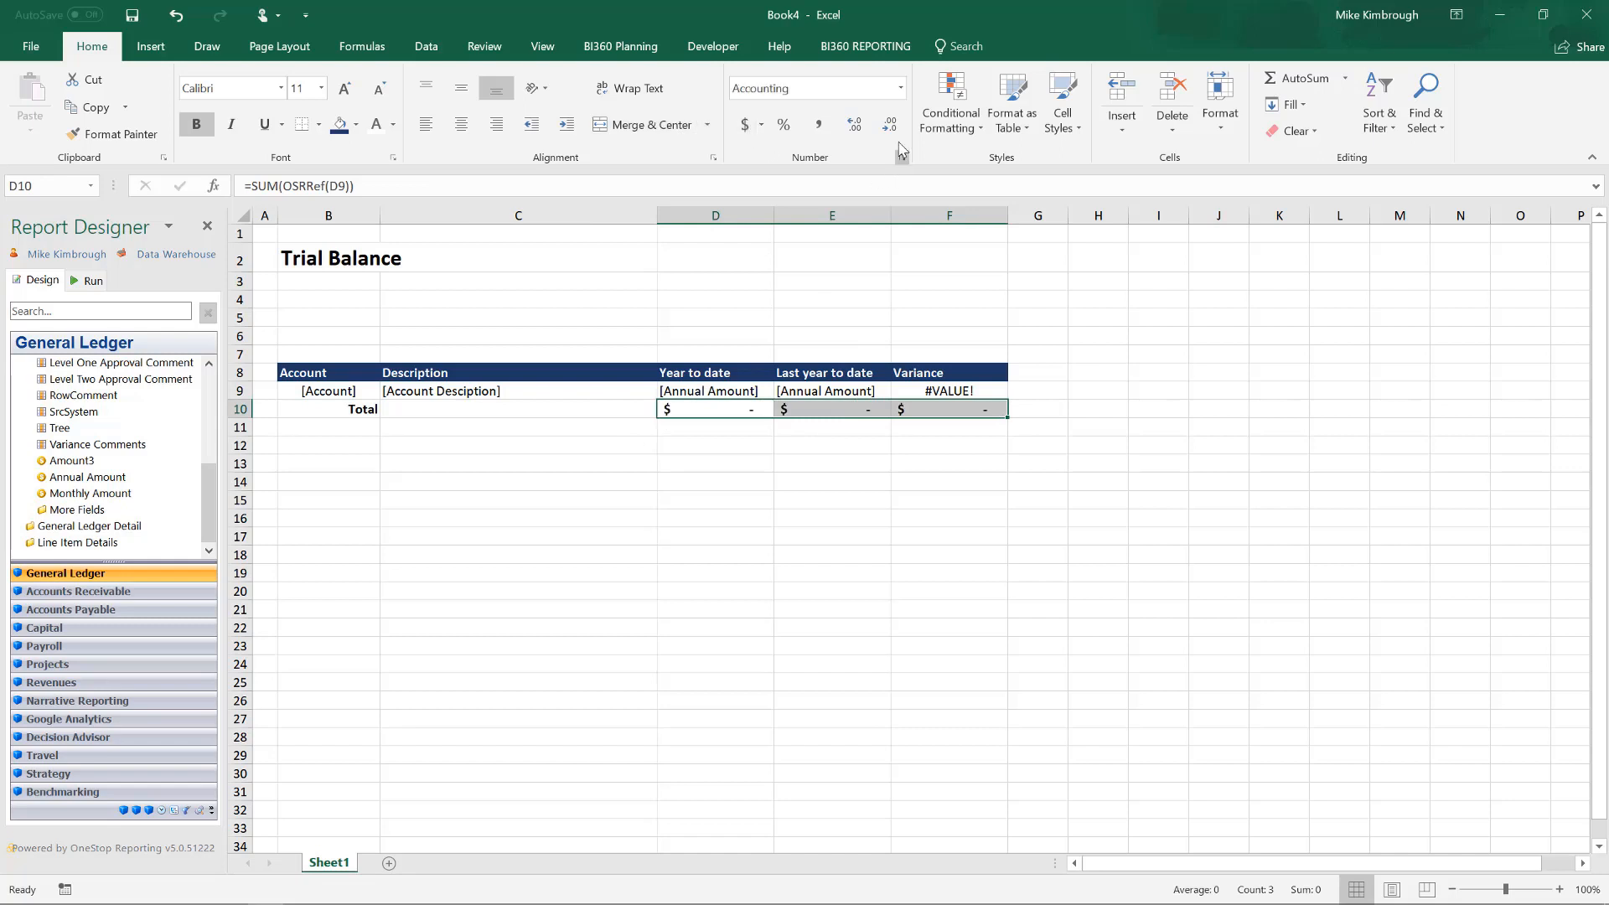
pyautogui.click(889, 125)
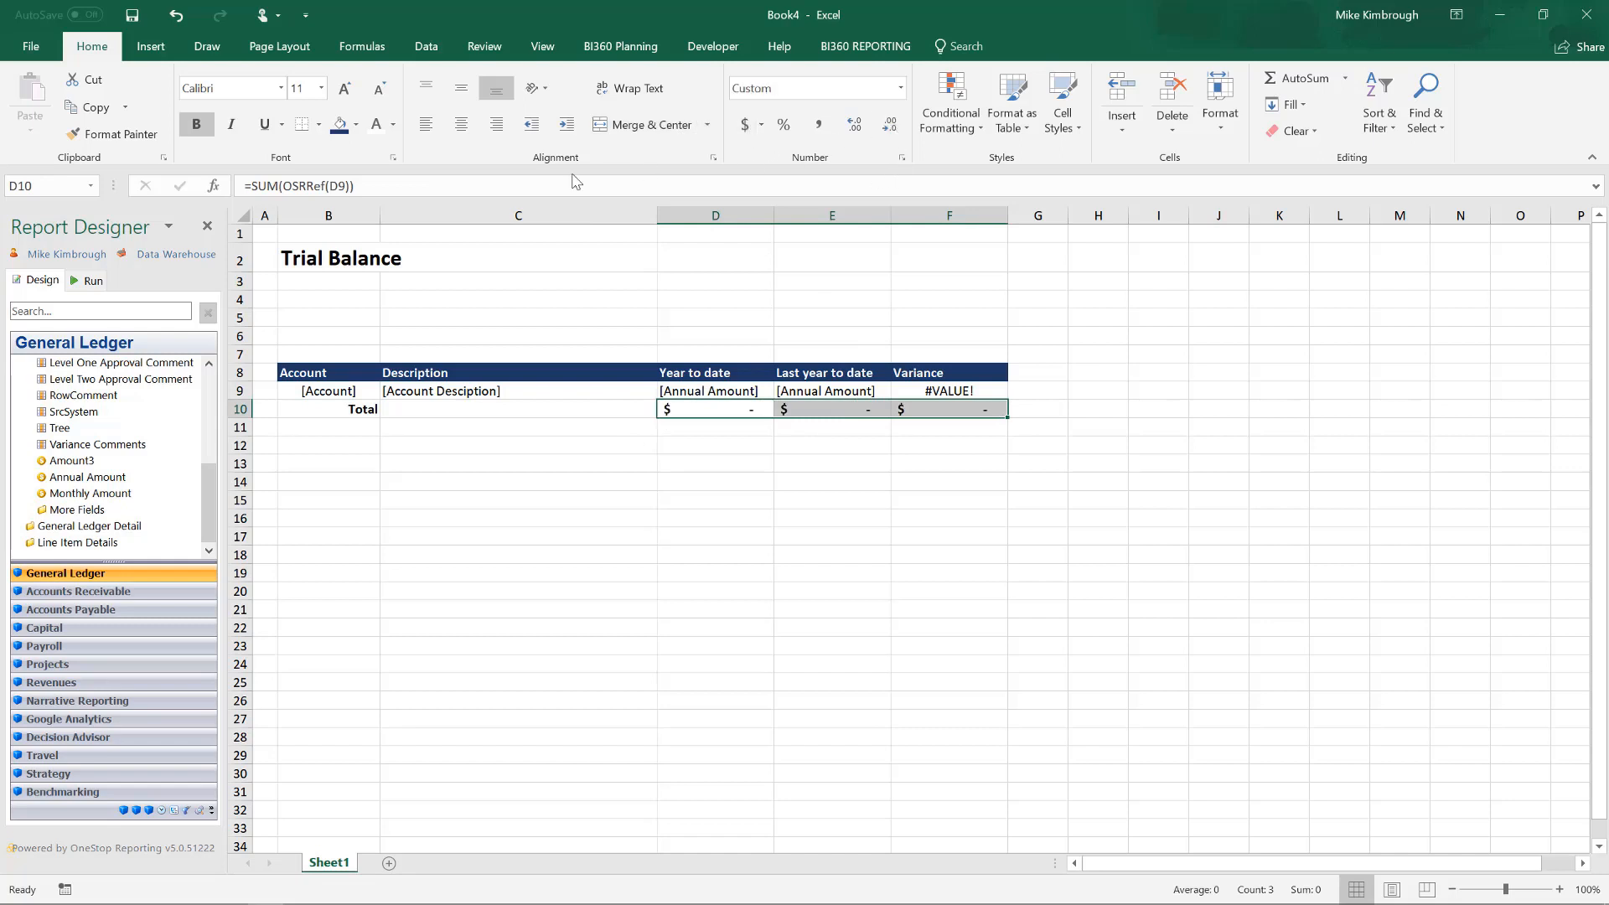
pyautogui.click(320, 128)
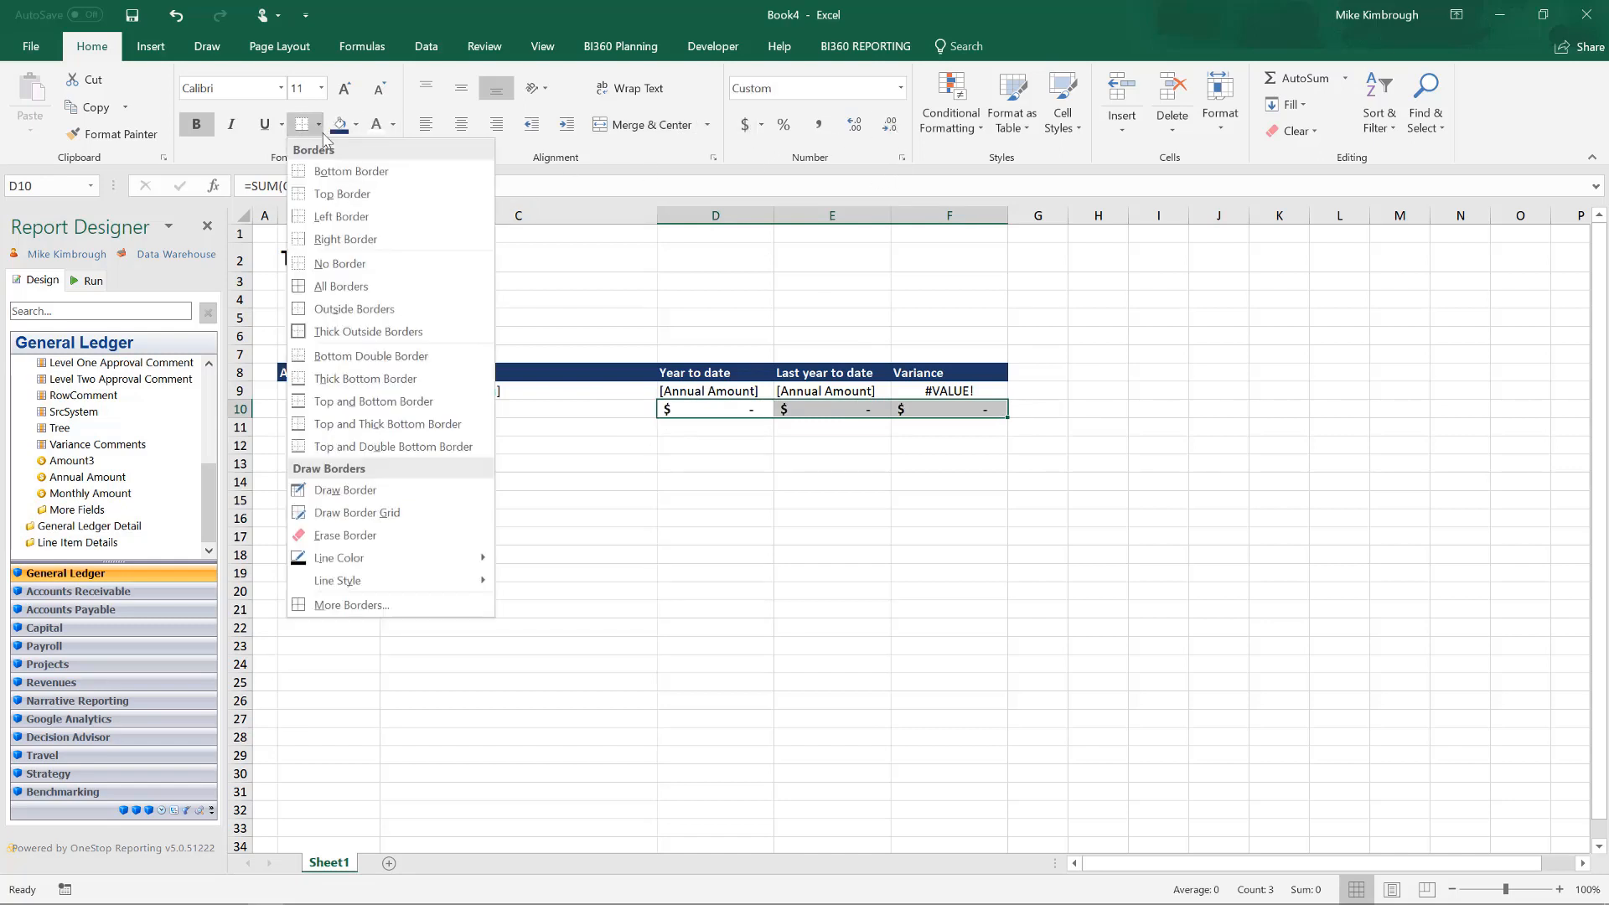
pyautogui.click(351, 447)
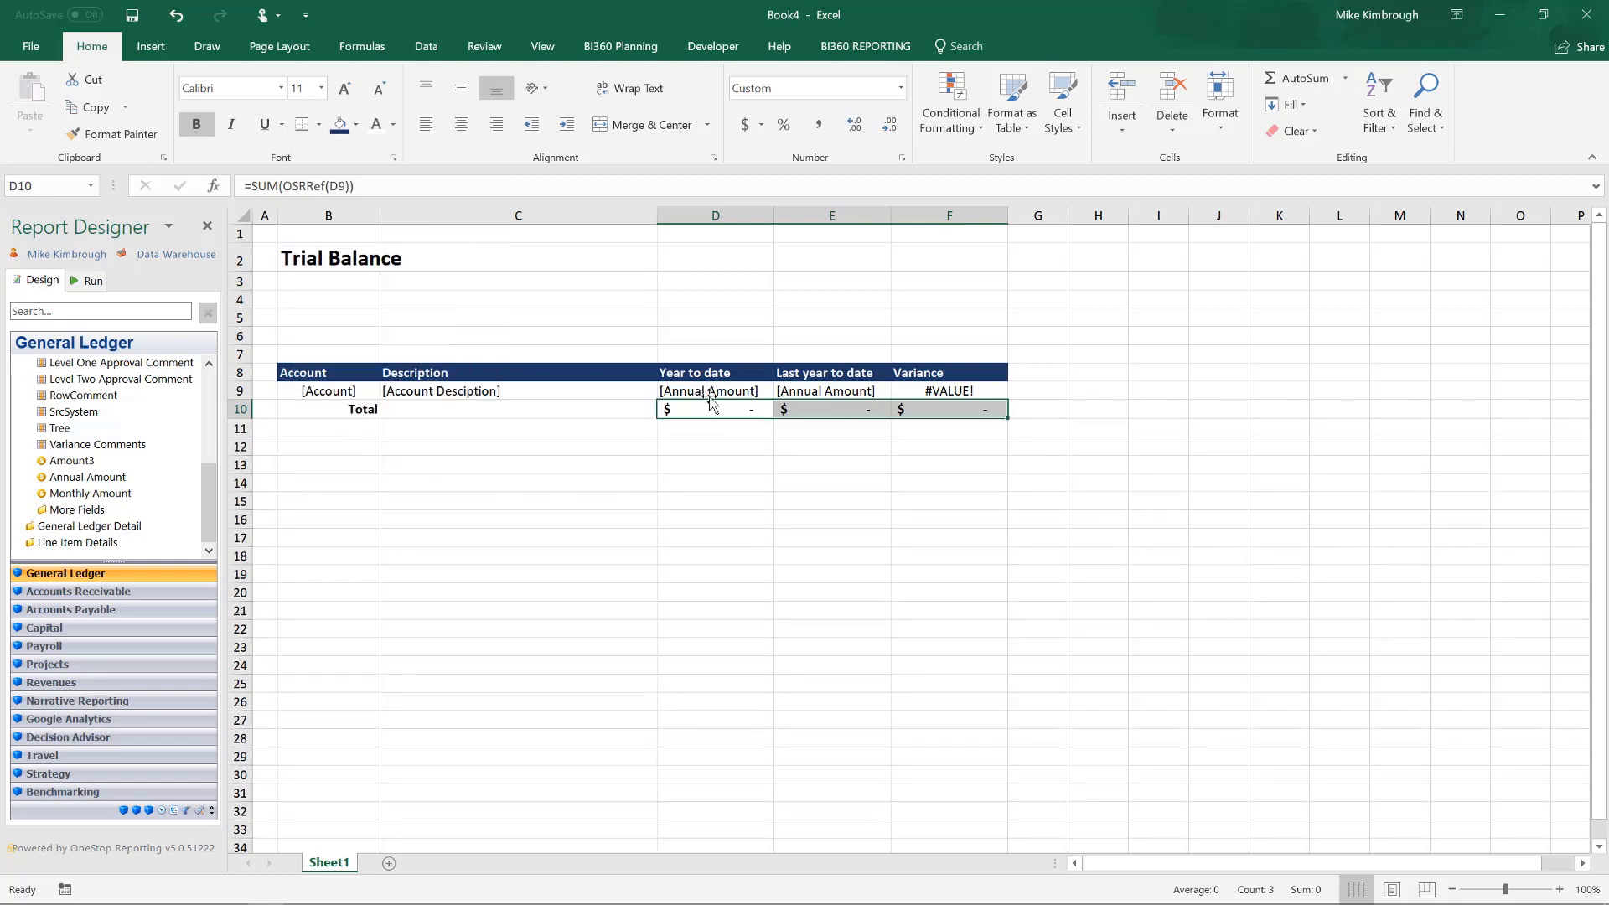
# Apply the comma number style to the amount and variance cells D9:F9.
pyautogui.moveTo(710, 397); pyautogui.dragTo(948, 392)
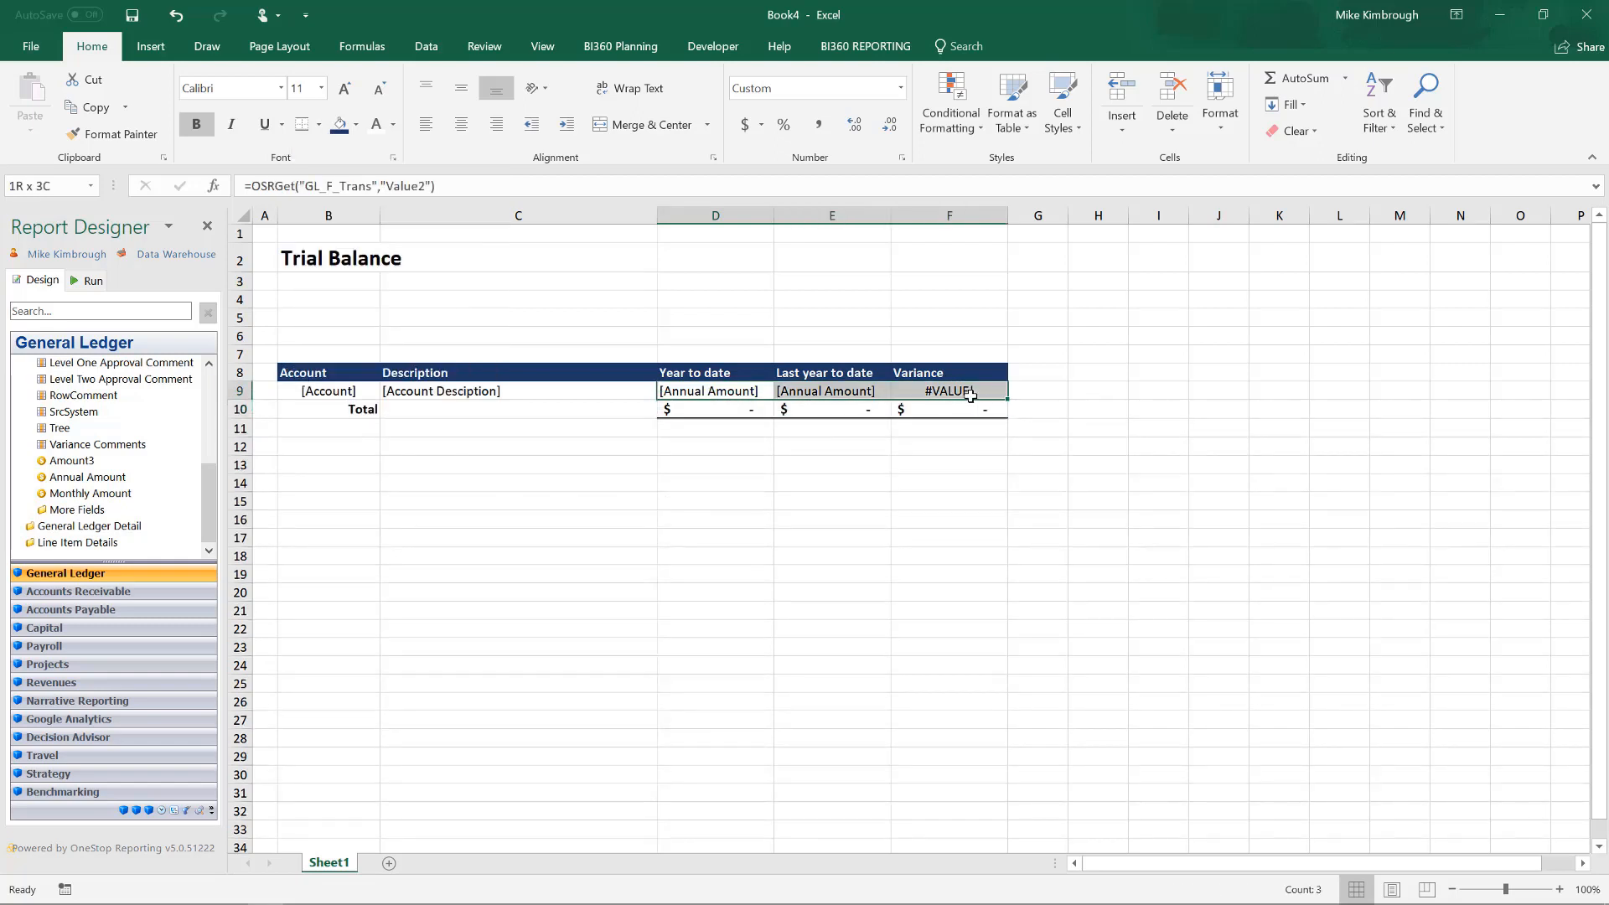
pyautogui.click(819, 126)
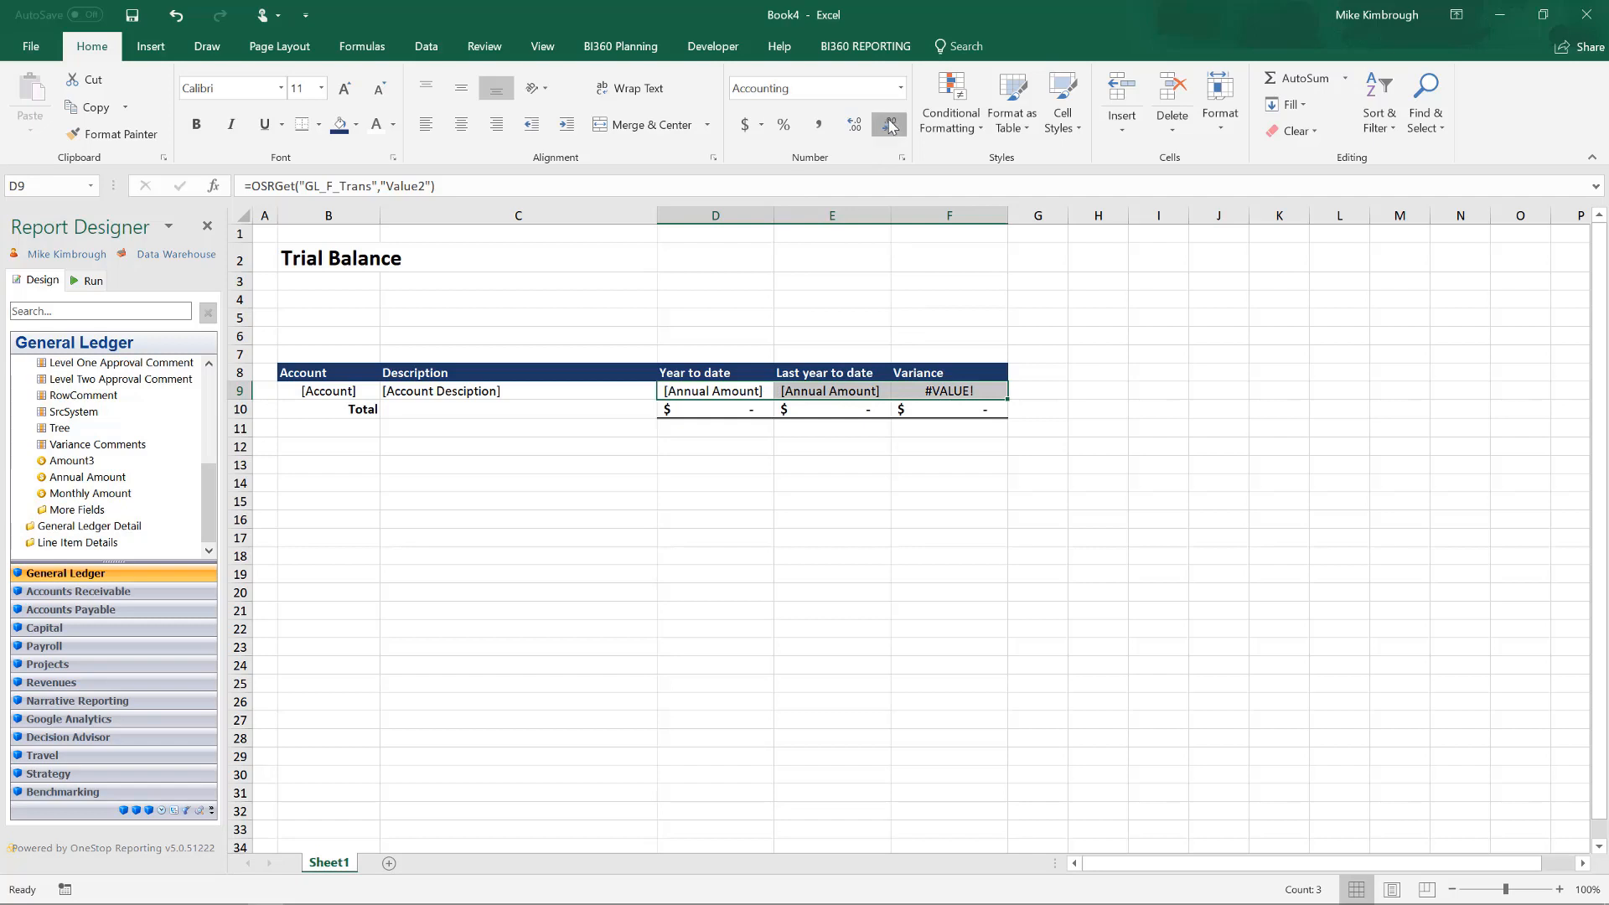
pyautogui.click(677, 465)
pyautogui.click(935, 257)
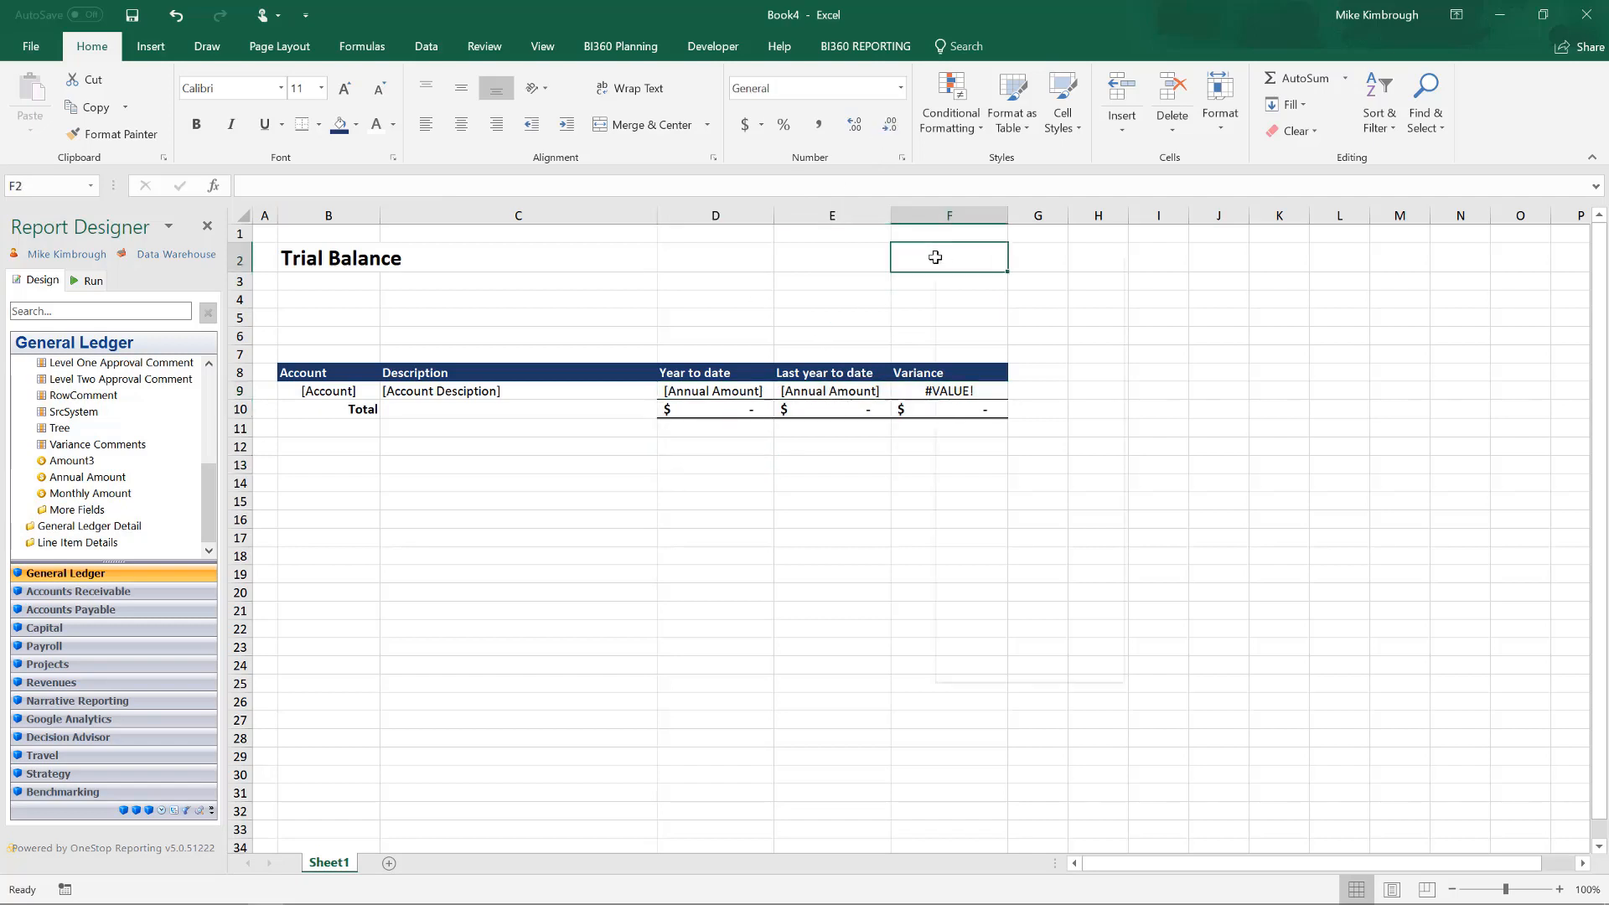
pyautogui.rightClick(935, 257)
pyautogui.click(886, 348)
# Run the trial balance report for period 201509 and review the generated accounts down to the Total row.
pyautogui.click(90, 281)
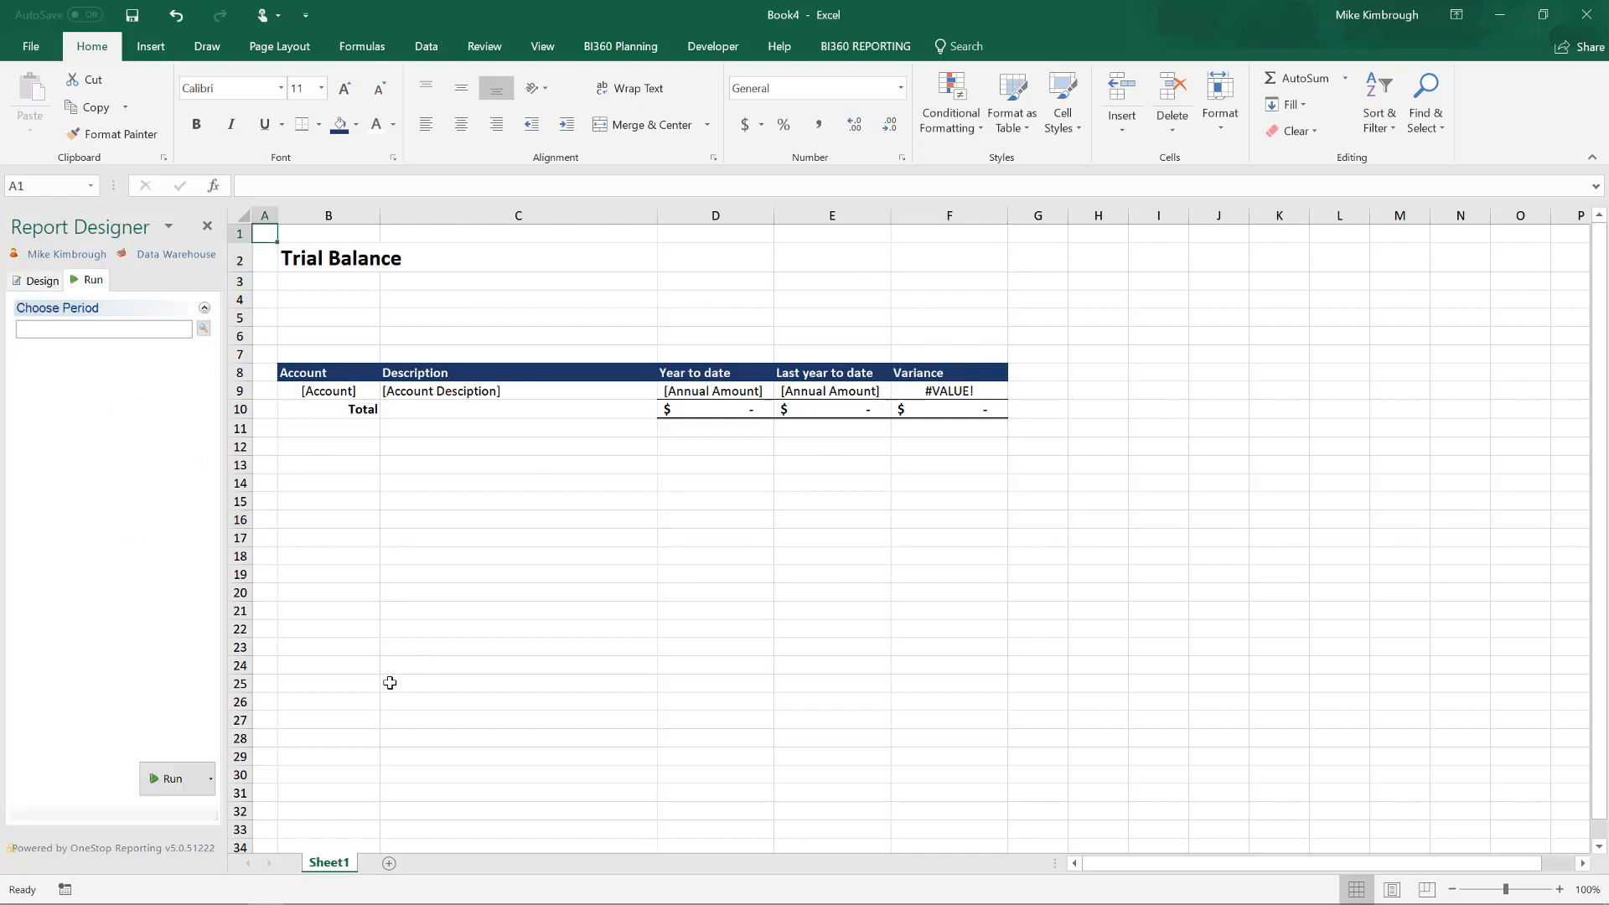
pyautogui.click(88, 333)
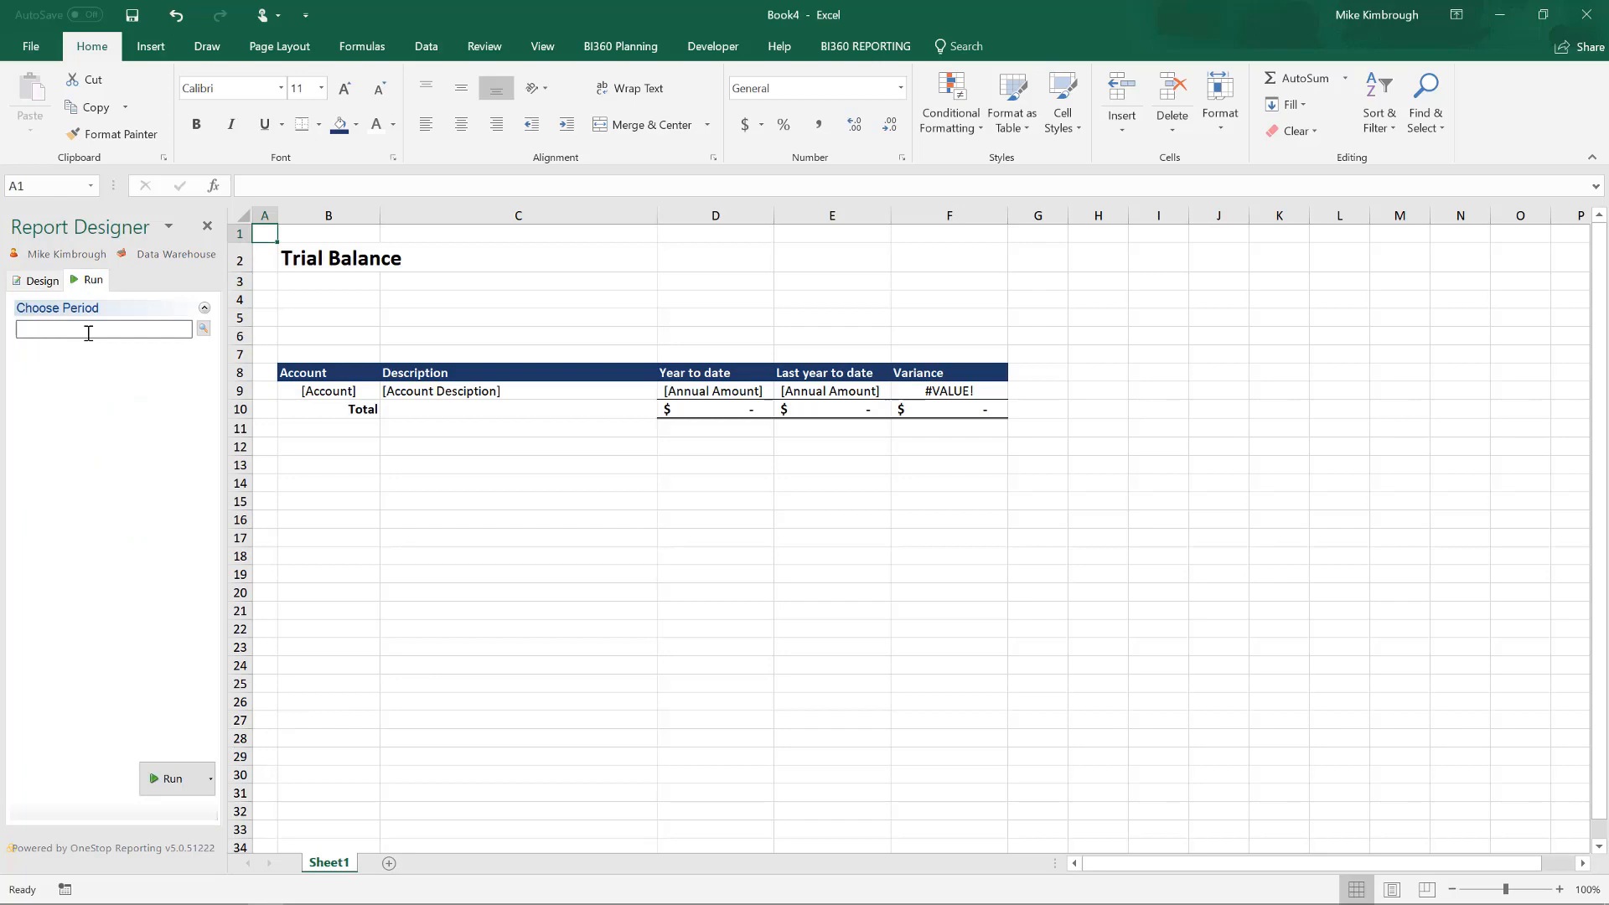
pyautogui.click(201, 329)
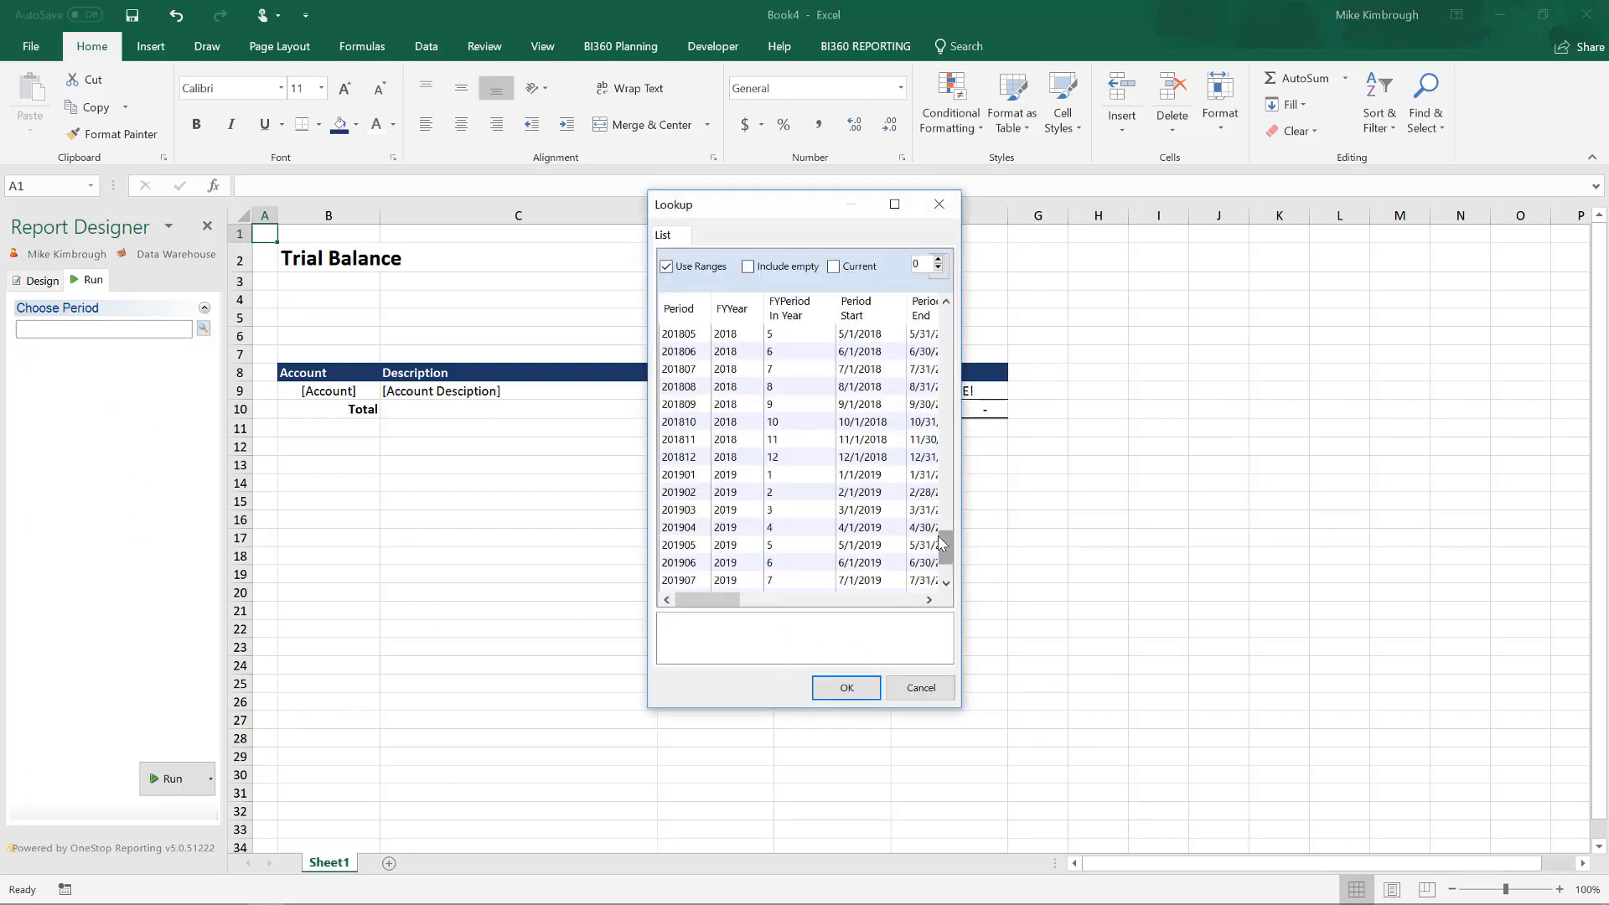
pyautogui.moveTo(941, 537); pyautogui.dragTo(940, 400)
pyautogui.click(745, 623)
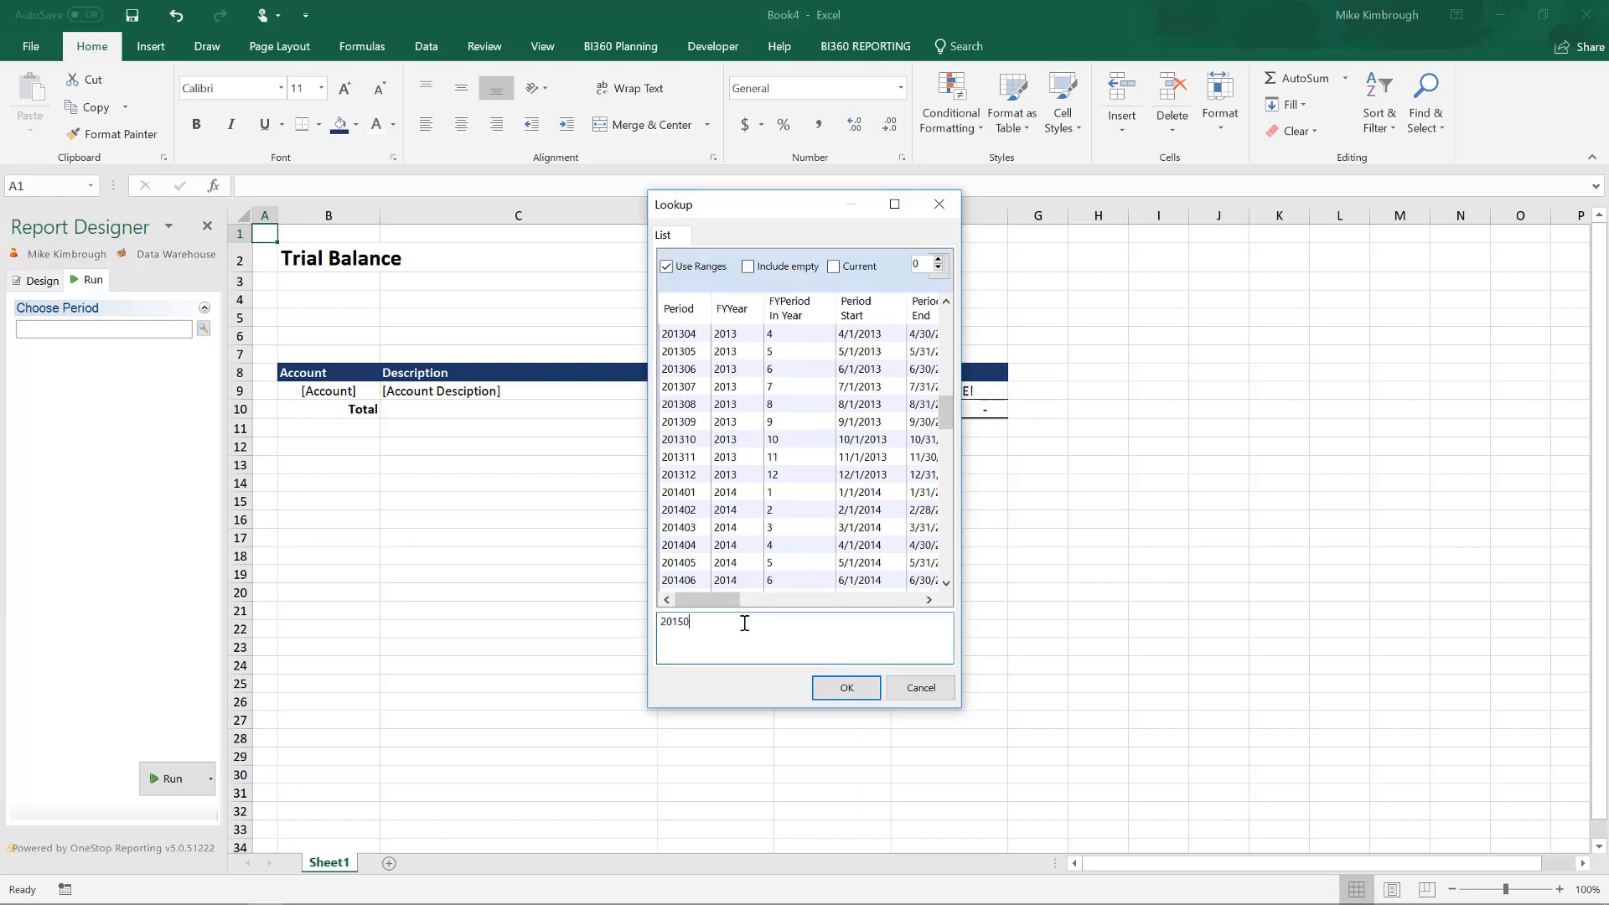
pyautogui.click(853, 692)
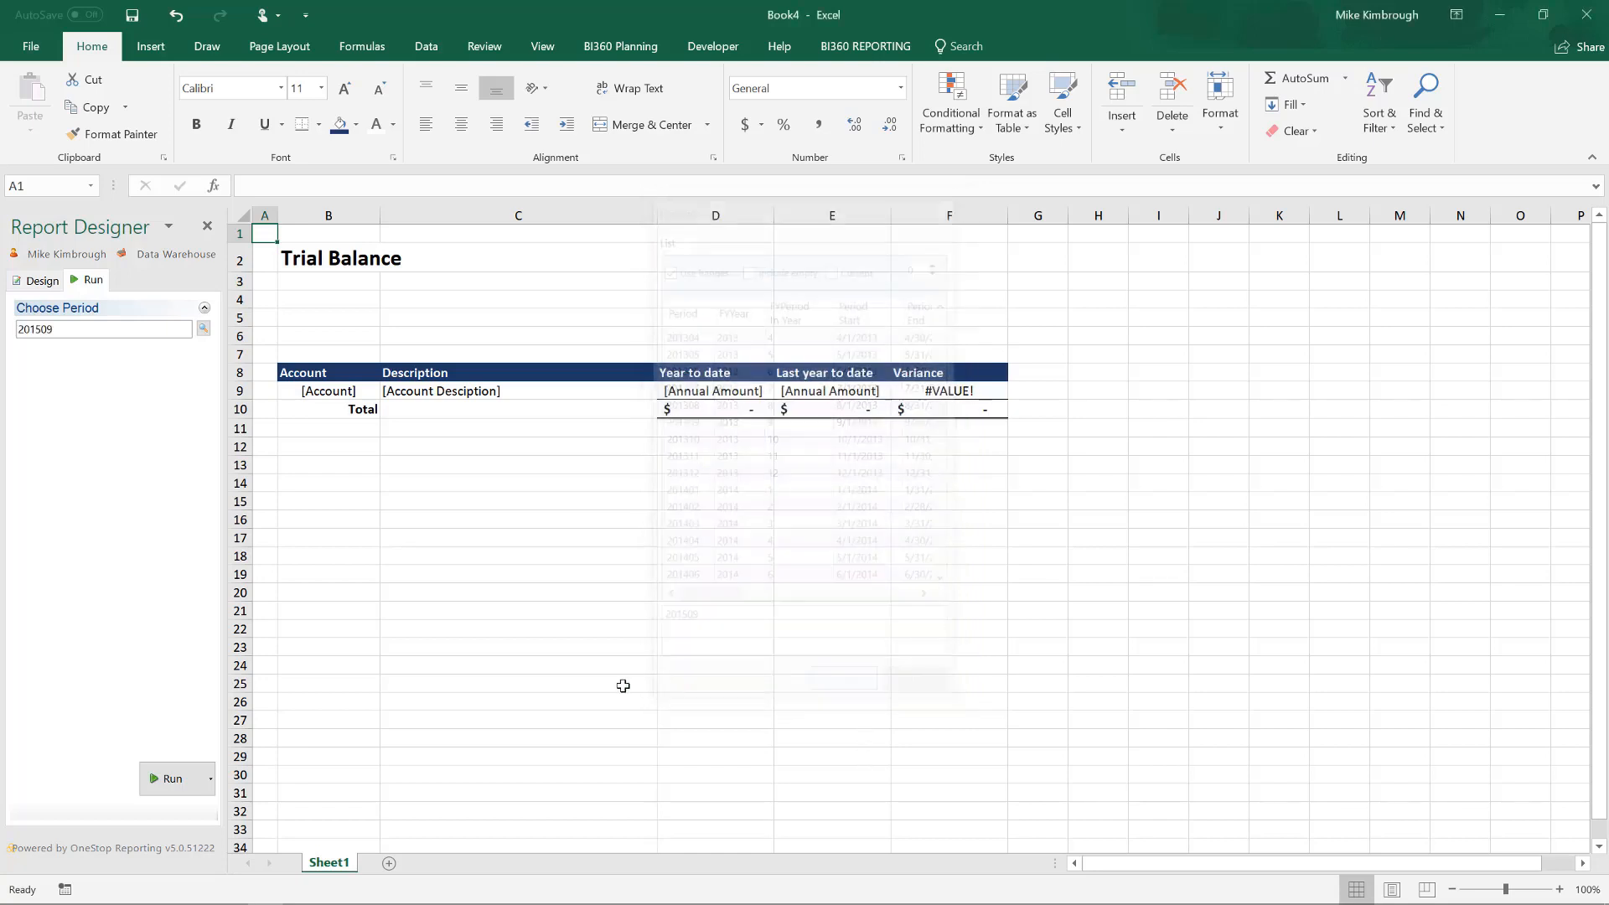
pyautogui.click(146, 779)
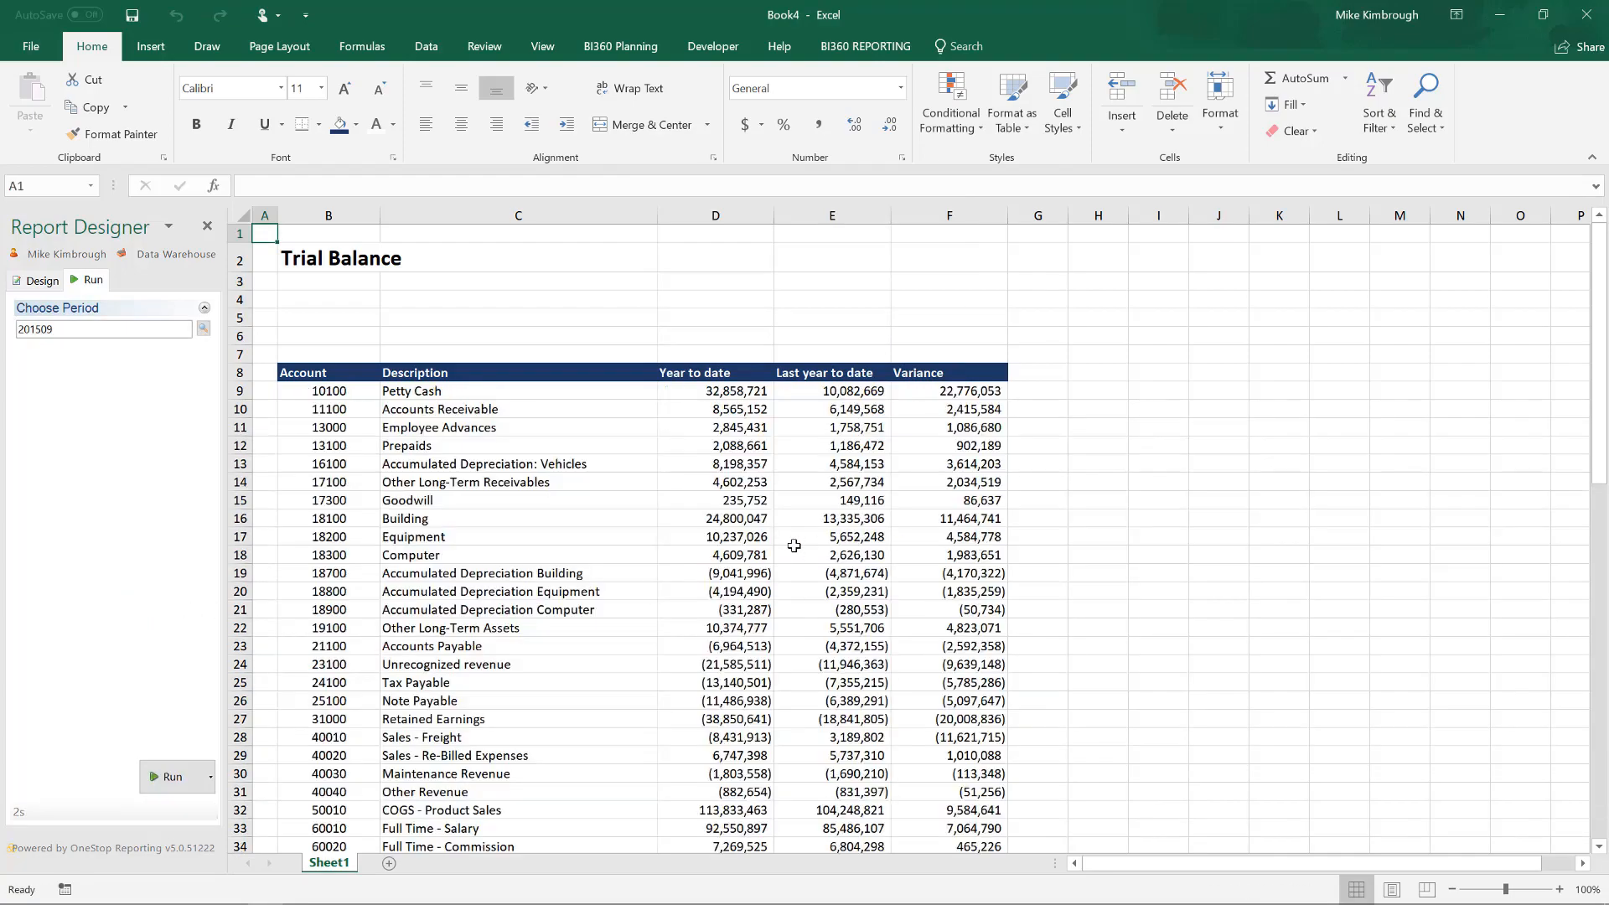
pyautogui.scroll(-11, 793, 546)
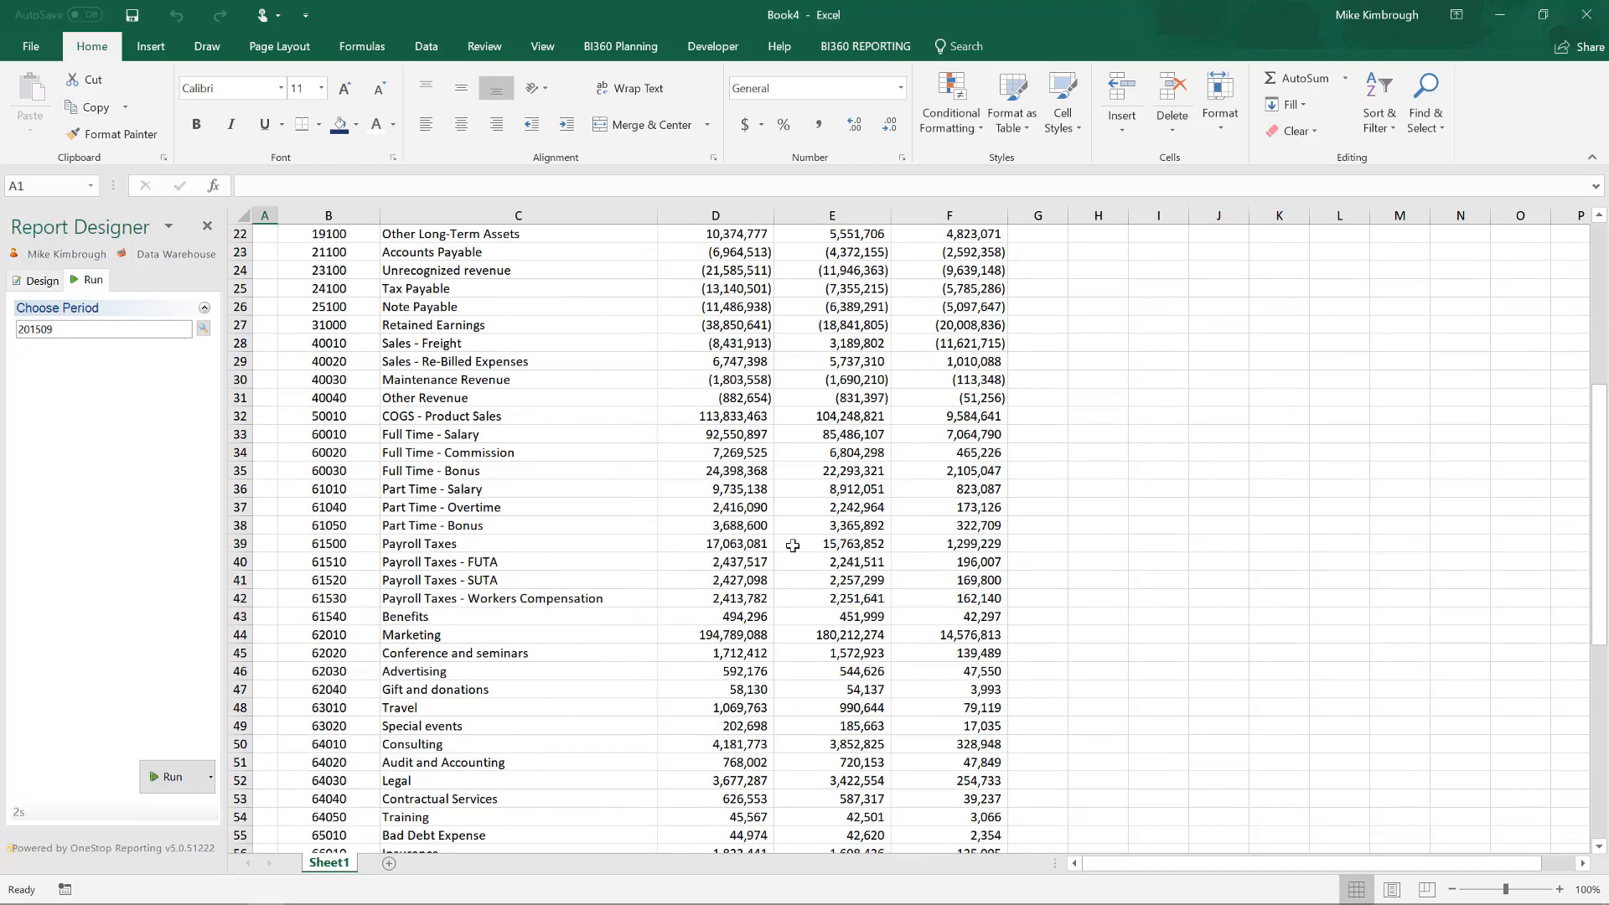
pyautogui.scroll(-5, 793, 546)
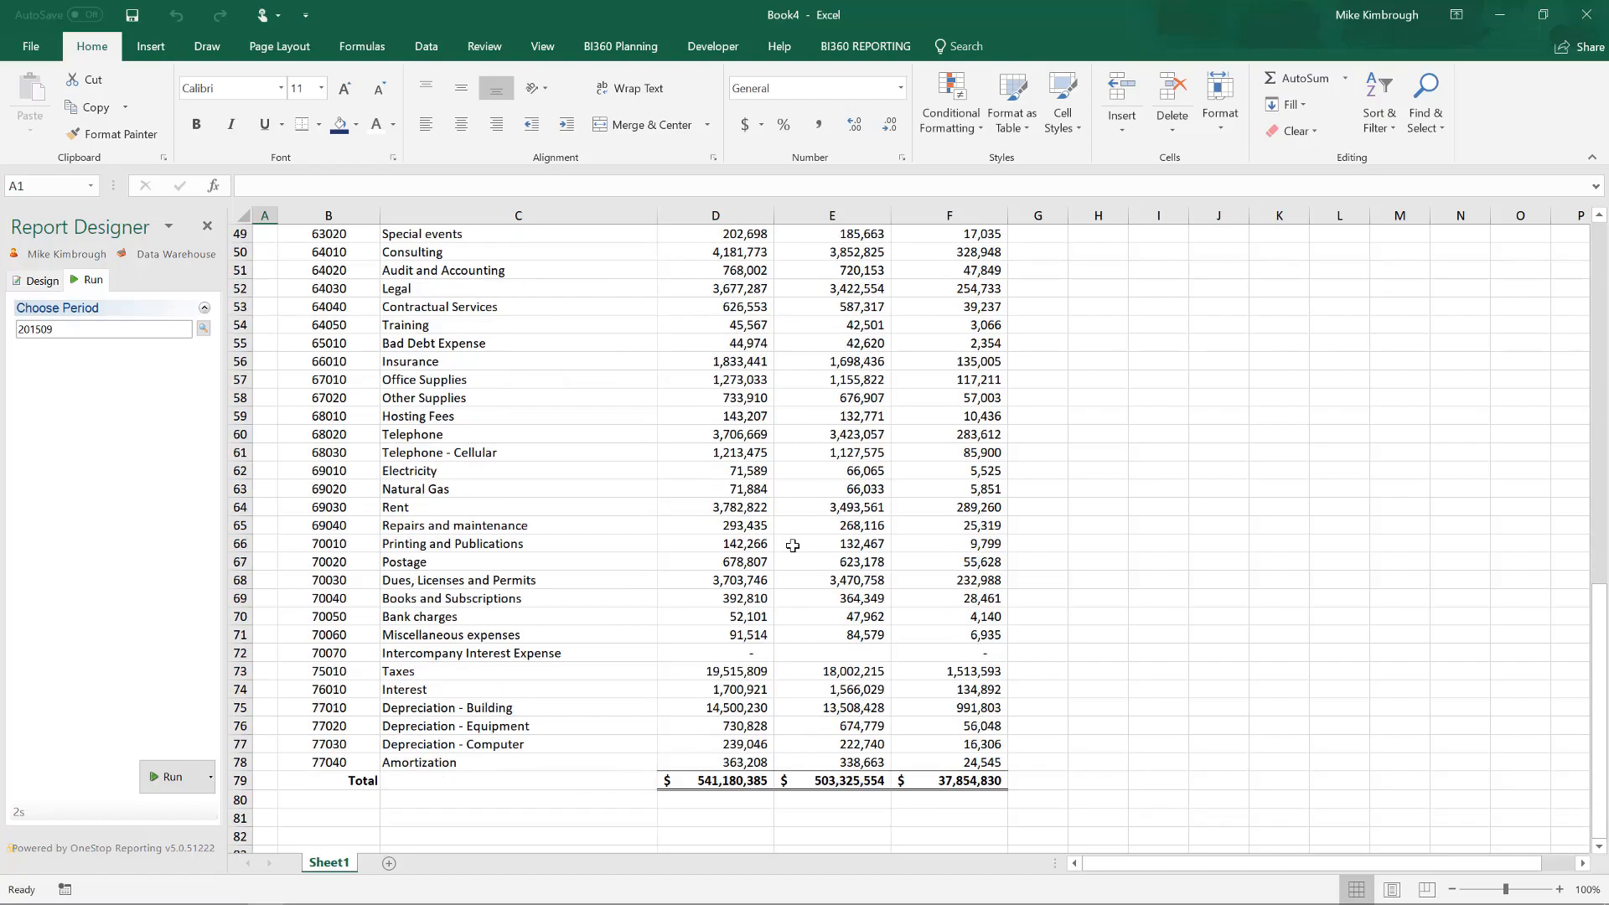
pyautogui.scroll(12, 793, 546)
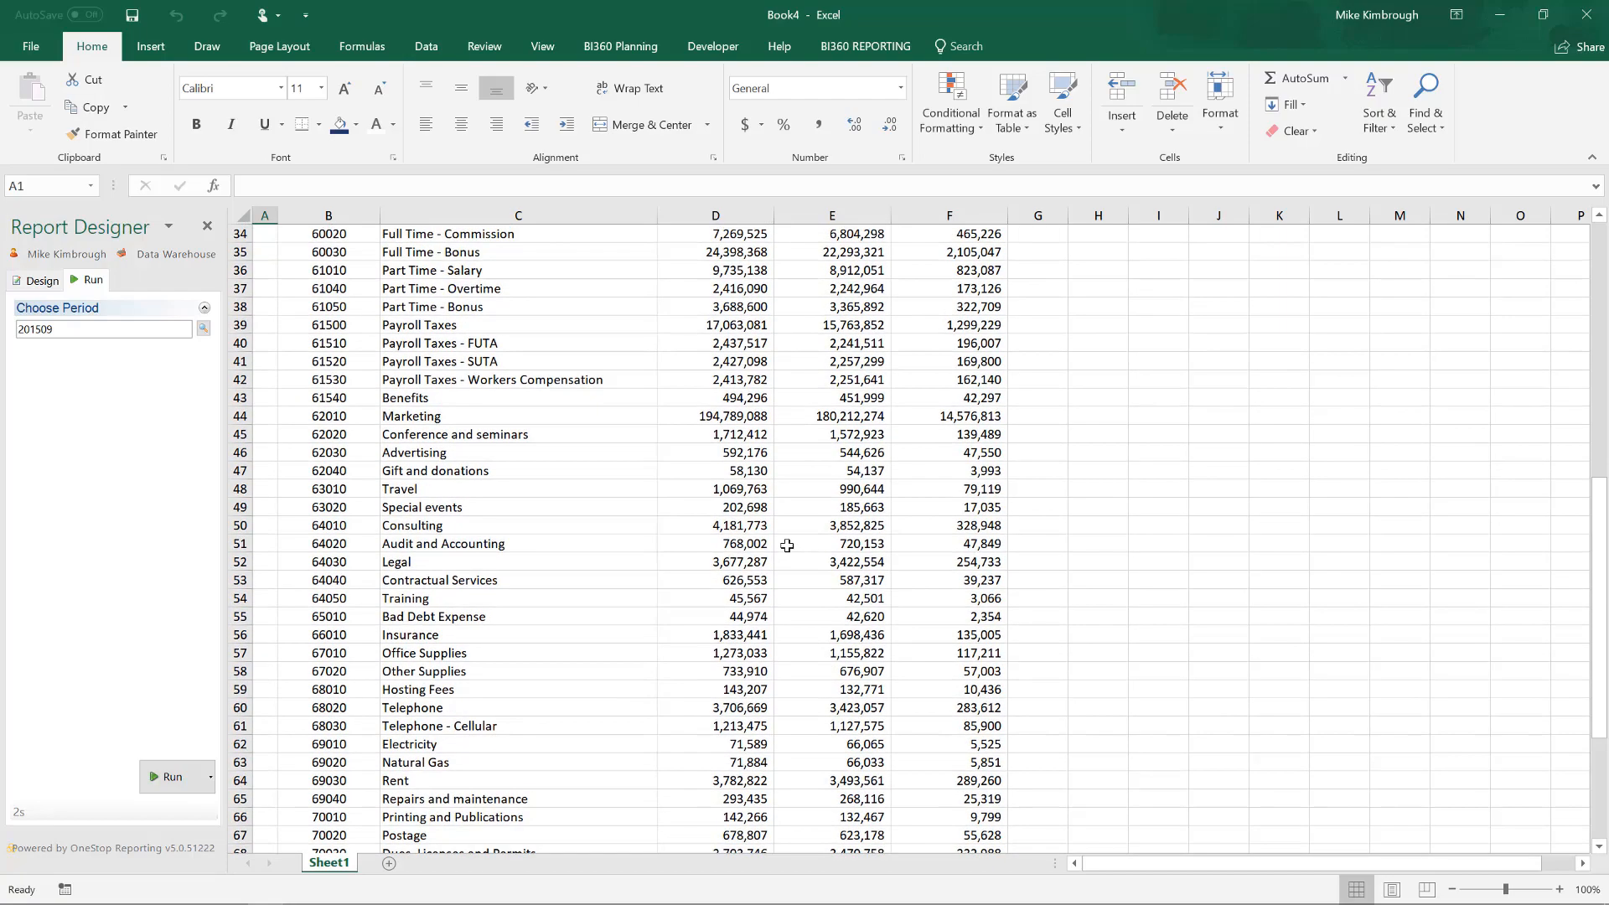
pyautogui.scroll(4, 788, 545)
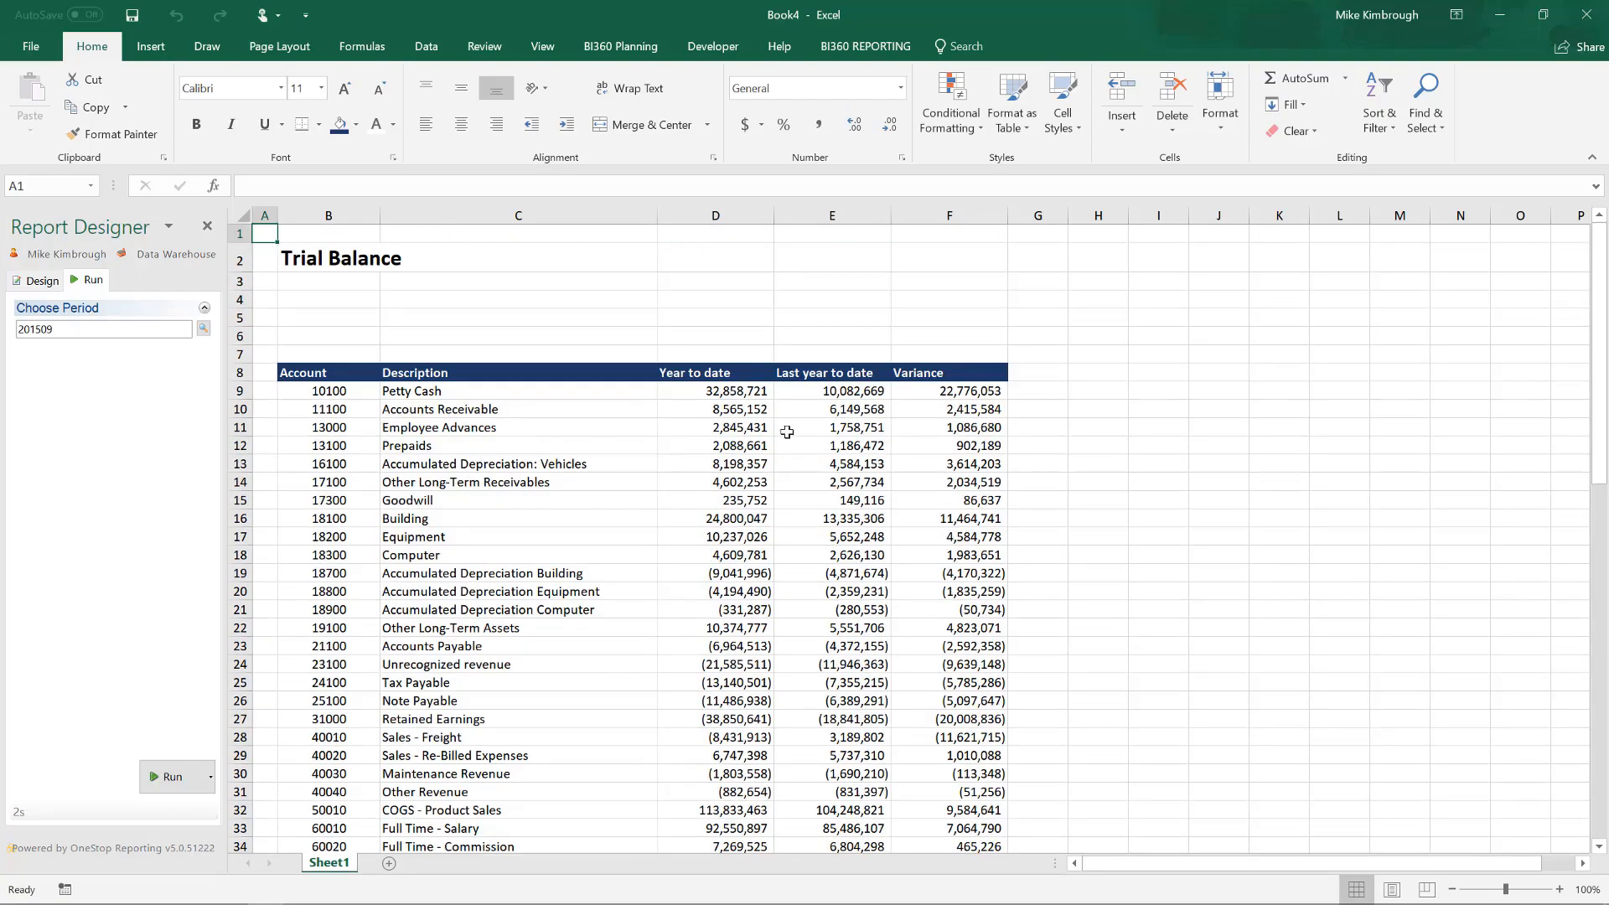
# Return to the report design and rename the heading in E8 to LYTD and the one in D8 to YTD.
pyautogui.click(37, 285)
pyautogui.click(826, 379)
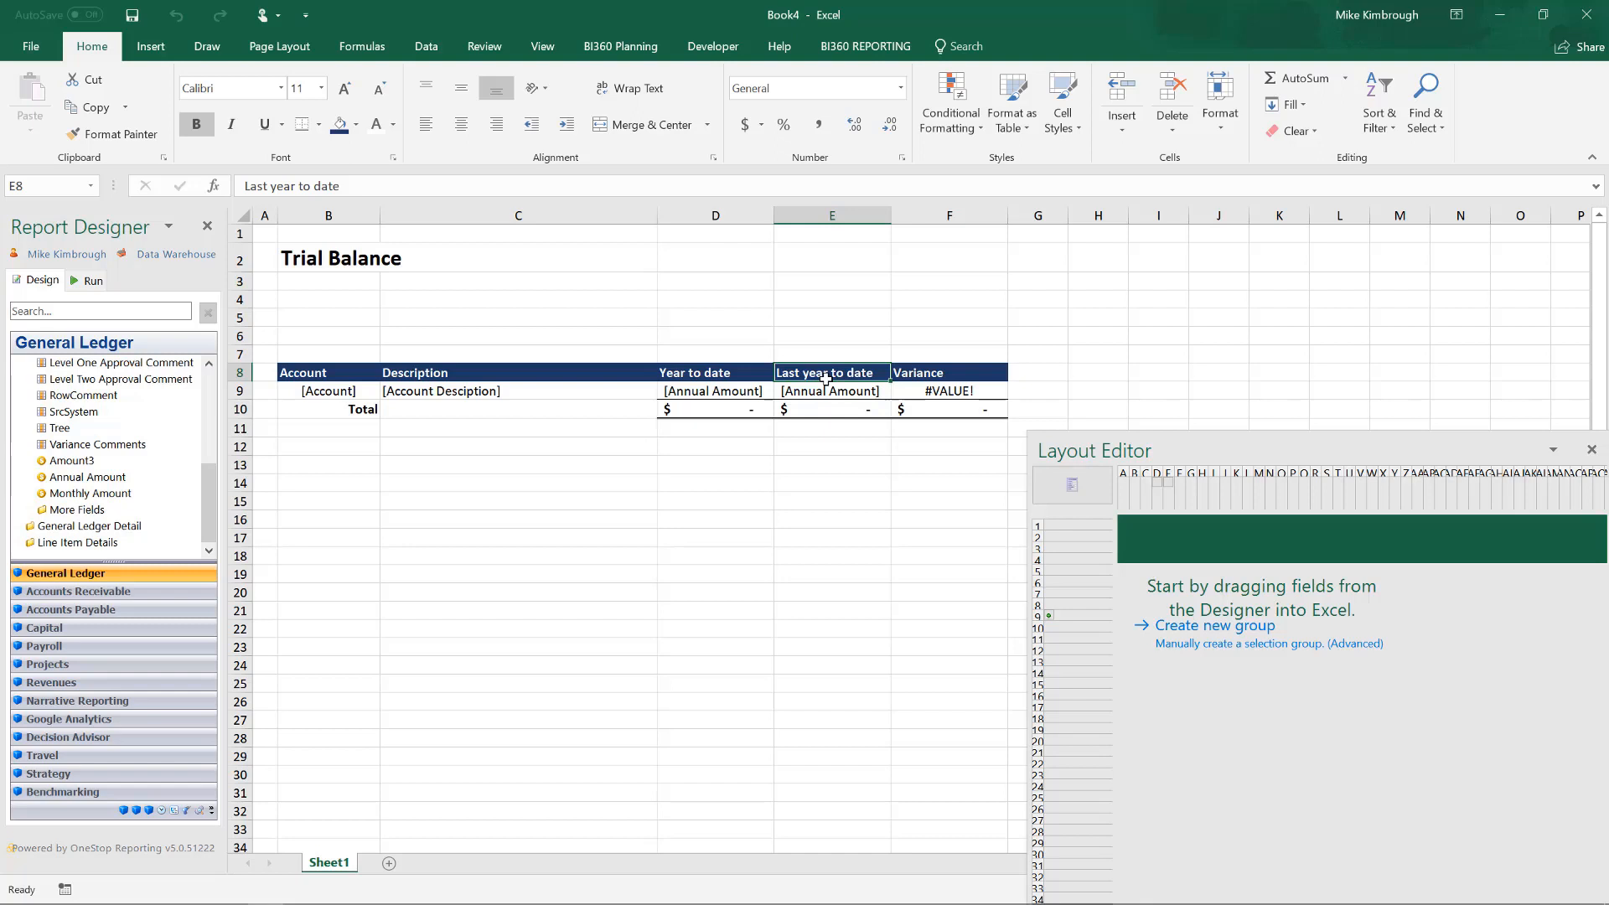
pyautogui.write('LYTD')
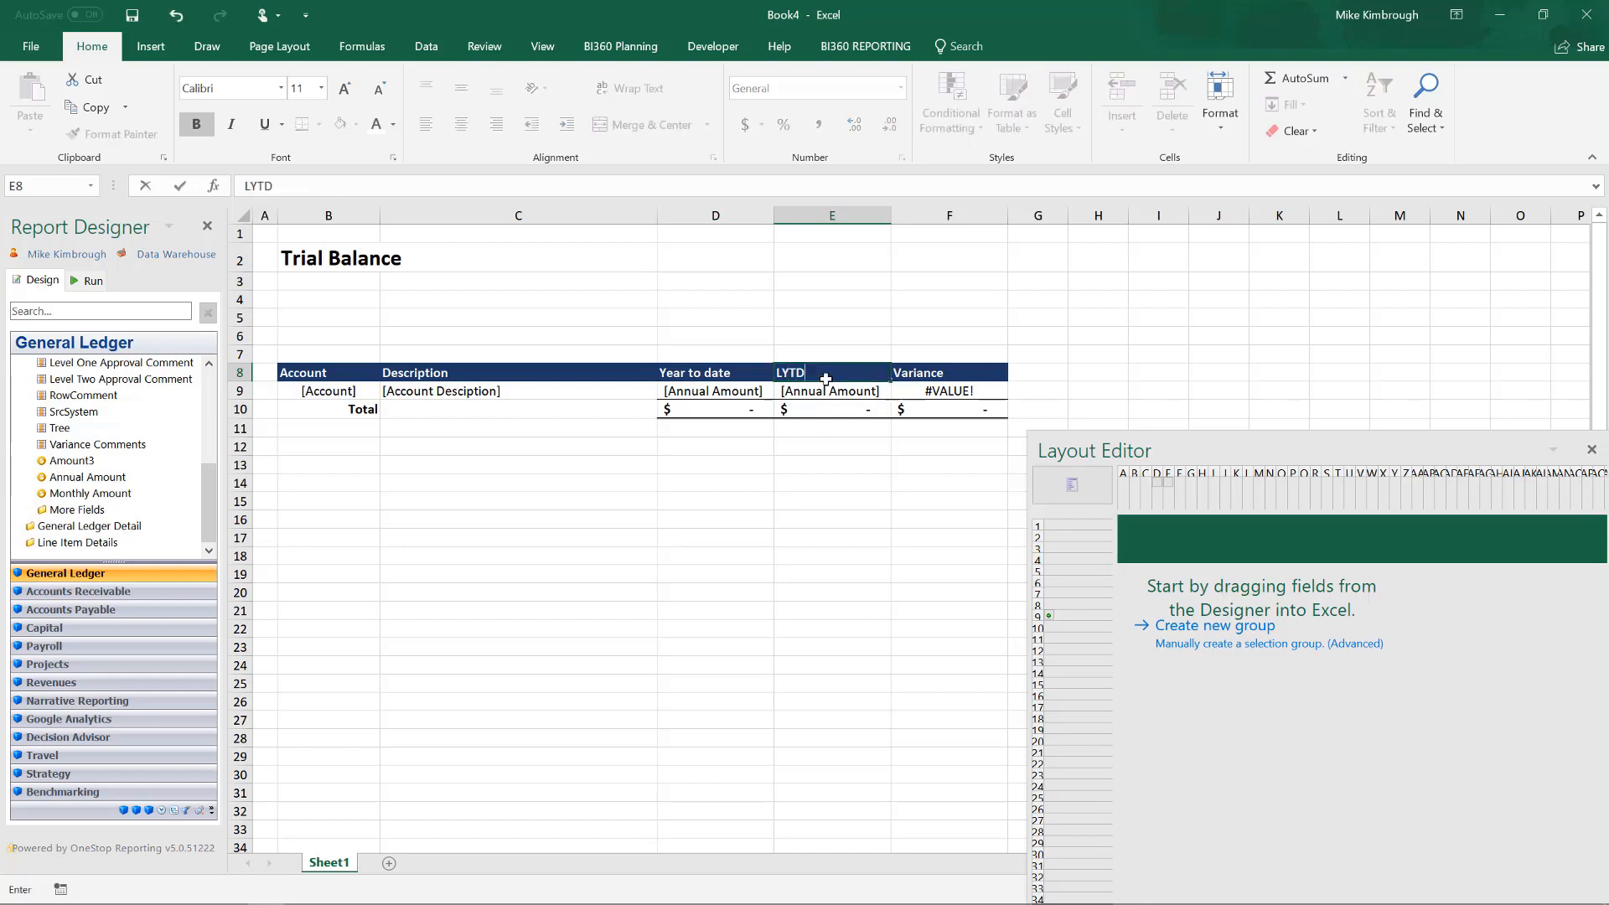
pyautogui.click(701, 372)
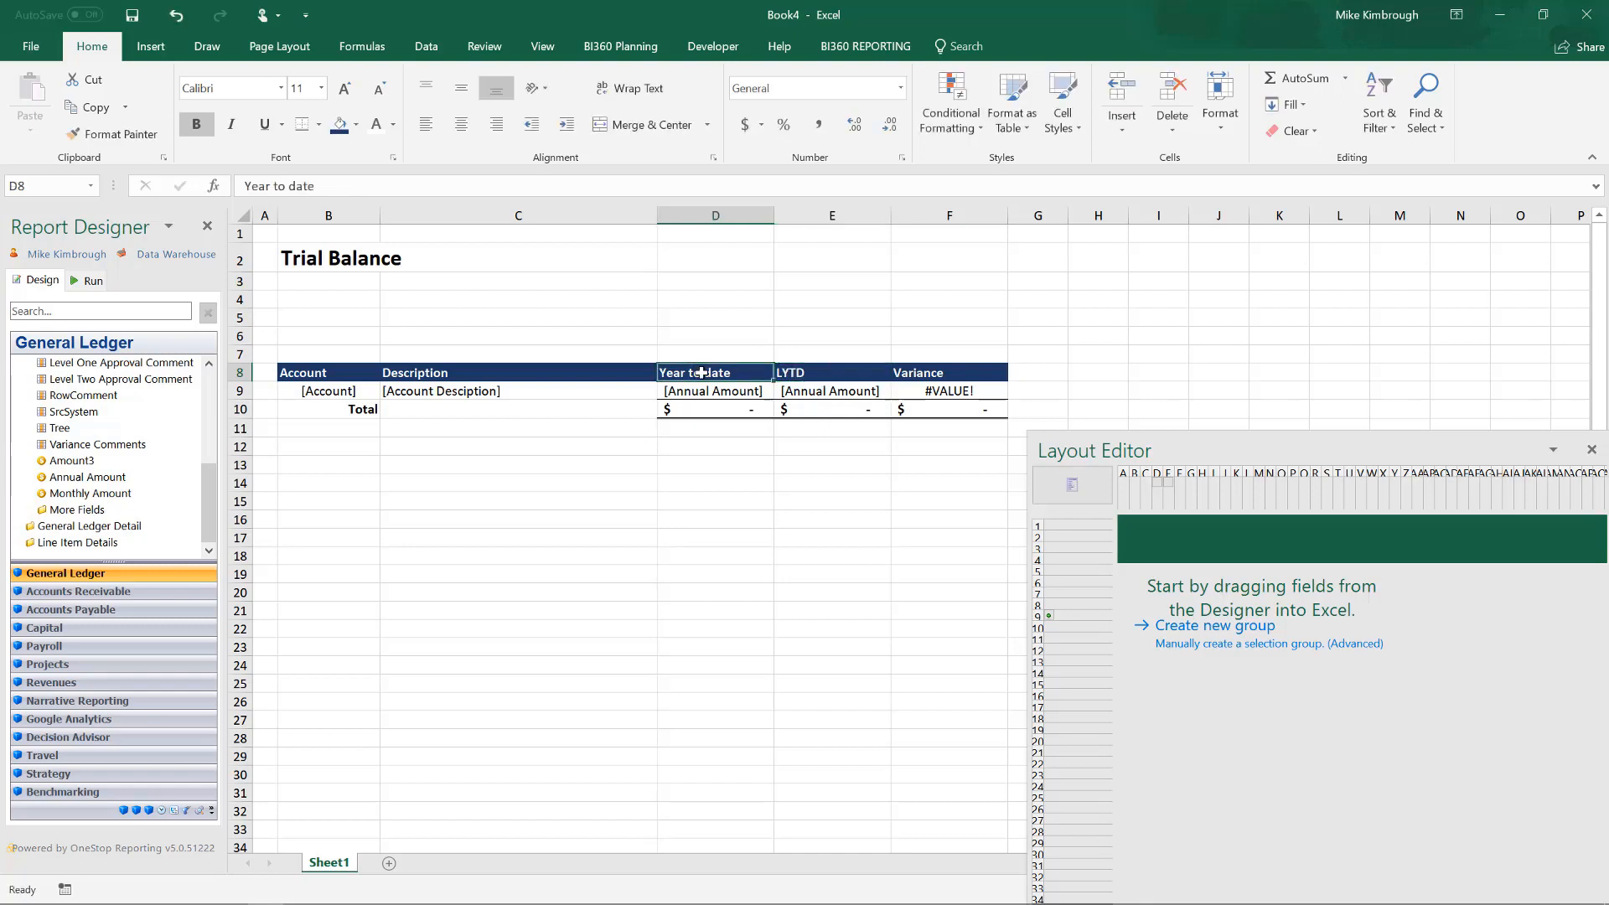
pyautogui.write('YTD')
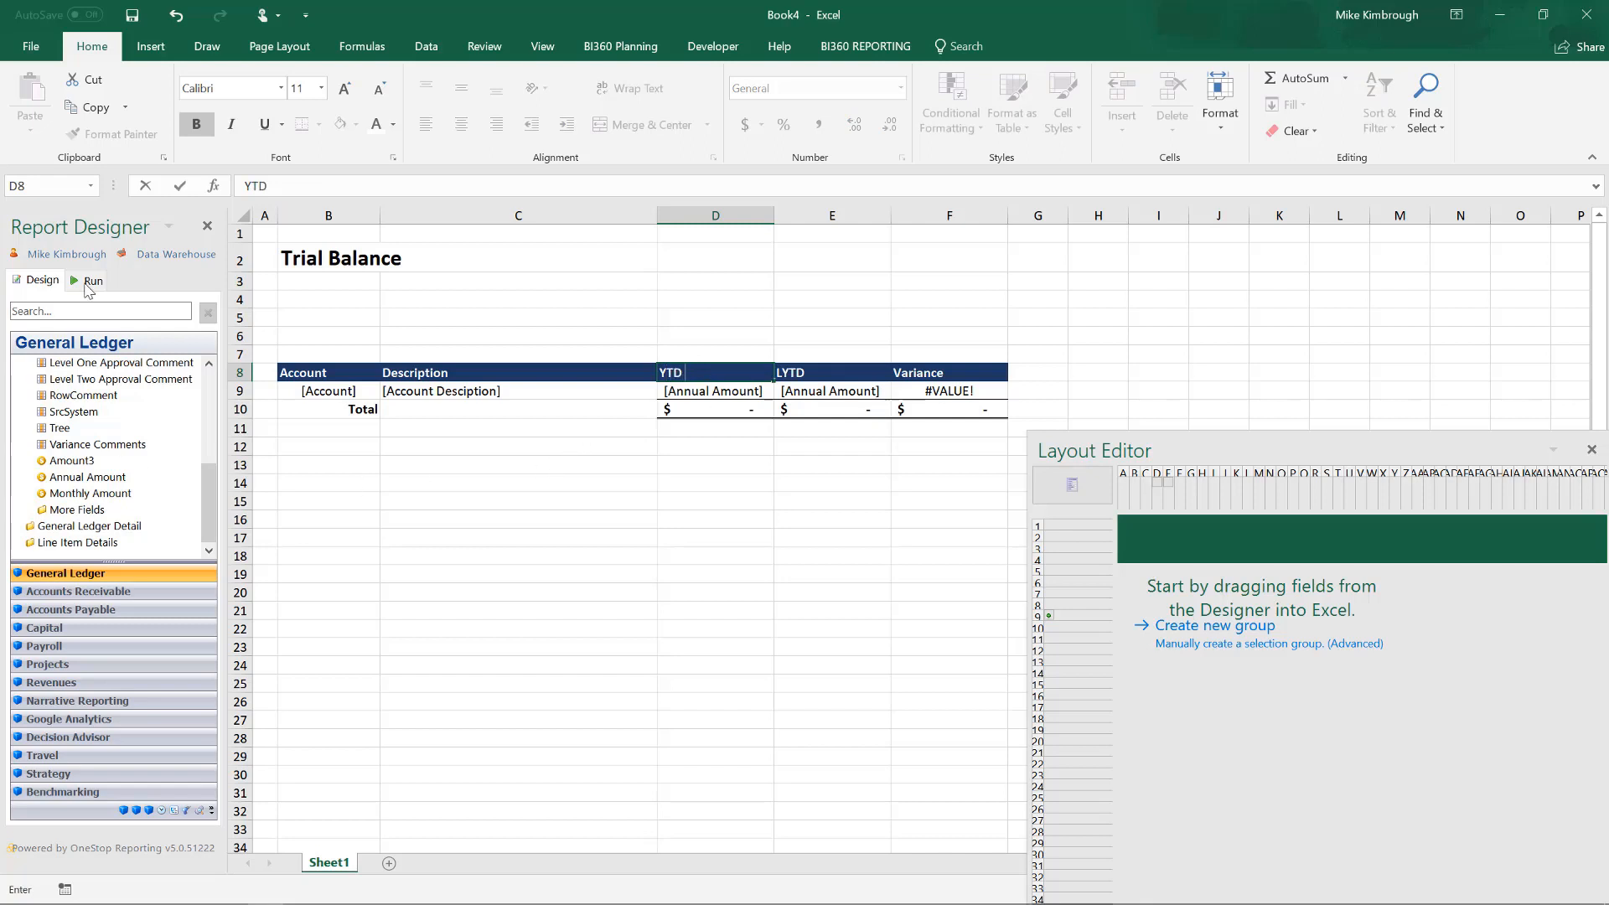
pyautogui.click(546, 494)
# Rerun the report for period 201509 with the shortened headings and look through the resulting account rows and totals.
pyautogui.click(88, 282)
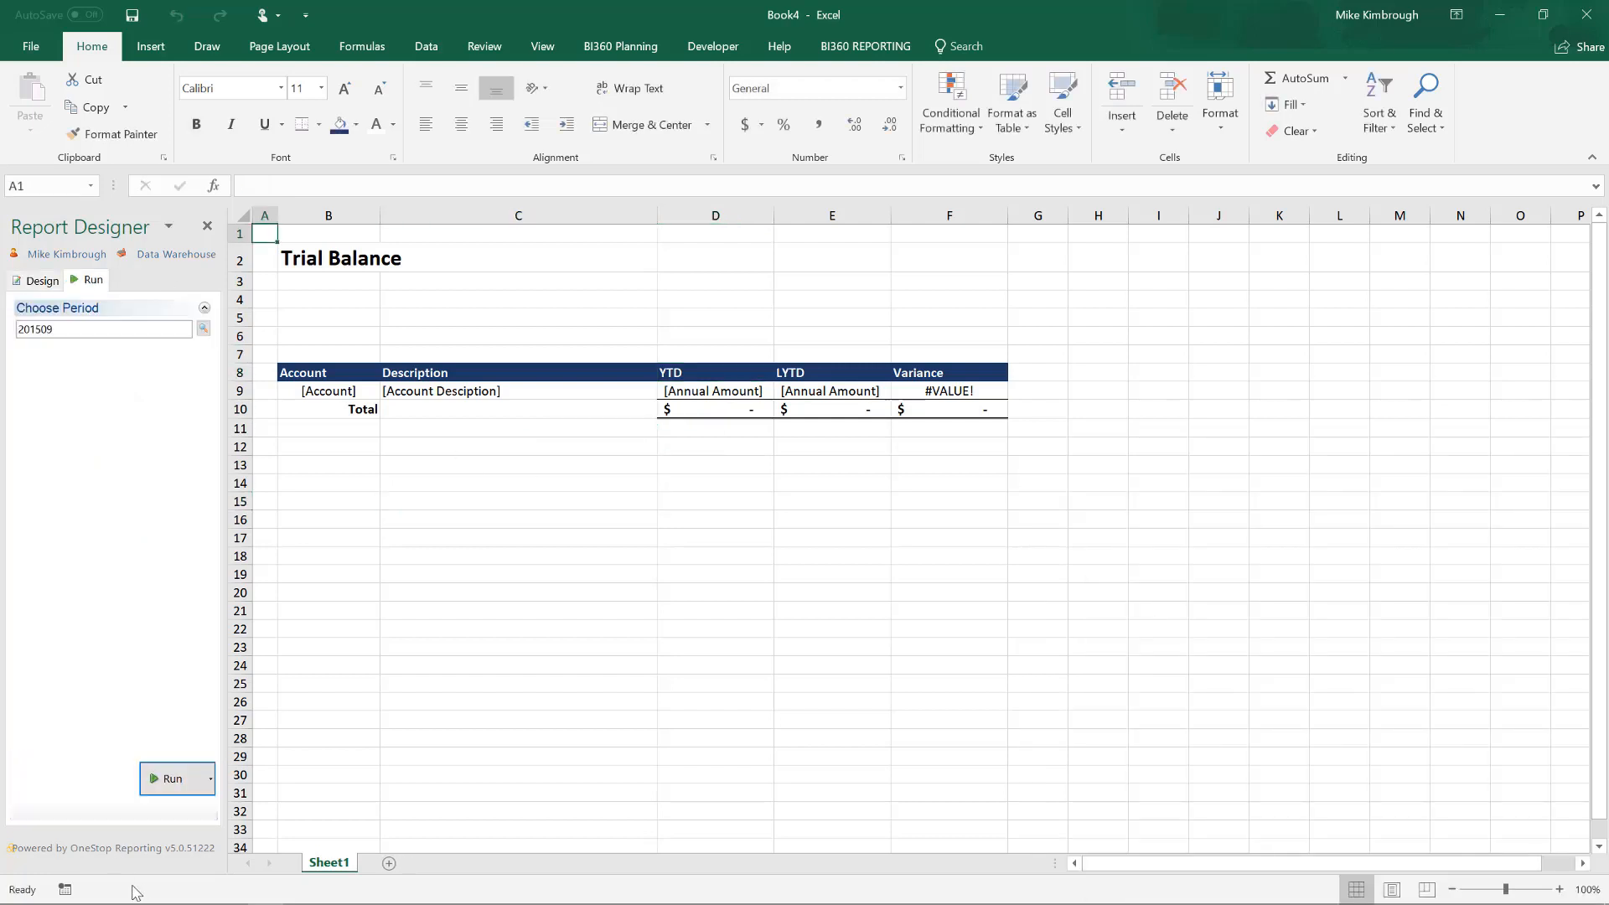
pyautogui.click(172, 779)
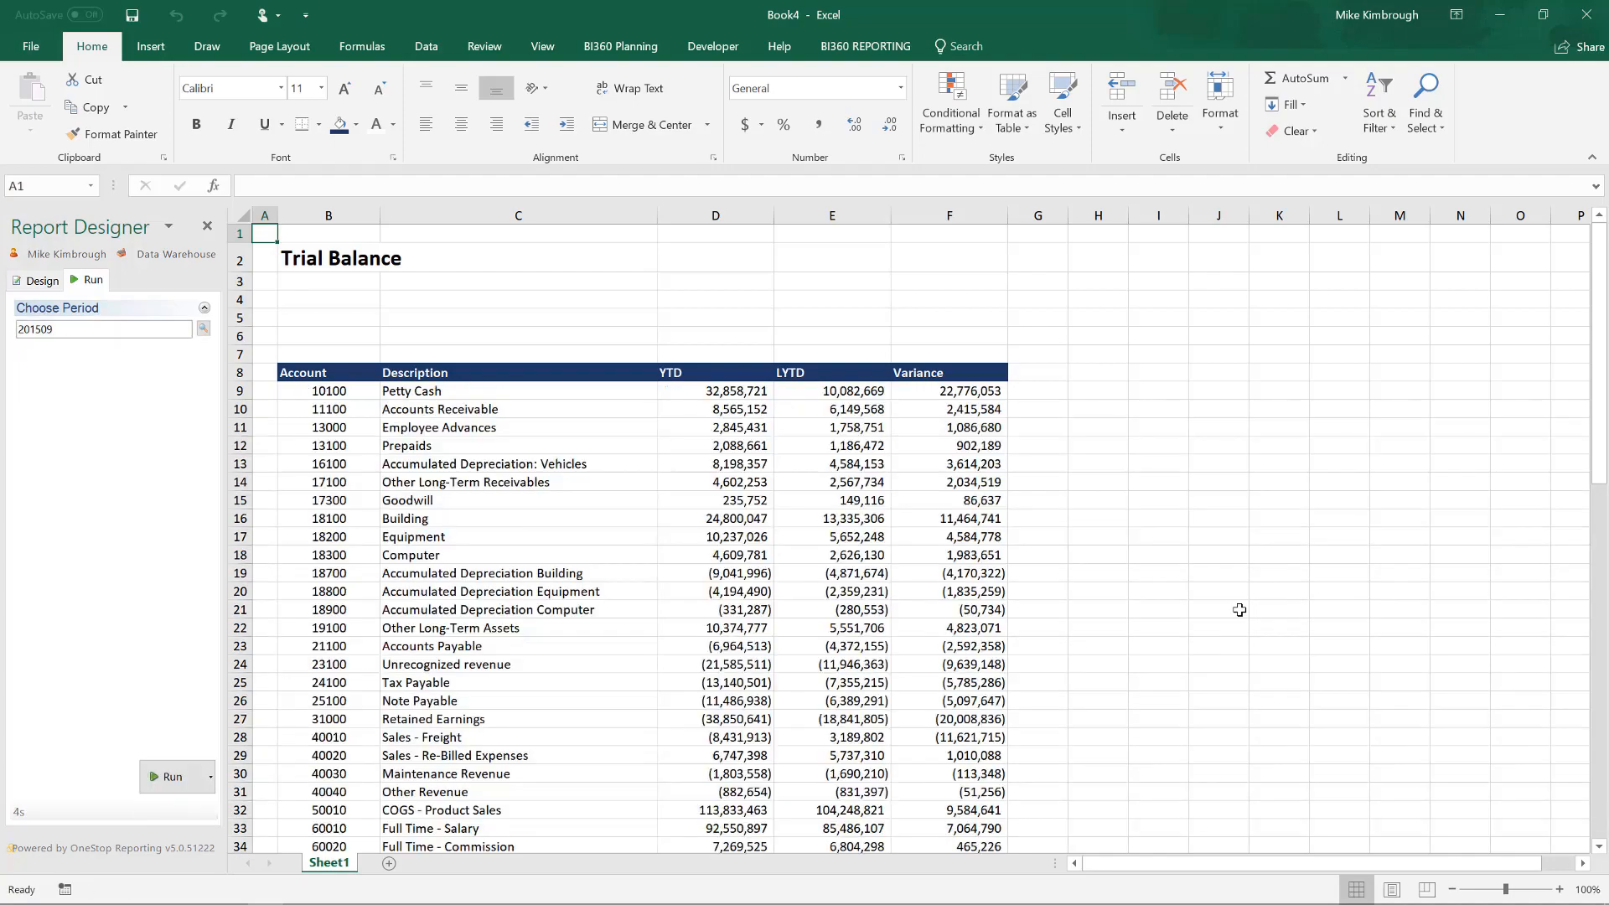
pyautogui.scroll(-15, 1240, 610)
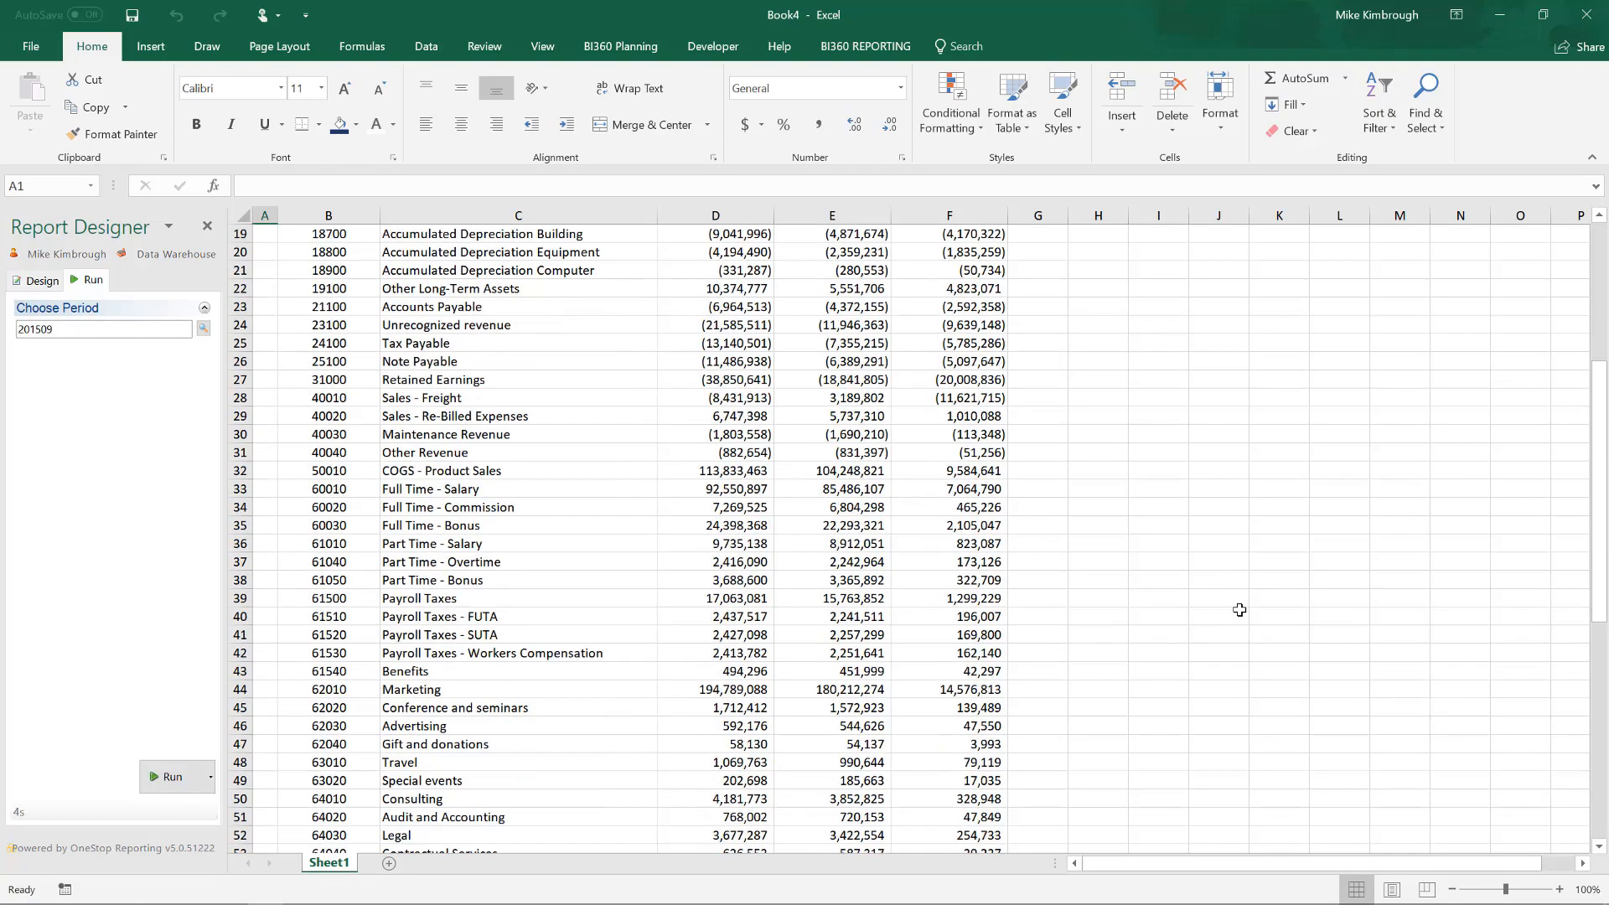
pyautogui.scroll(-4, 1240, 609)
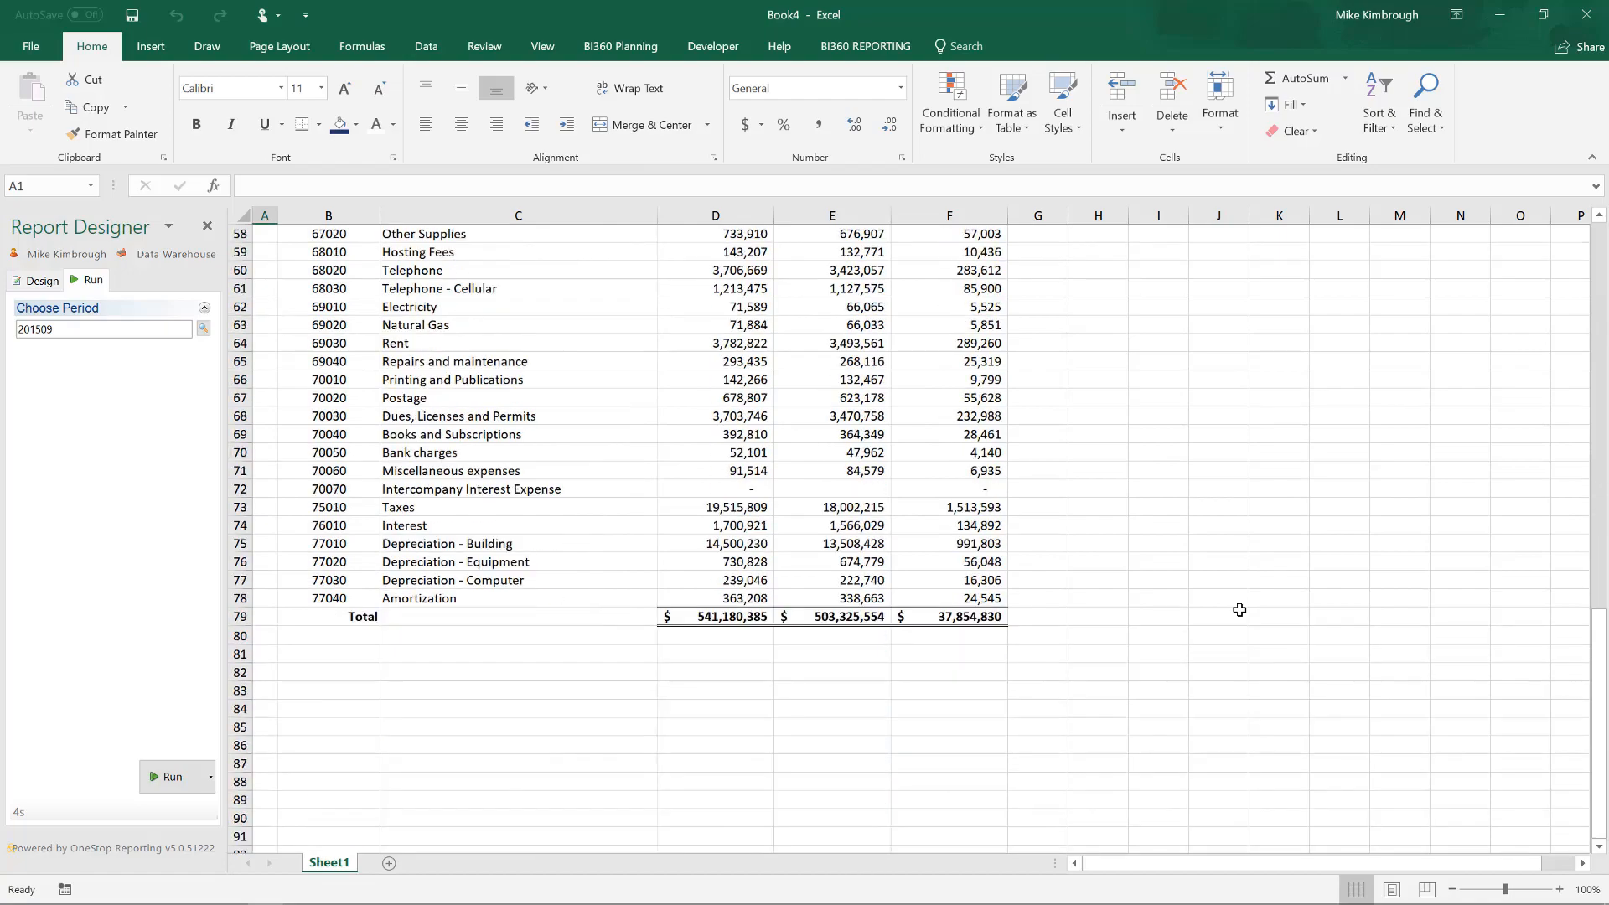
pyautogui.scroll(19, 1240, 609)
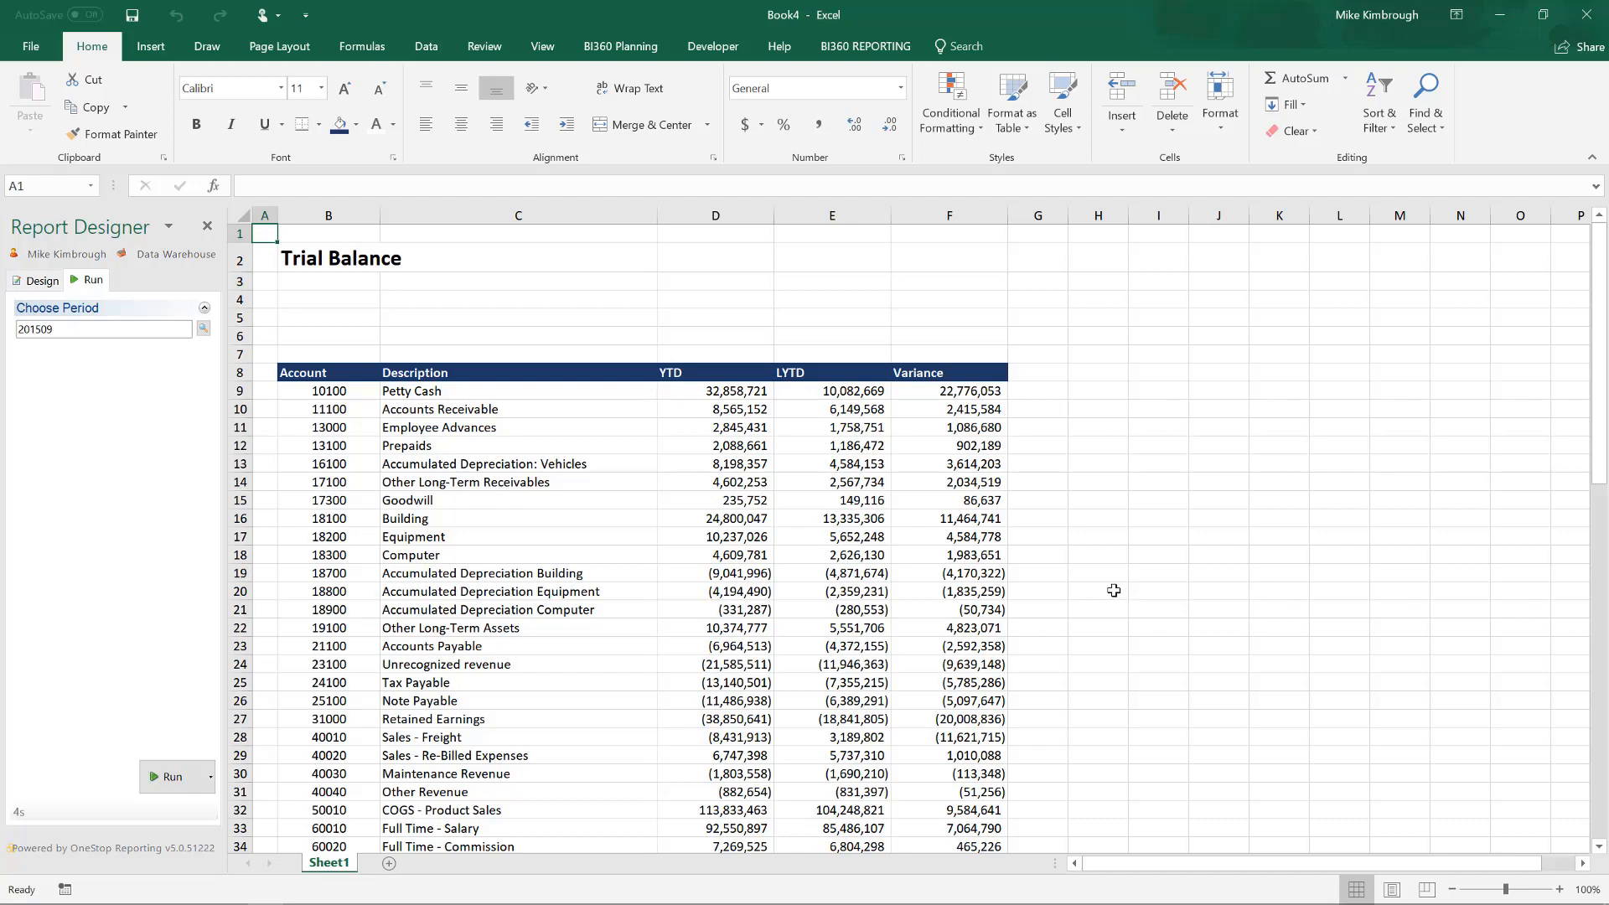
pyautogui.scroll(-3, 1114, 591)
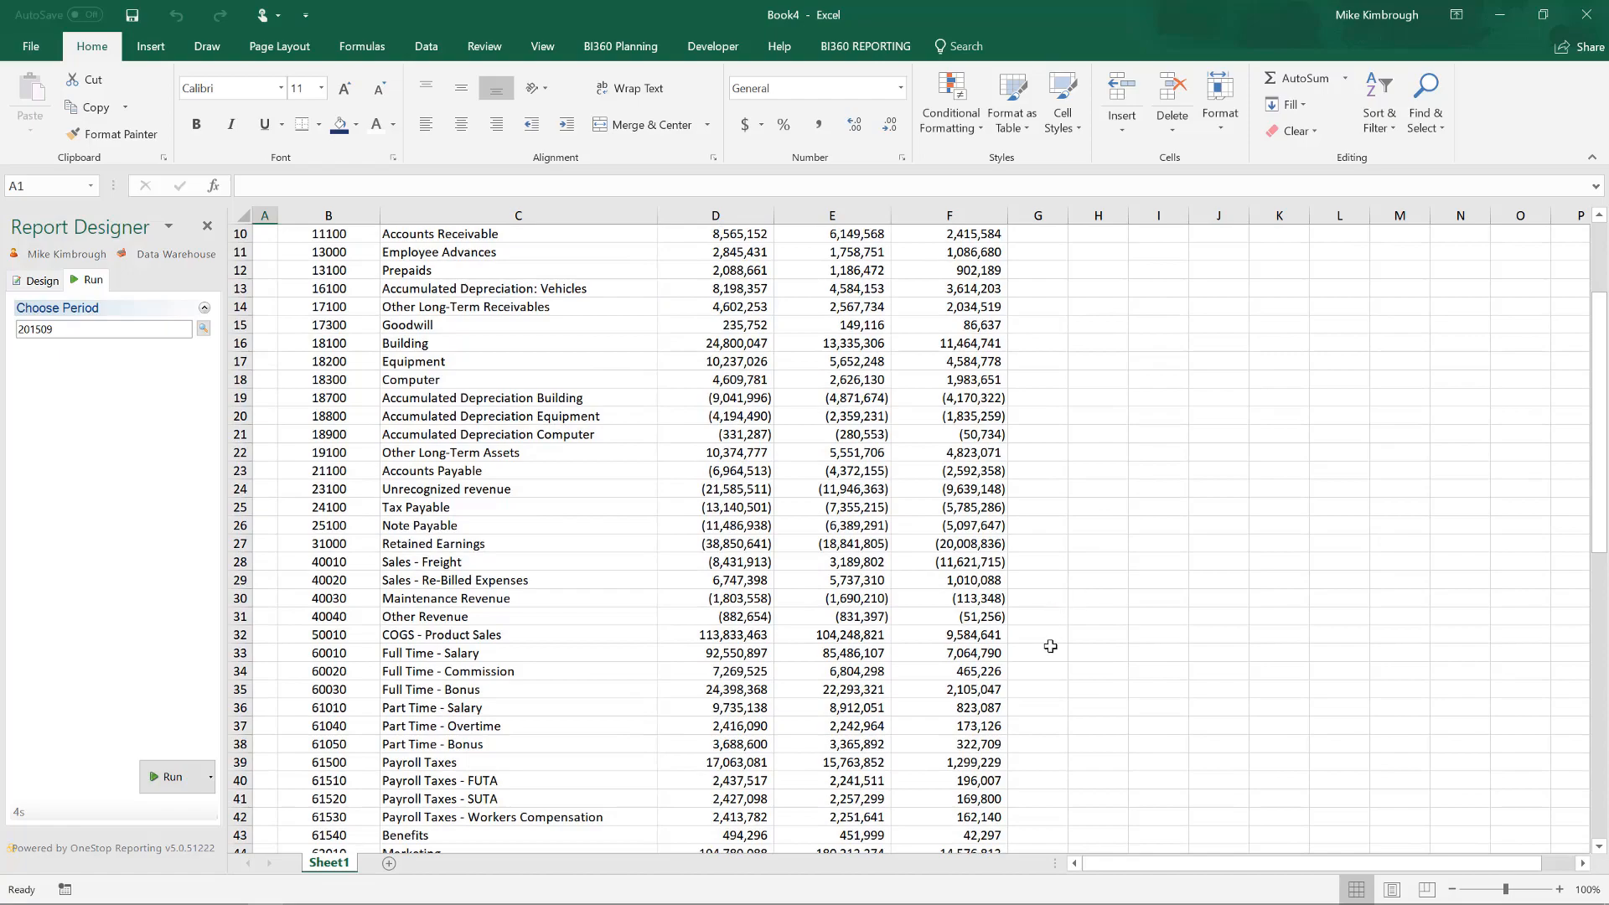
pyautogui.scroll(-2, 1050, 646)
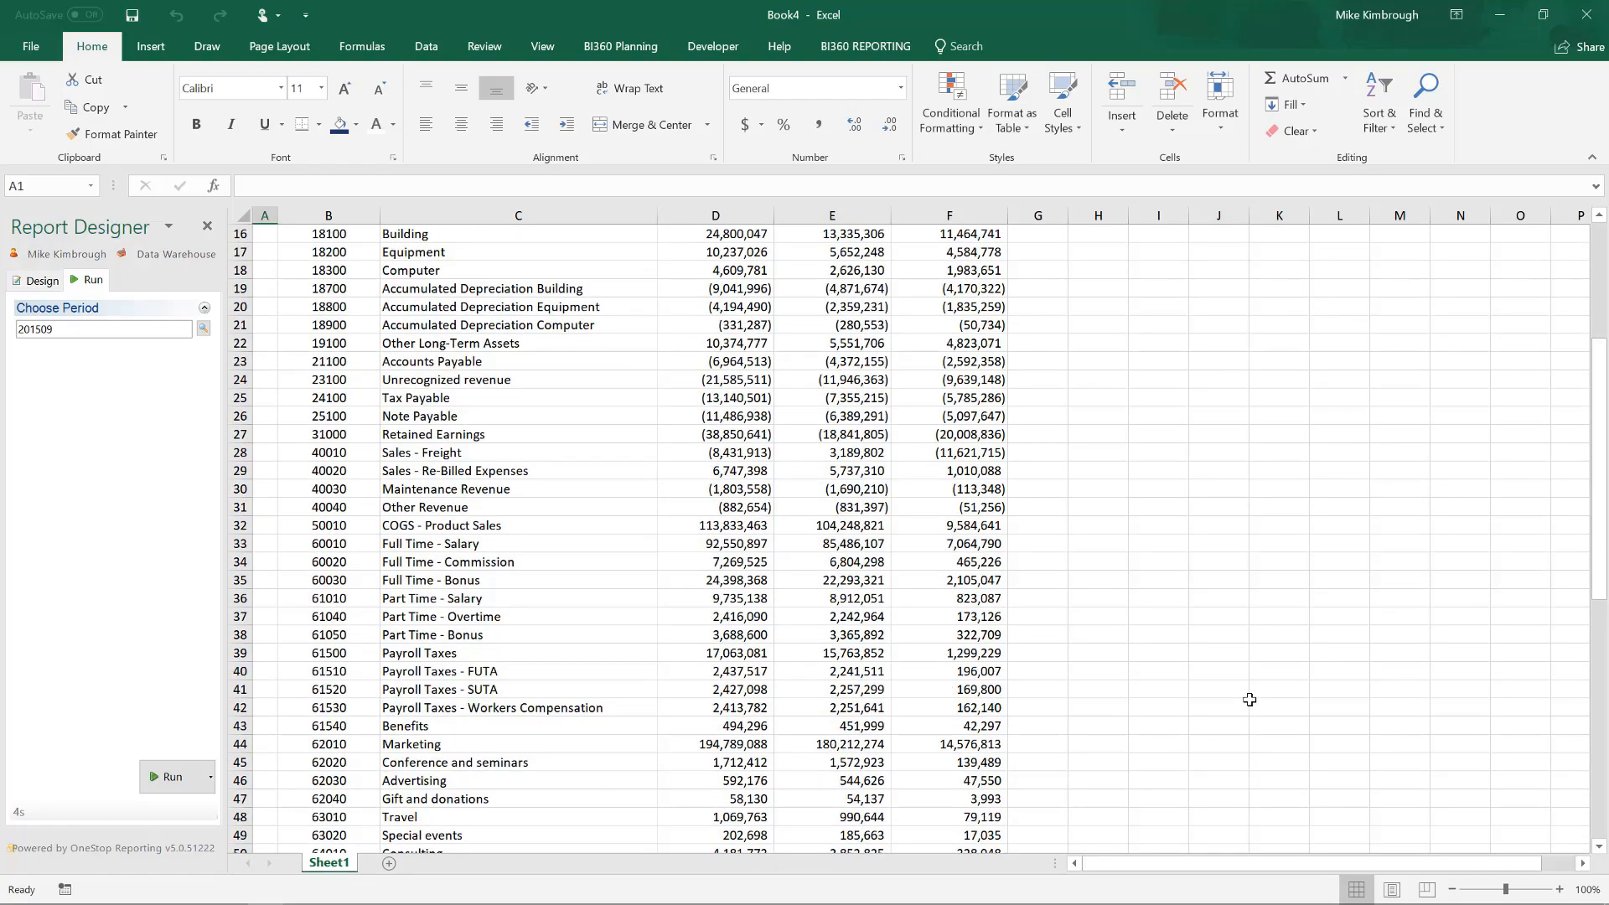
pyautogui.scroll(-3, 1250, 700)
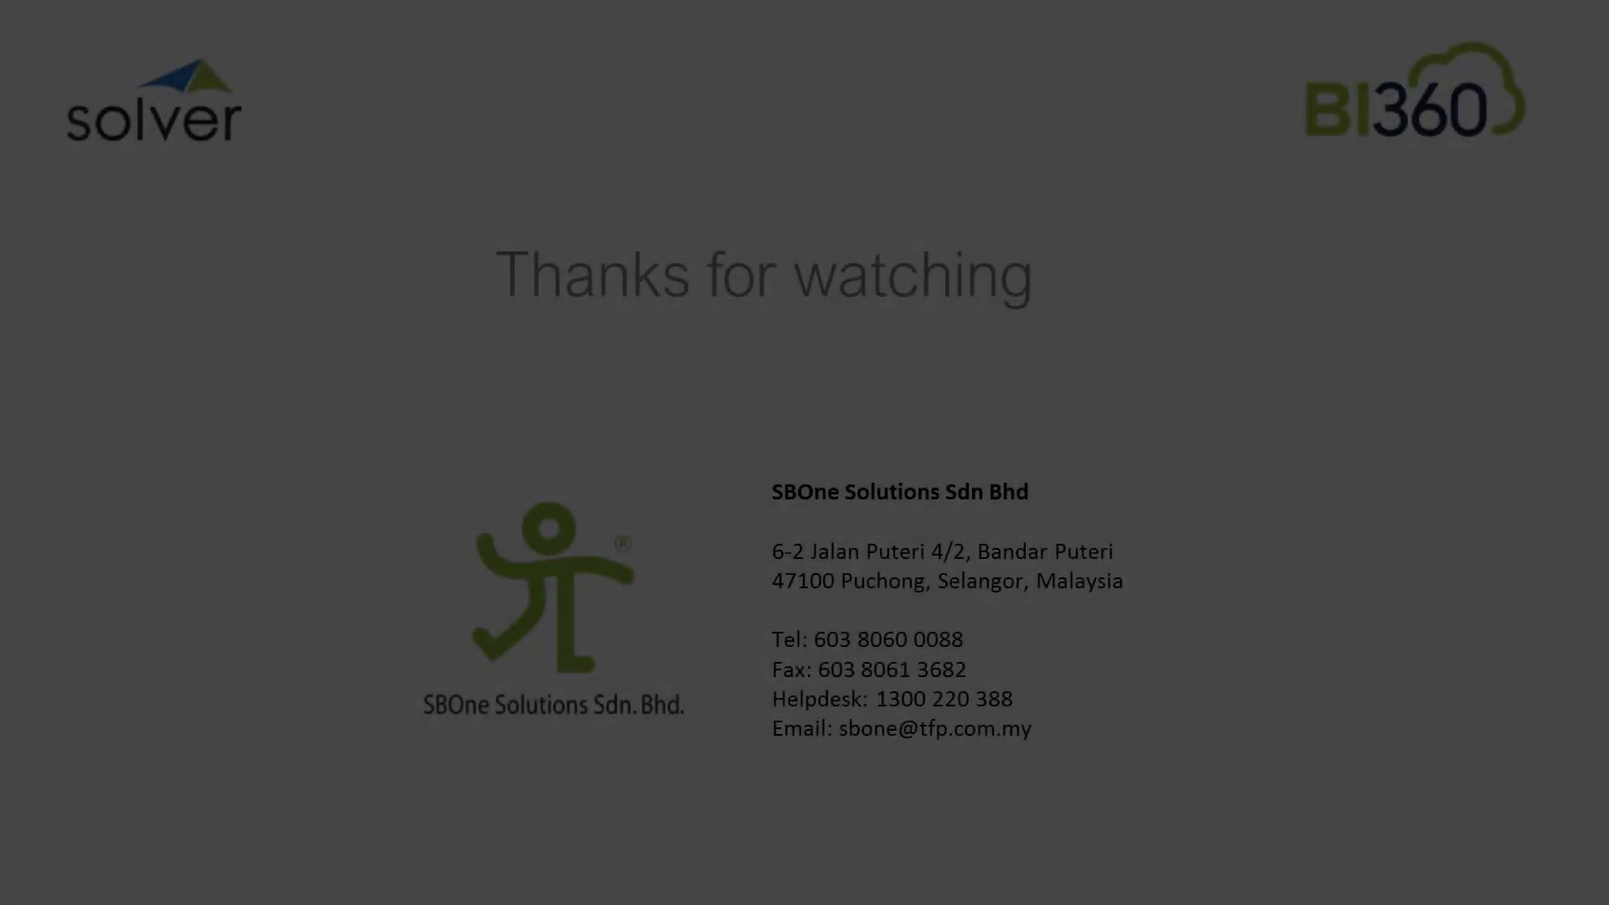